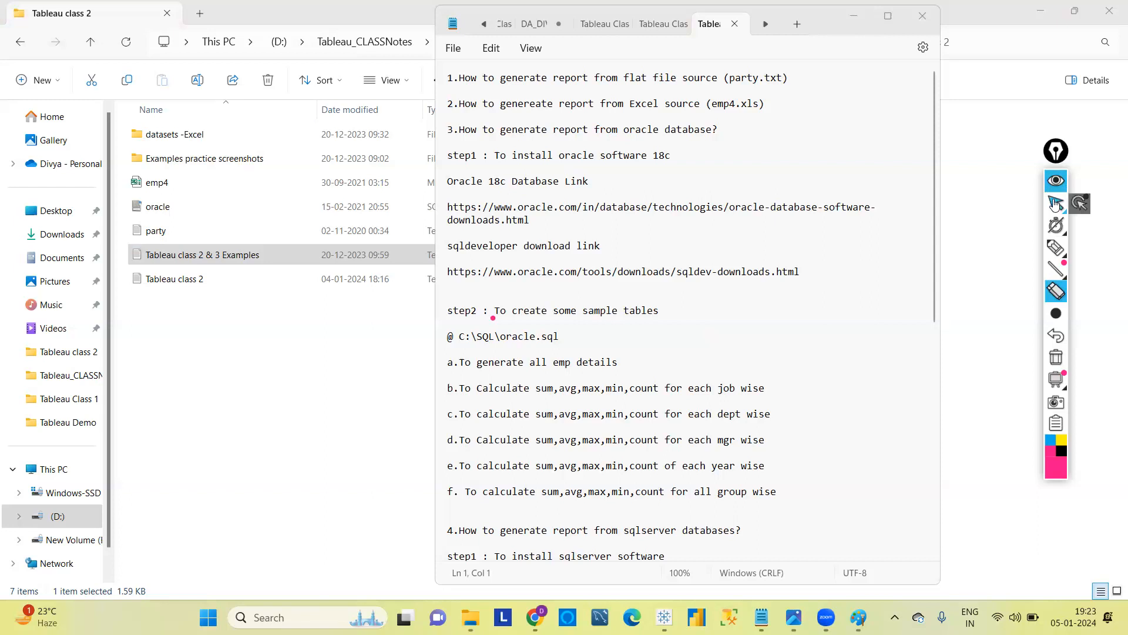
Review the notes on generating reports from party.txt, emp4.xls and Oracle, including the listed employee calculation exercises a to f.
left_click(886, 20)
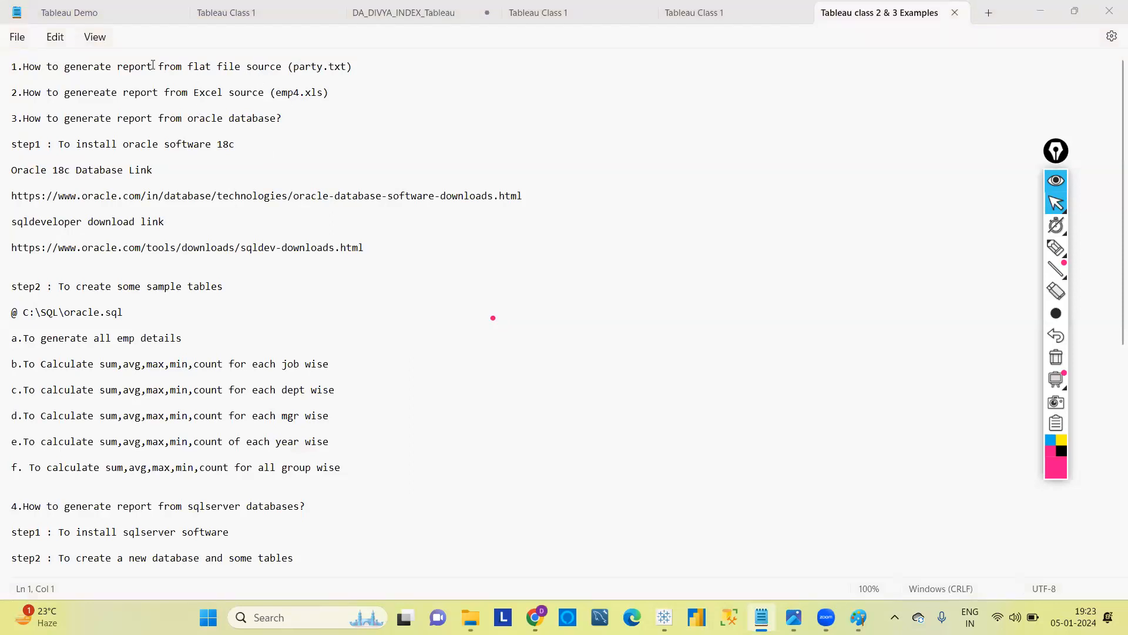
double_click(316, 67)
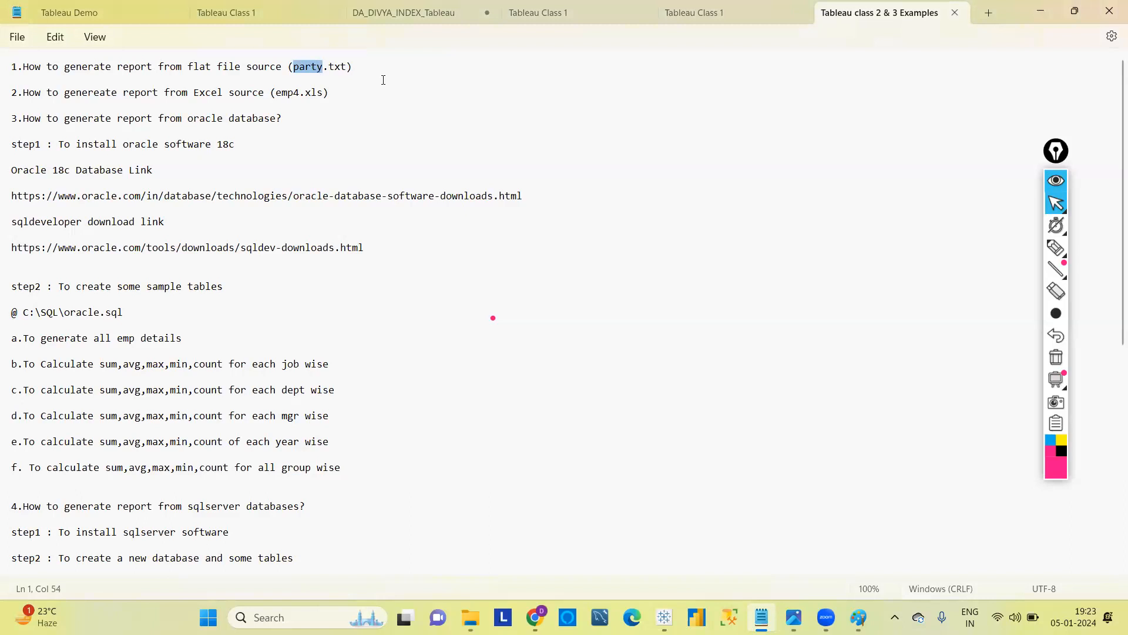
left_click(333, 67)
double_click(334, 67)
double_click(311, 67)
double_click(333, 67)
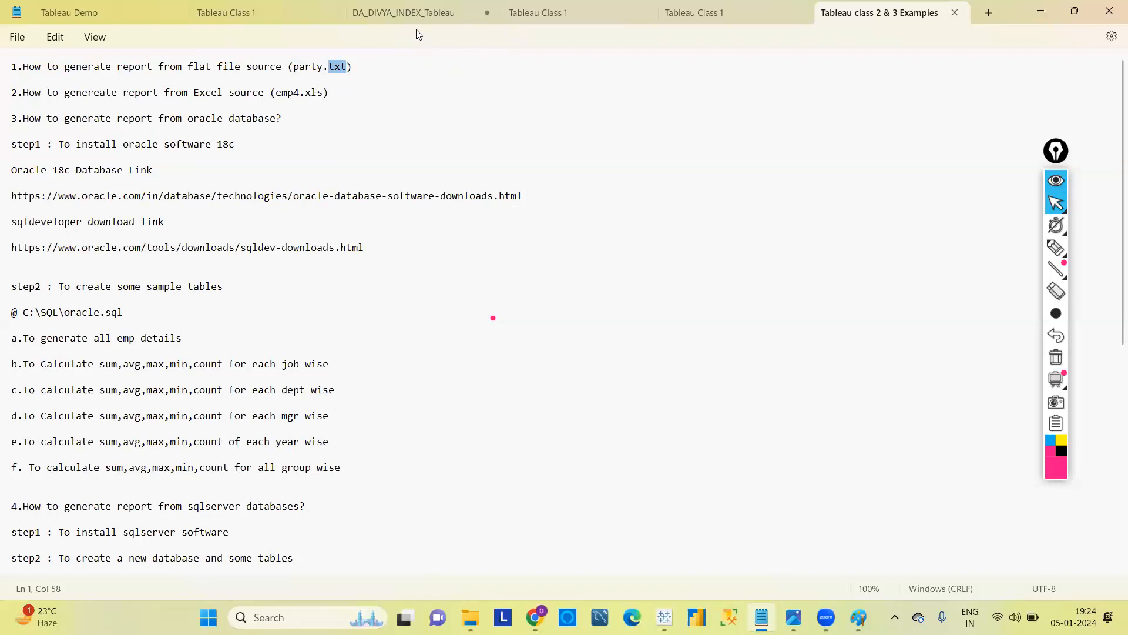
double_click(206, 94)
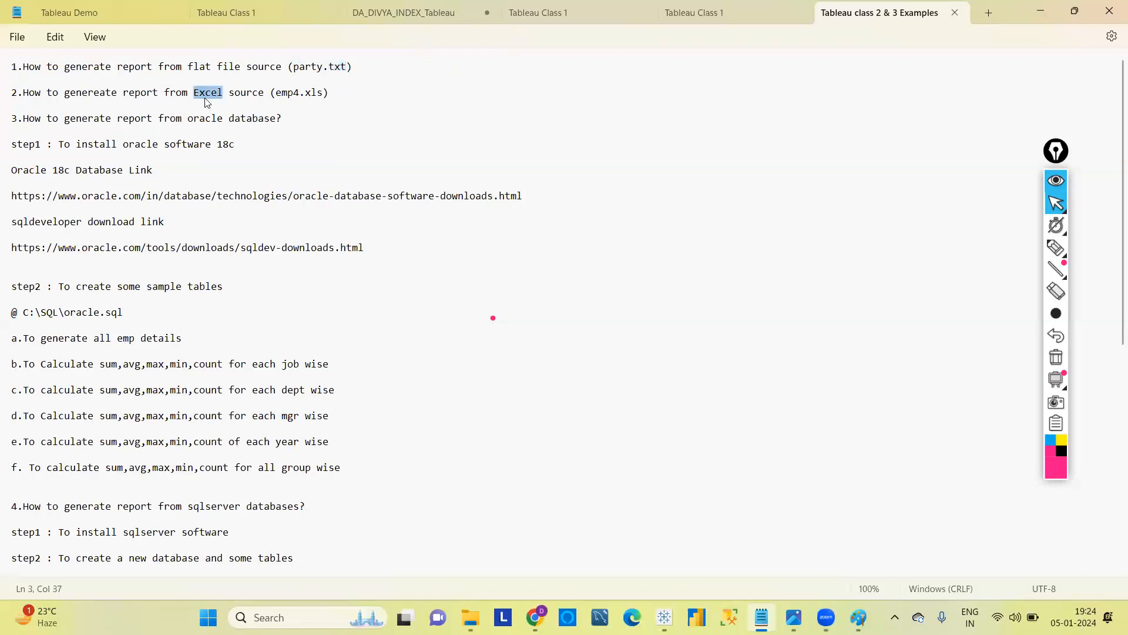
double_click(284, 94)
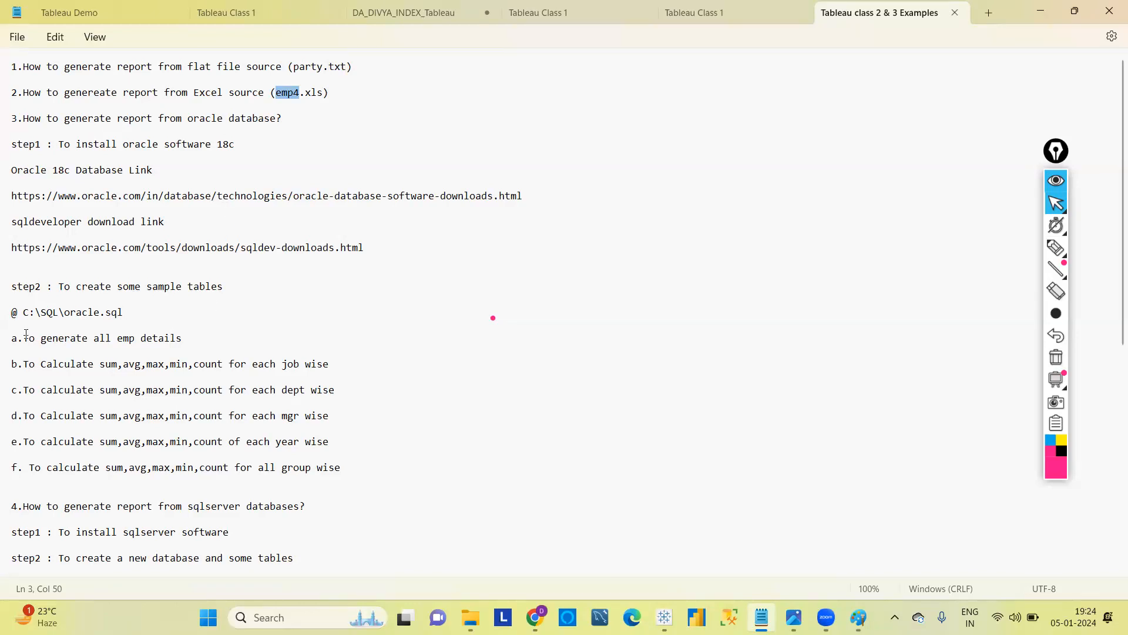
left_click_drag(26, 334, 276, 457)
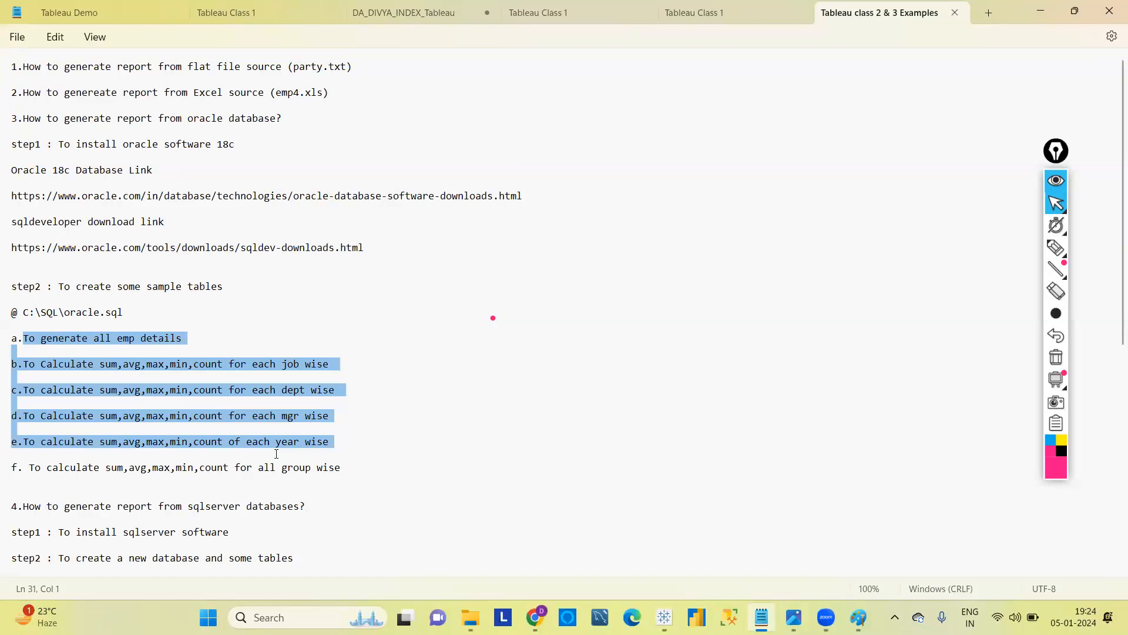
left_click(351, 403)
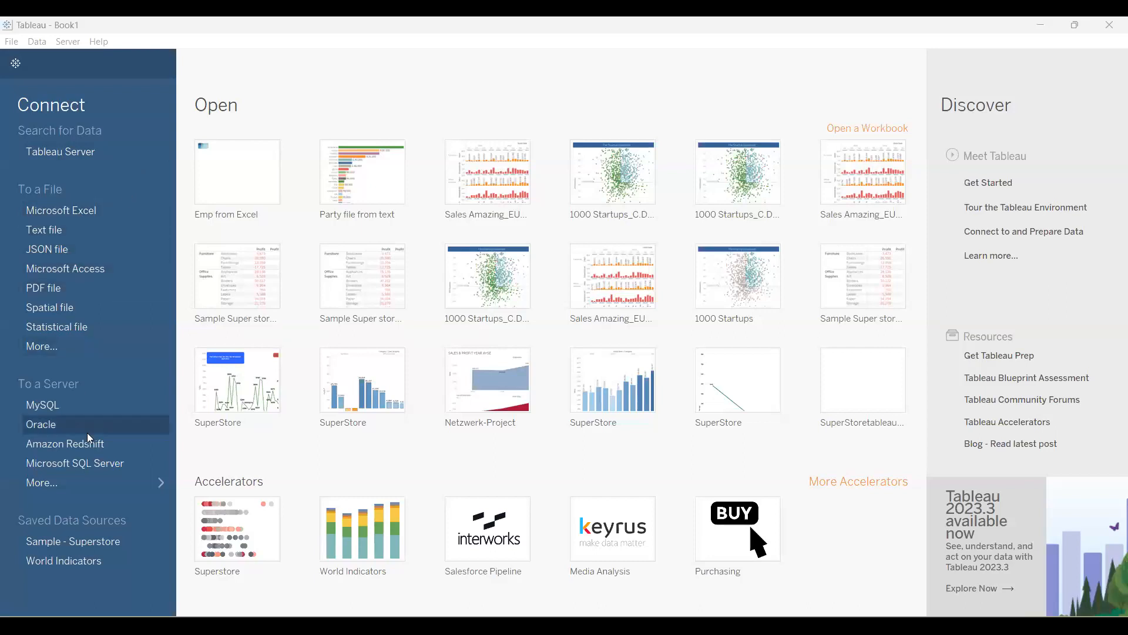
Switch to Tableau and look through the full list of available server connectors.
left_click(57, 484)
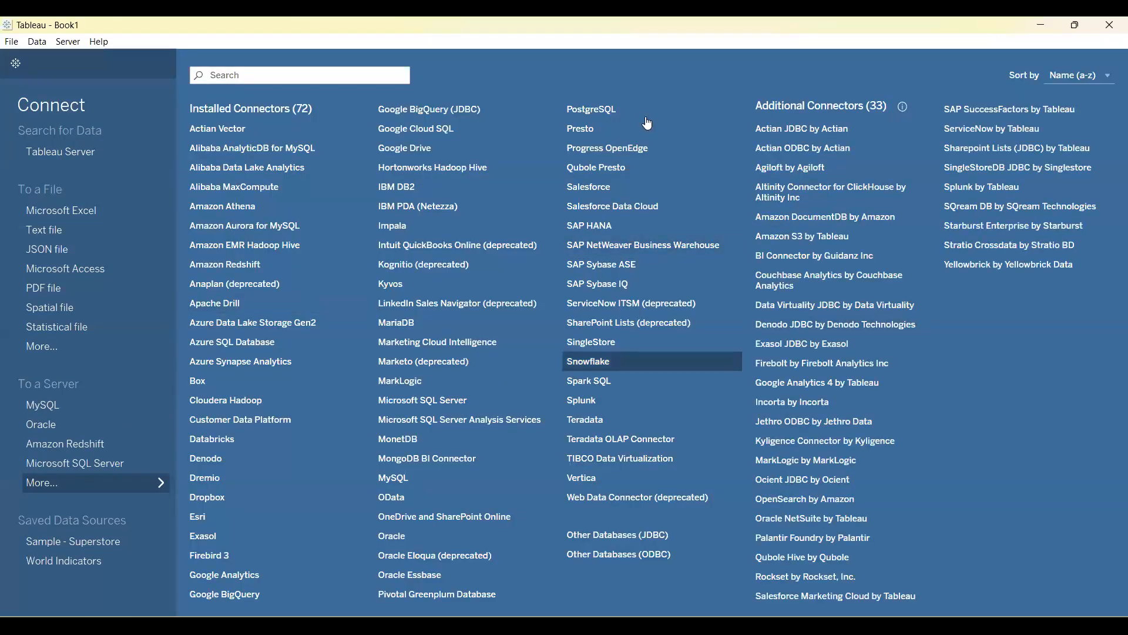
left_click(86, 482)
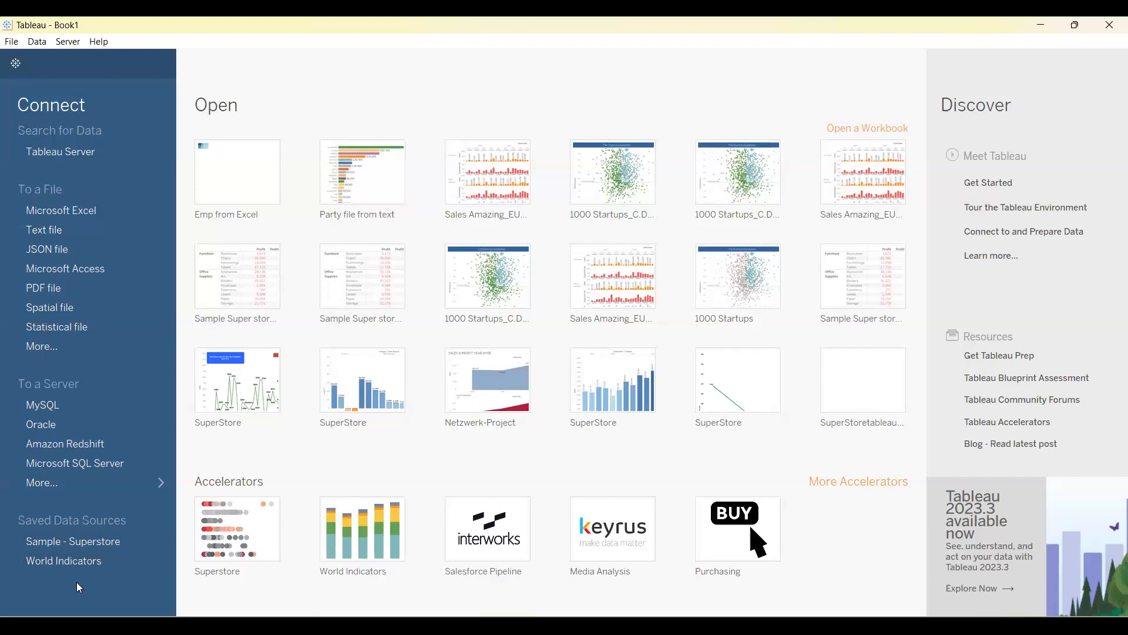
Connect to the text file party from the Tableau class 2 folder.
left_click(52, 228)
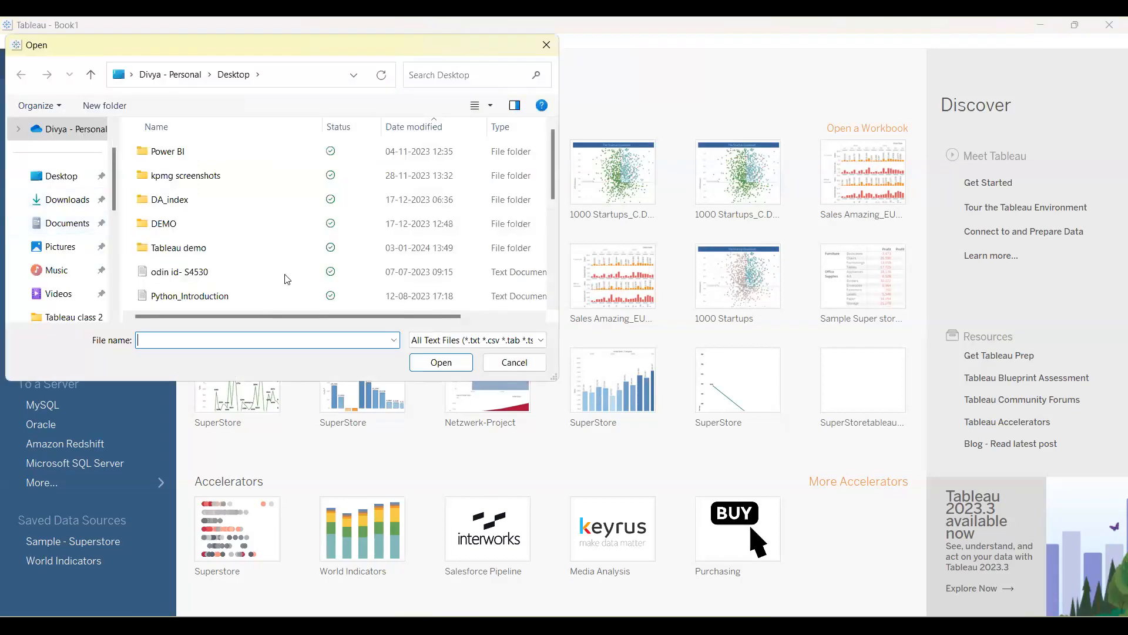
left_click(172, 76)
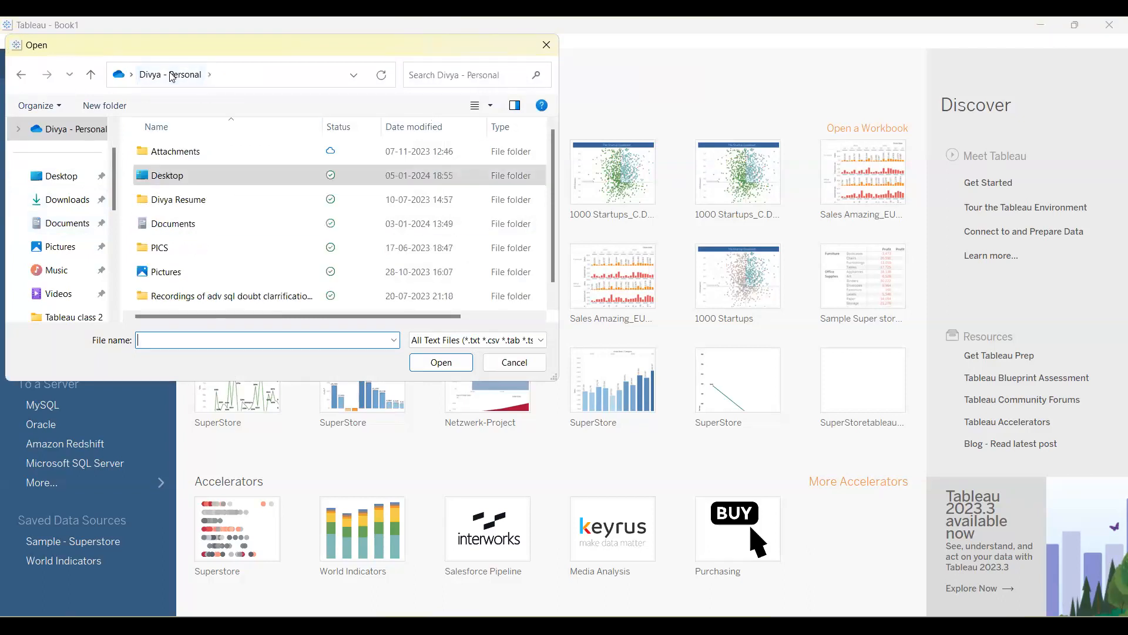
left_click(88, 317)
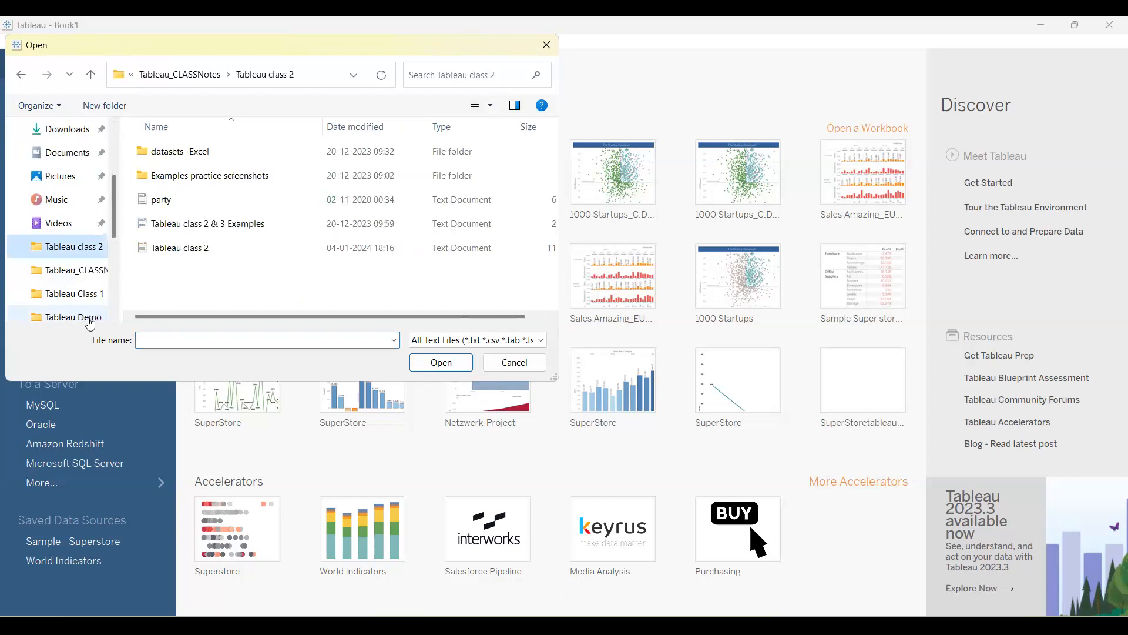
left_click(178, 205)
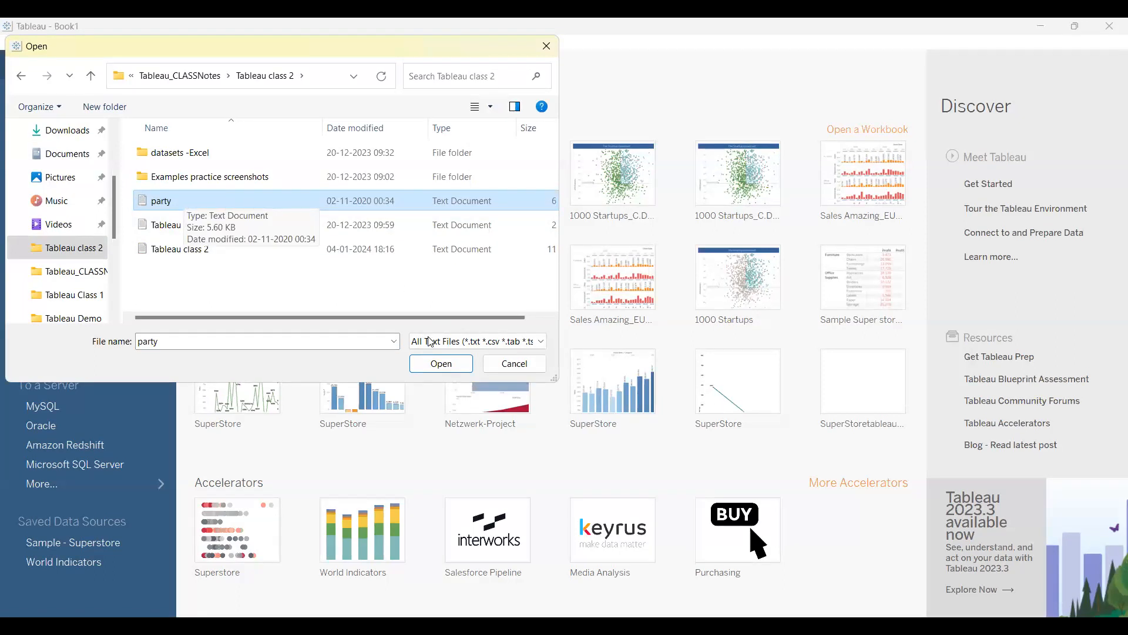
left_click(442, 364)
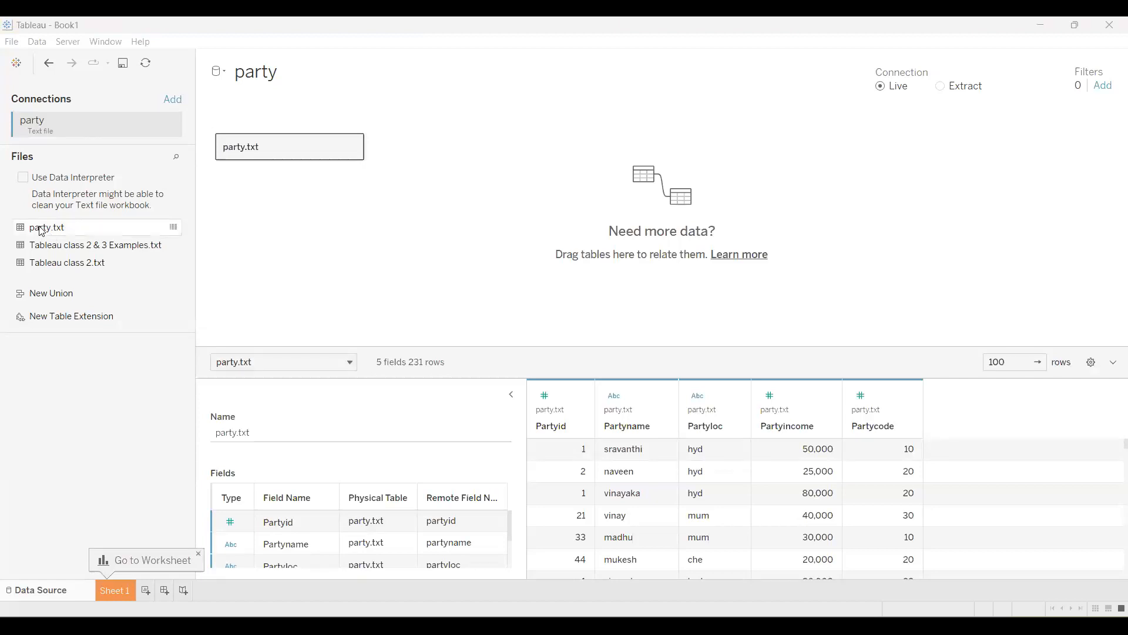
mouse_move(41, 231)
left_mouse_down()
mouse_move(373, 197)
mouse_move(403, 168)
mouse_move(49, 224)
left_mouse_up()
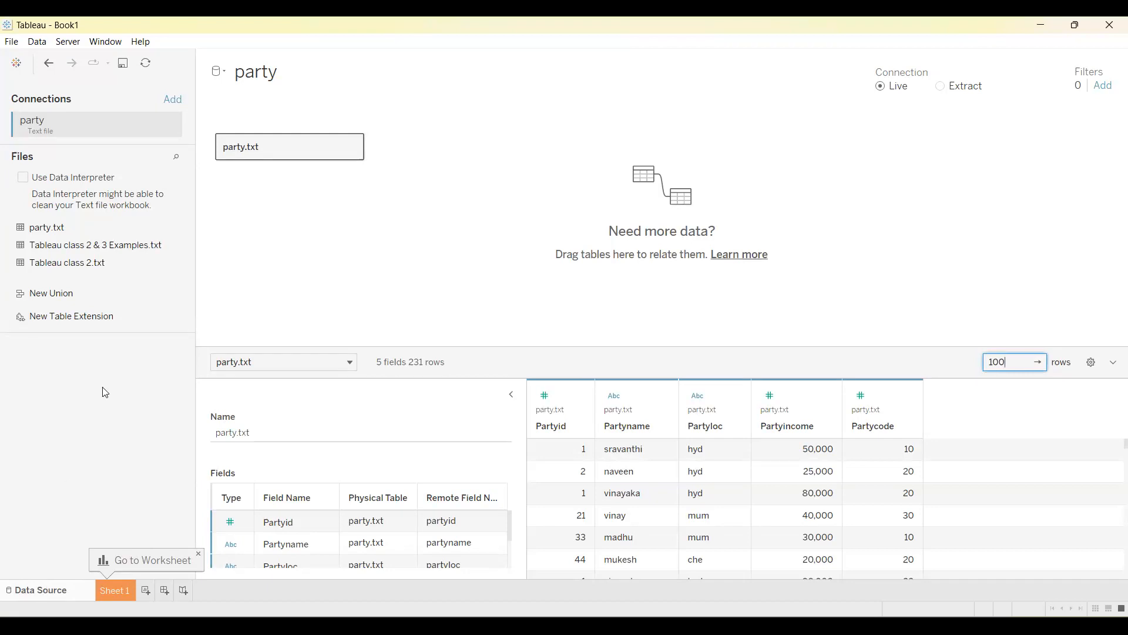
left_click(18, 66)
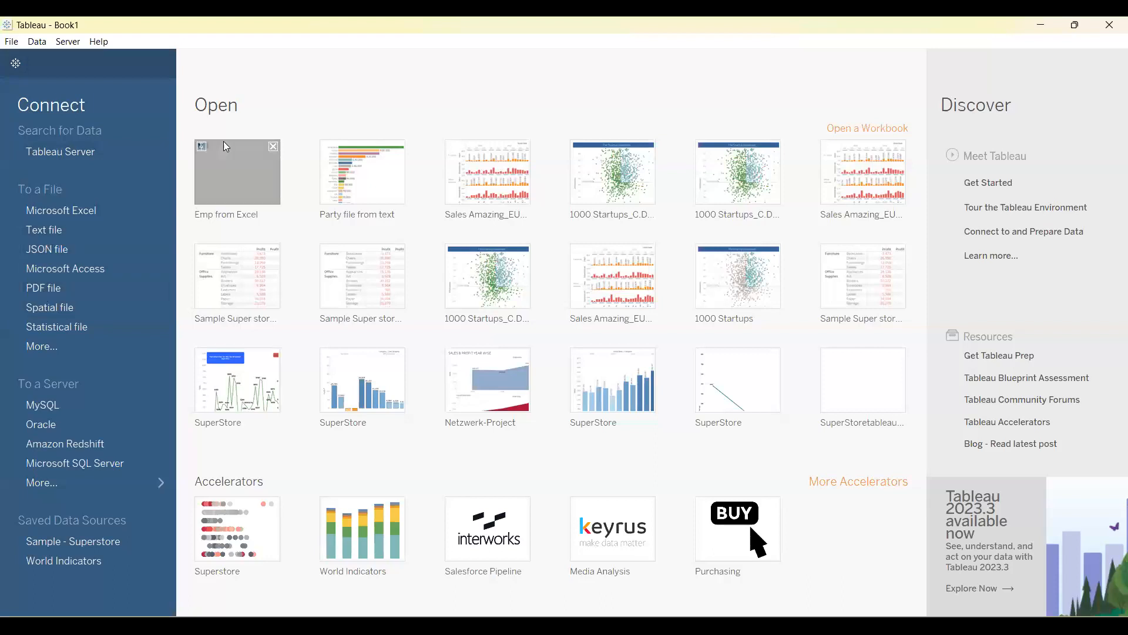
left_click(16, 63)
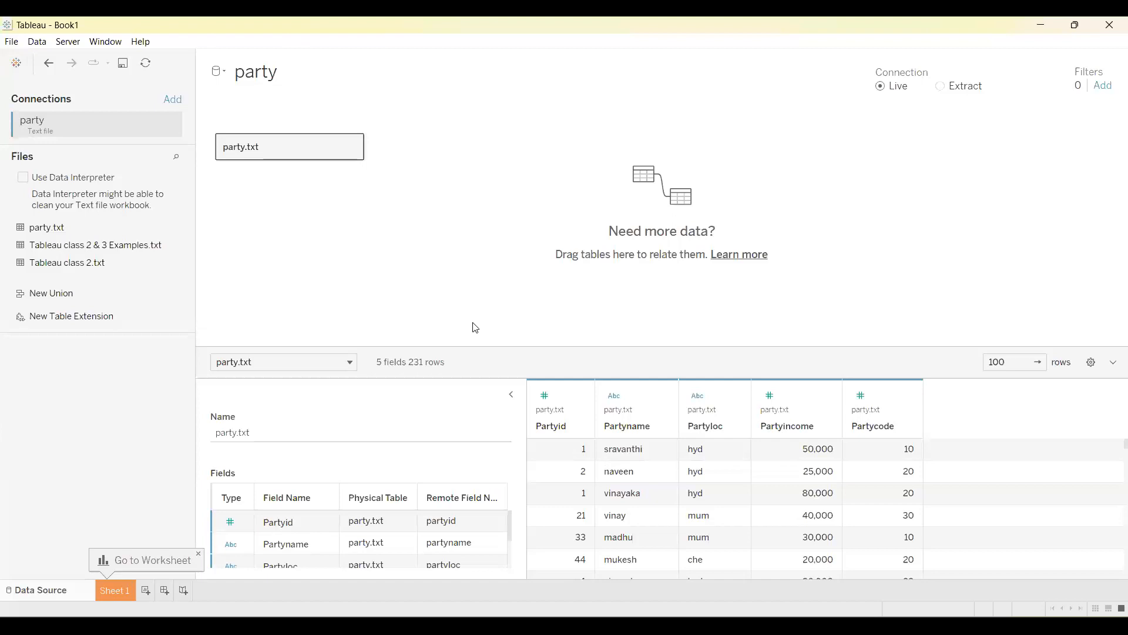
Remove the party.txt table from the data source canvas and add it back from the file list.
left_click(352, 147)
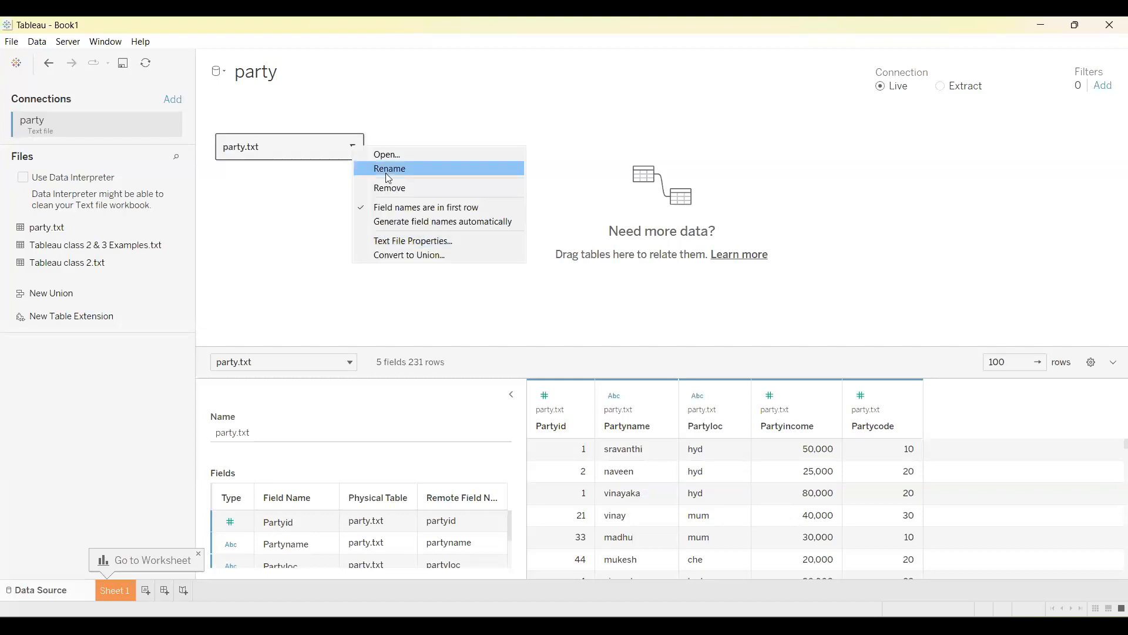
left_click(388, 188)
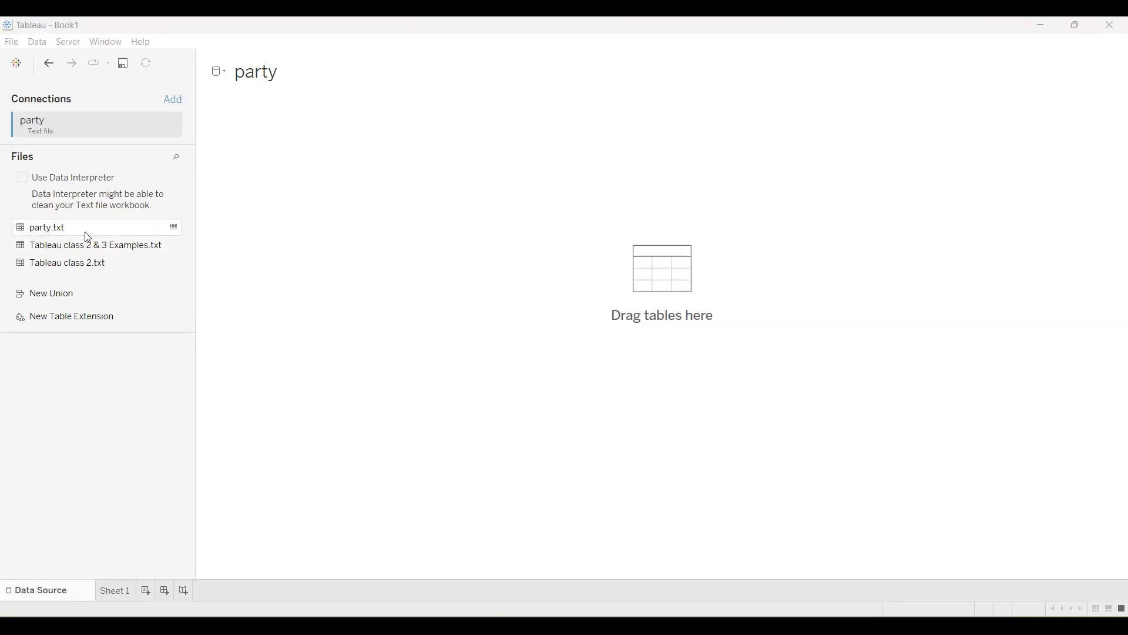
left_click_drag(65, 233, 394, 213)
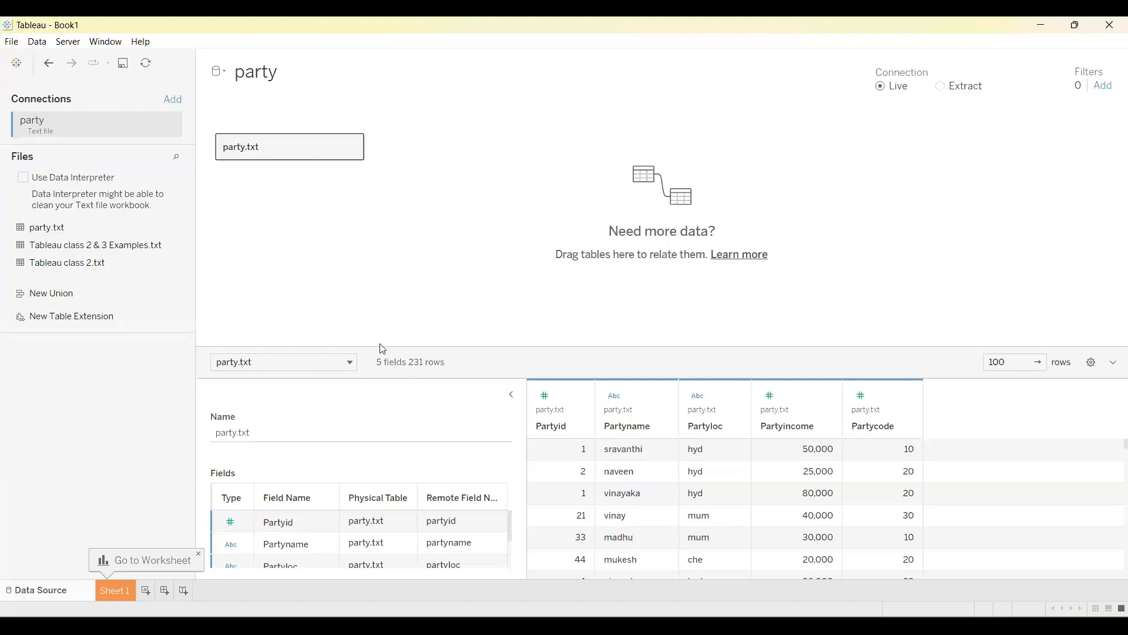
Open the Sheet 1 worksheet for the party data source.
left_click(117, 590)
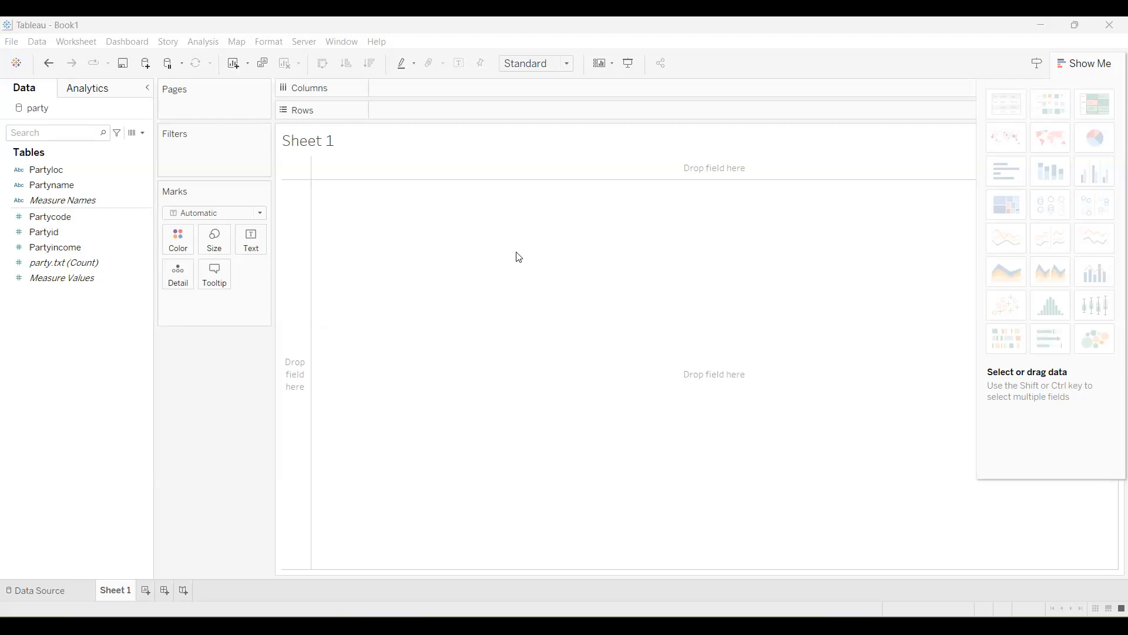
left_click(52, 589)
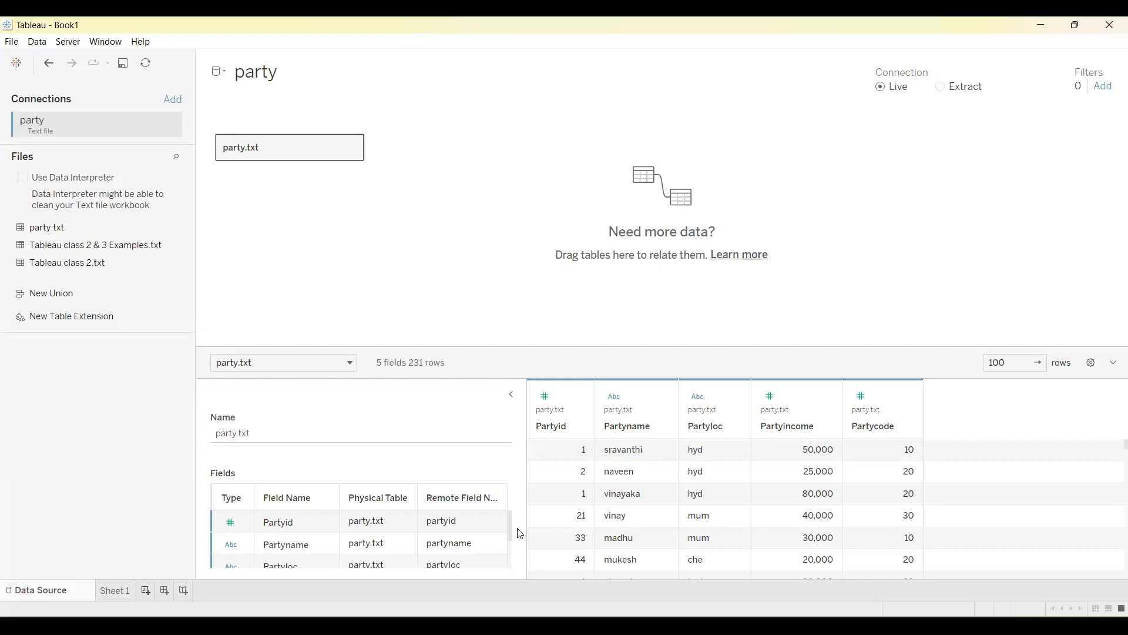
left_click(112, 592)
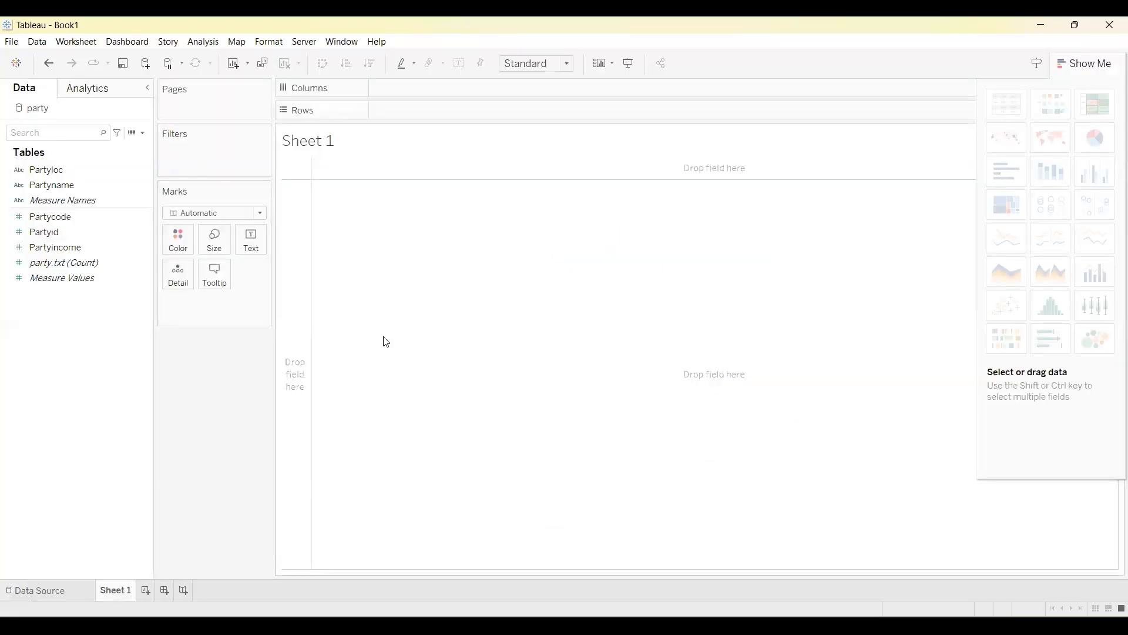
Examine how the party table's fields are divided into dimensions and measures, including Partyloc, Partycode, Partyid and Measure Values.
left_click(61, 172)
left_click(83, 170)
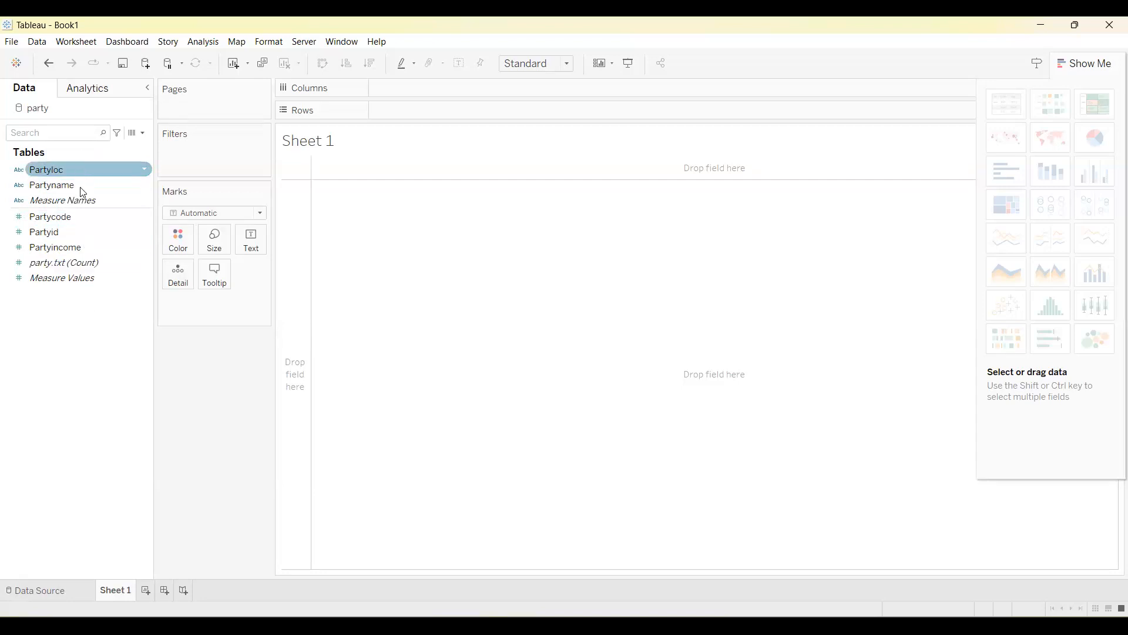
left_click(69, 279)
left_click(70, 293)
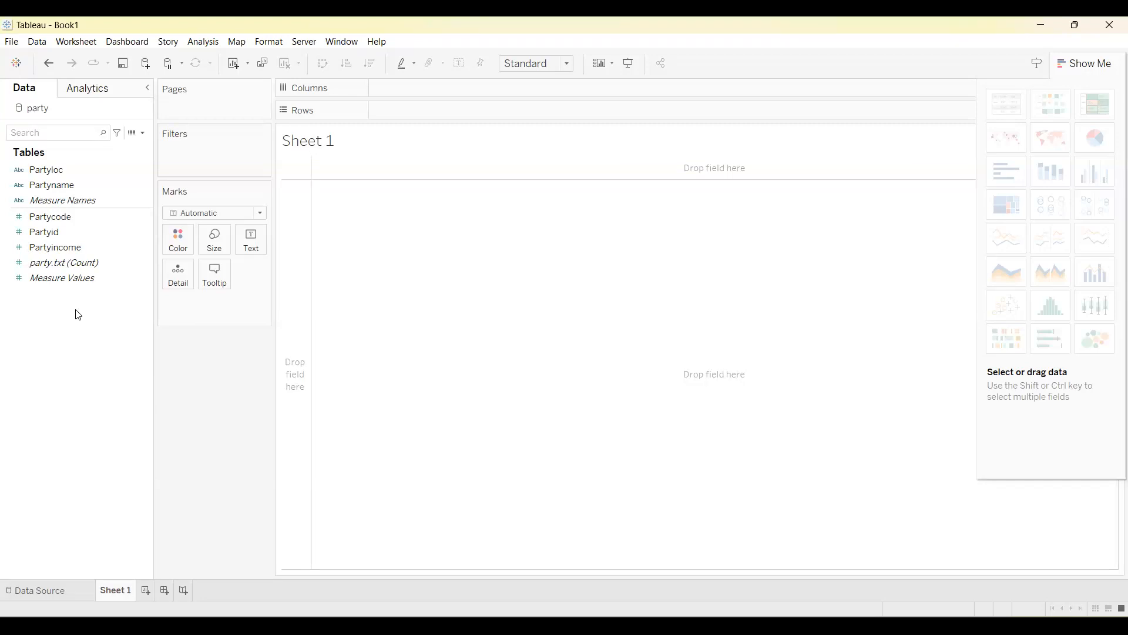
left_click(44, 232)
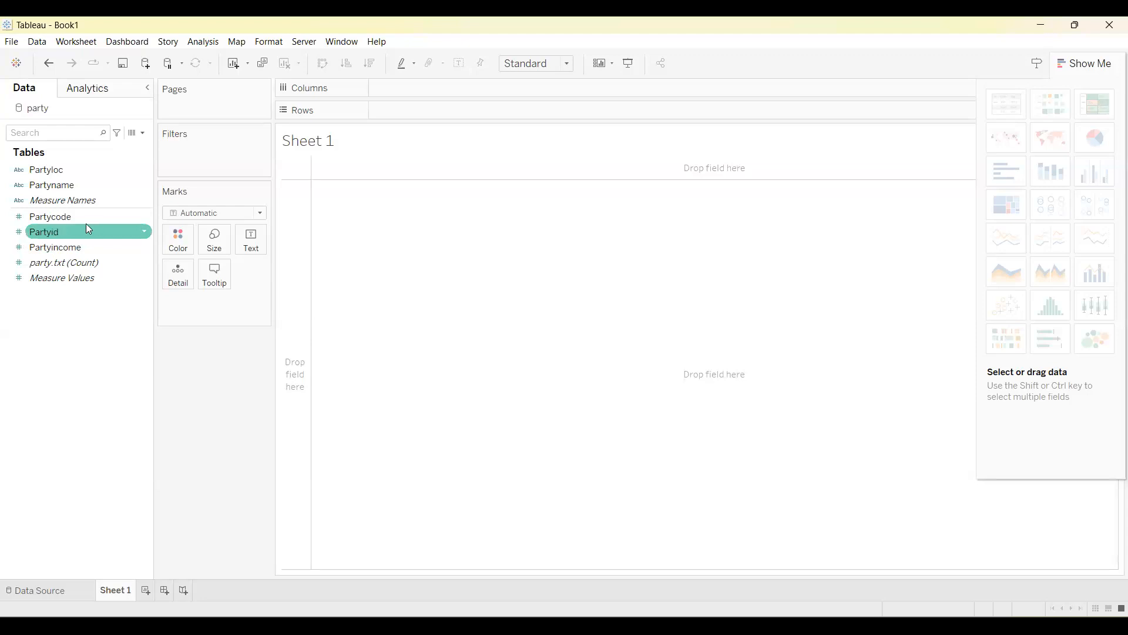
left_click(69, 219)
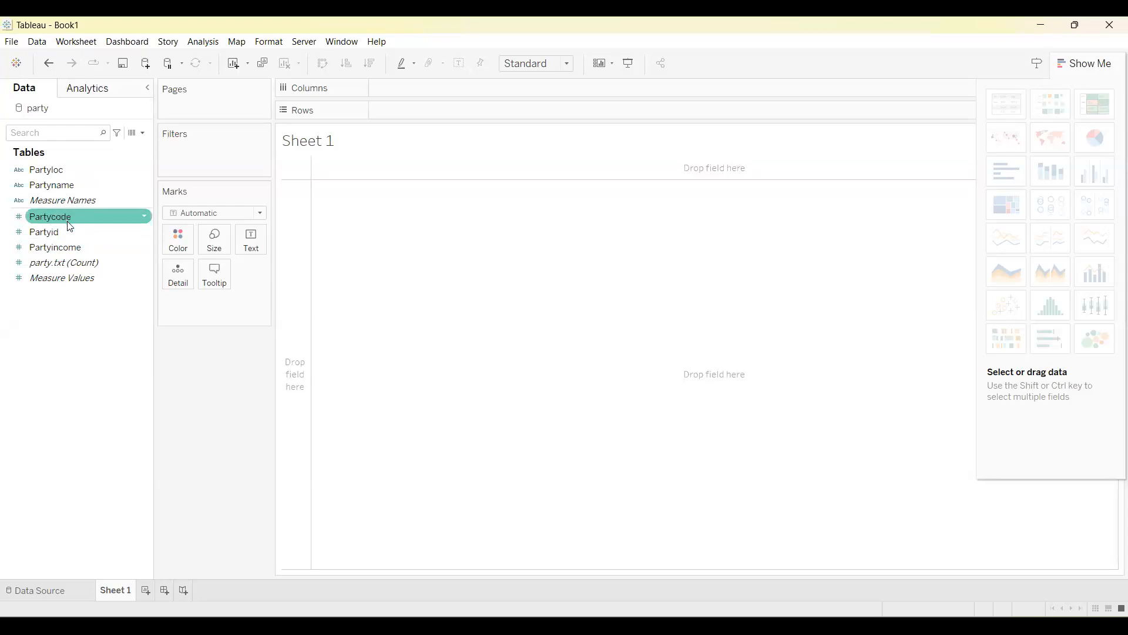
left_click(65, 235)
left_click(73, 251)
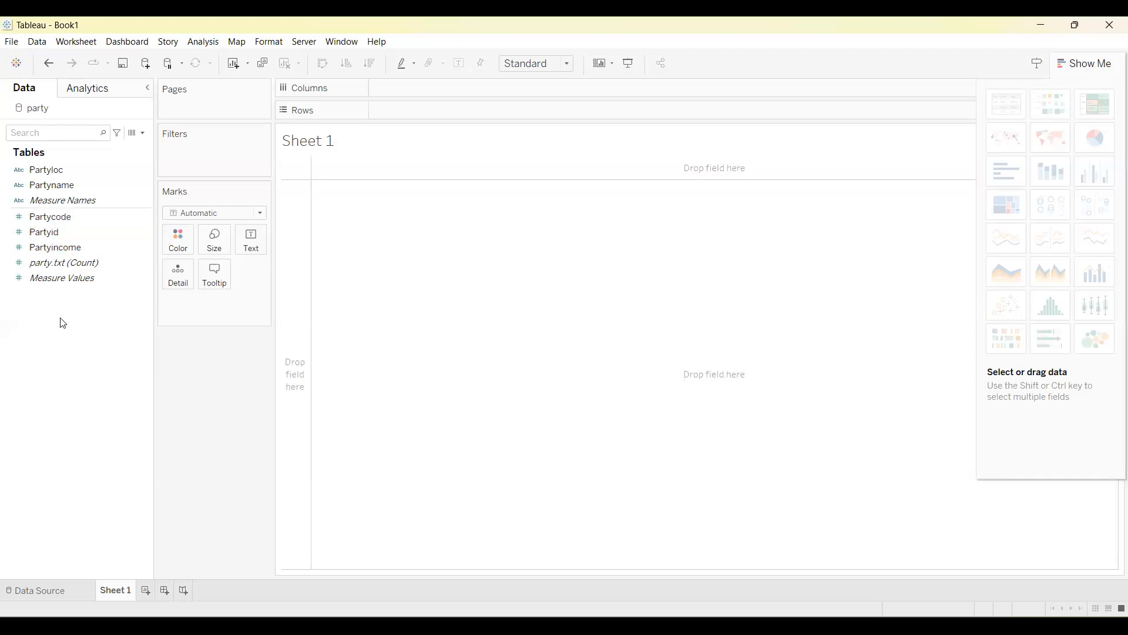
left_click(111, 276)
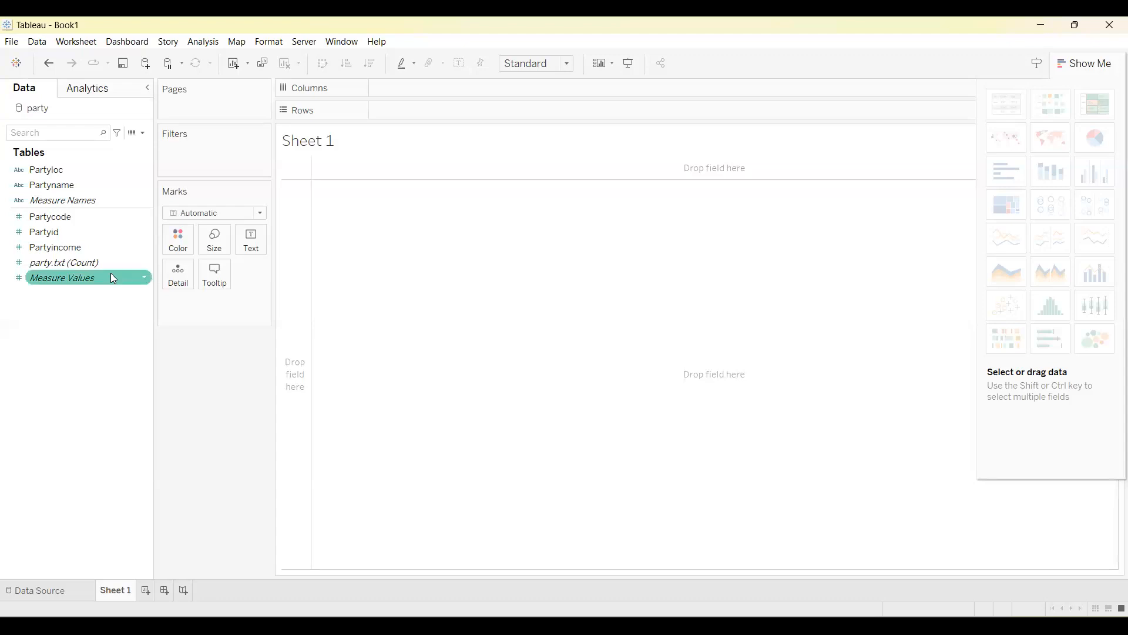
left_click(112, 355)
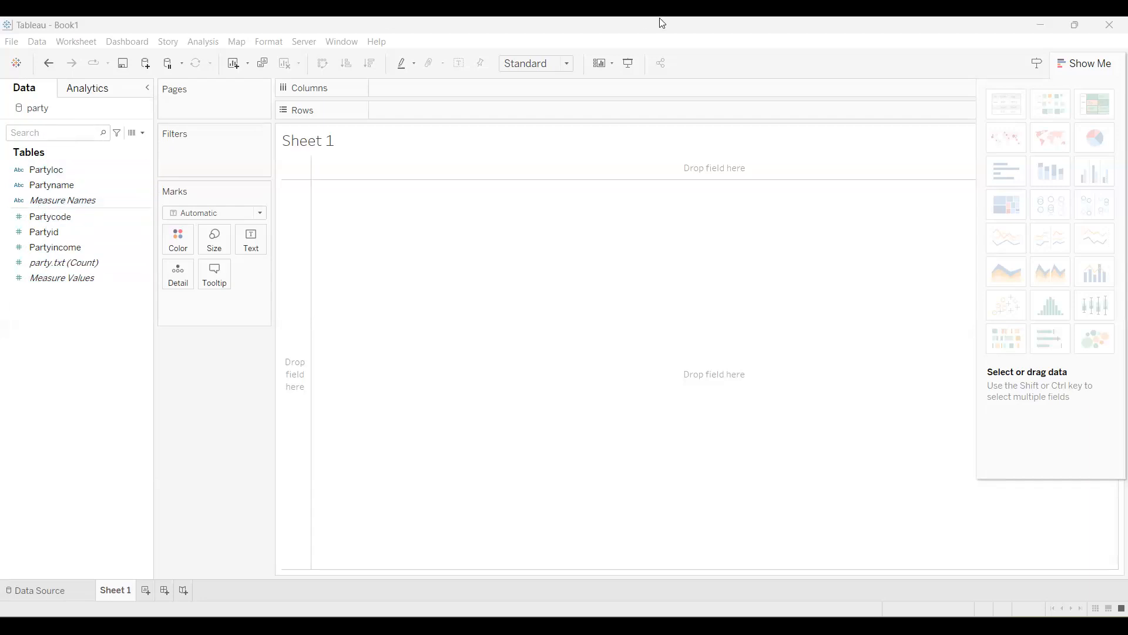
Build a text table on Sheet 1 with Partyname as rows and the sum of Partyincome as values.
left_click(58, 190)
double_click(59, 189)
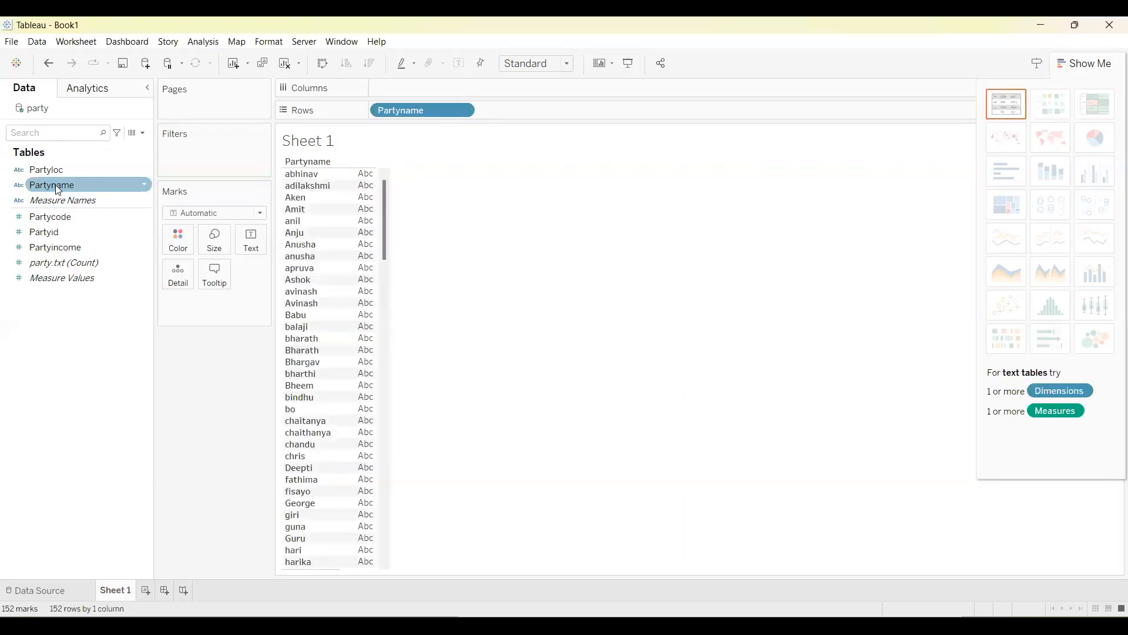
double_click(64, 250)
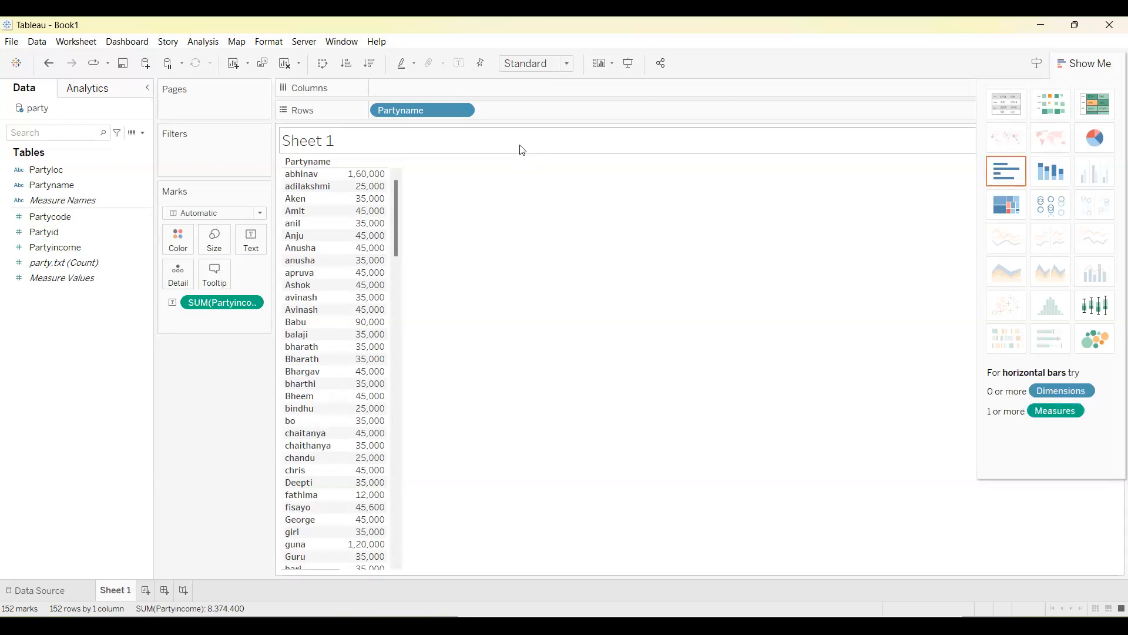
Clear Sheet 1 by removing Partyname from the rows and the sum of Partyincome from the marks.
left_click(461, 111)
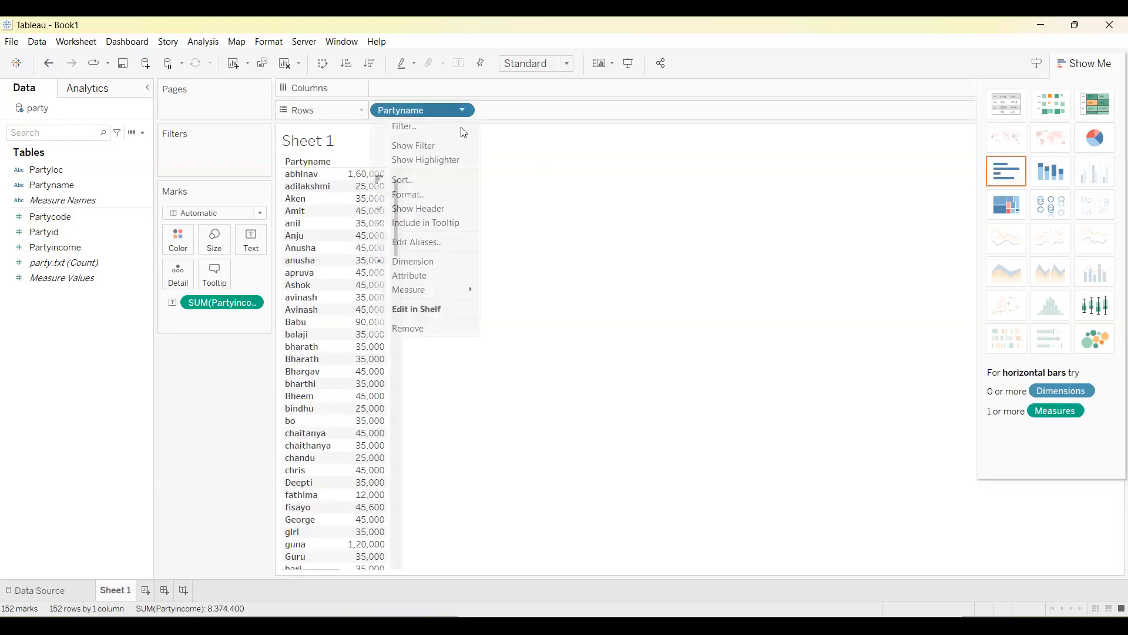
left_click(435, 329)
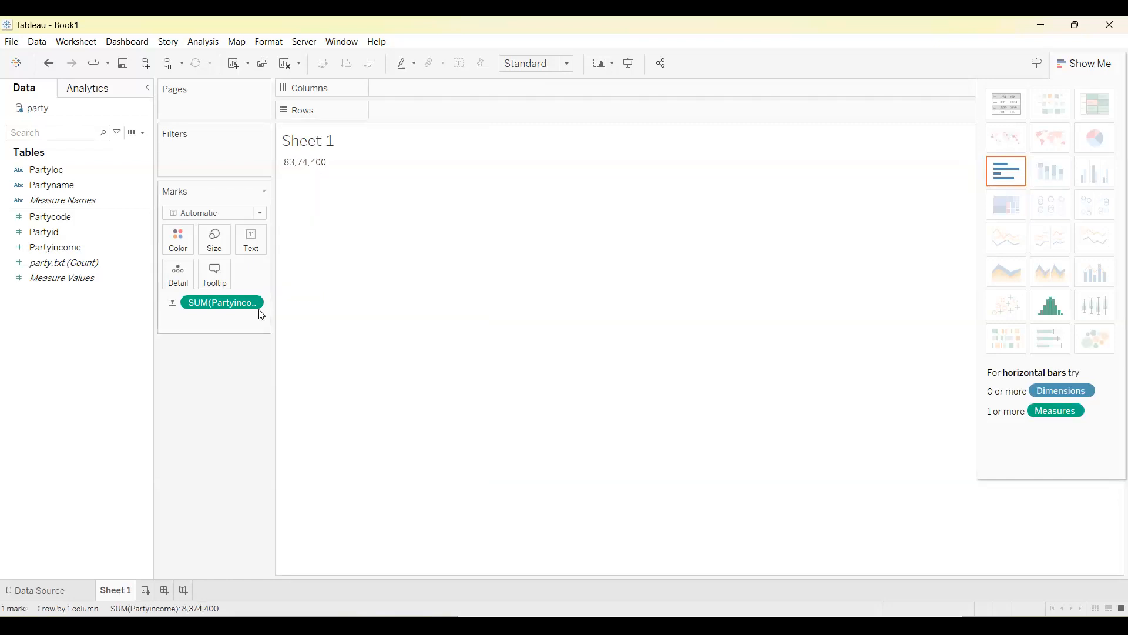
left_click(256, 304)
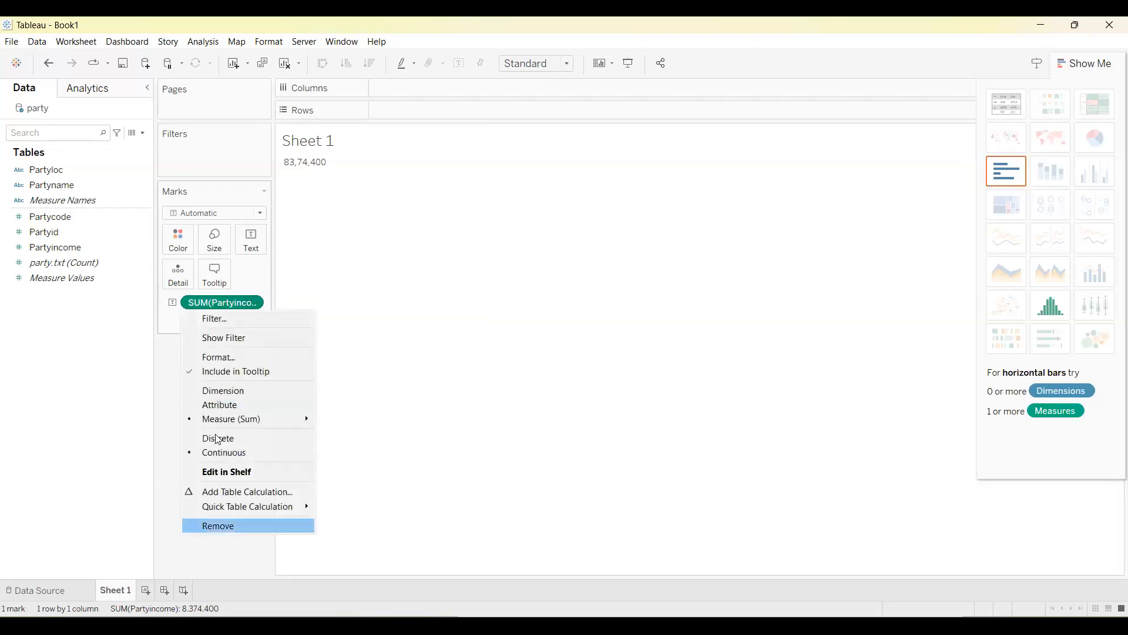
left_click(248, 526)
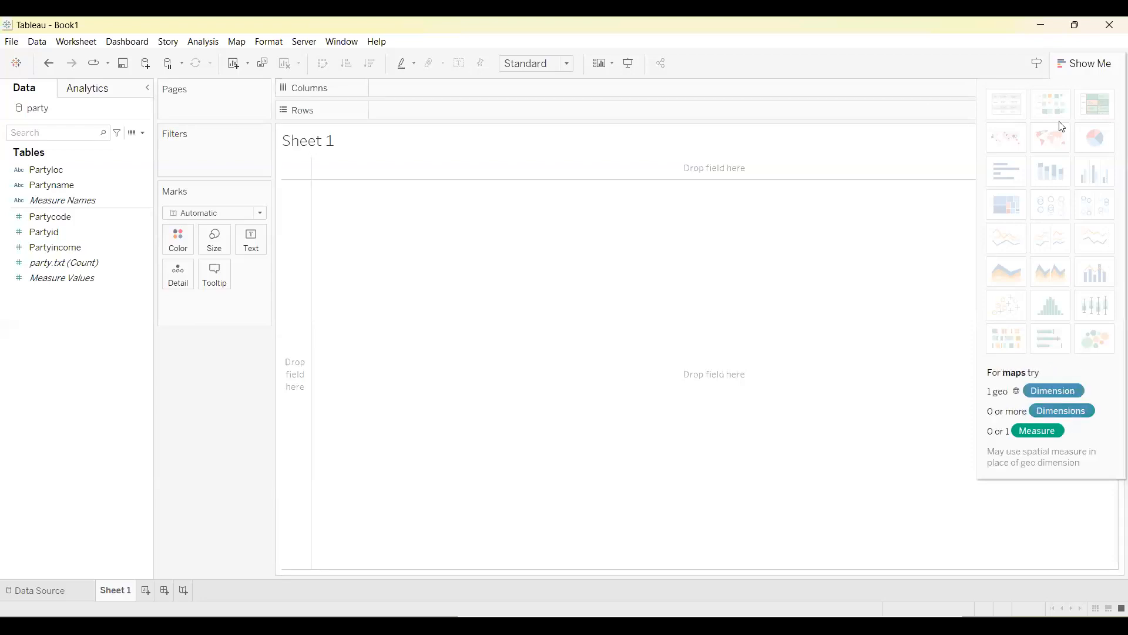
Rebuild the text table on Sheet 1 with Partyname as rows and the sum of Partyincome as text.
double_click(54, 185)
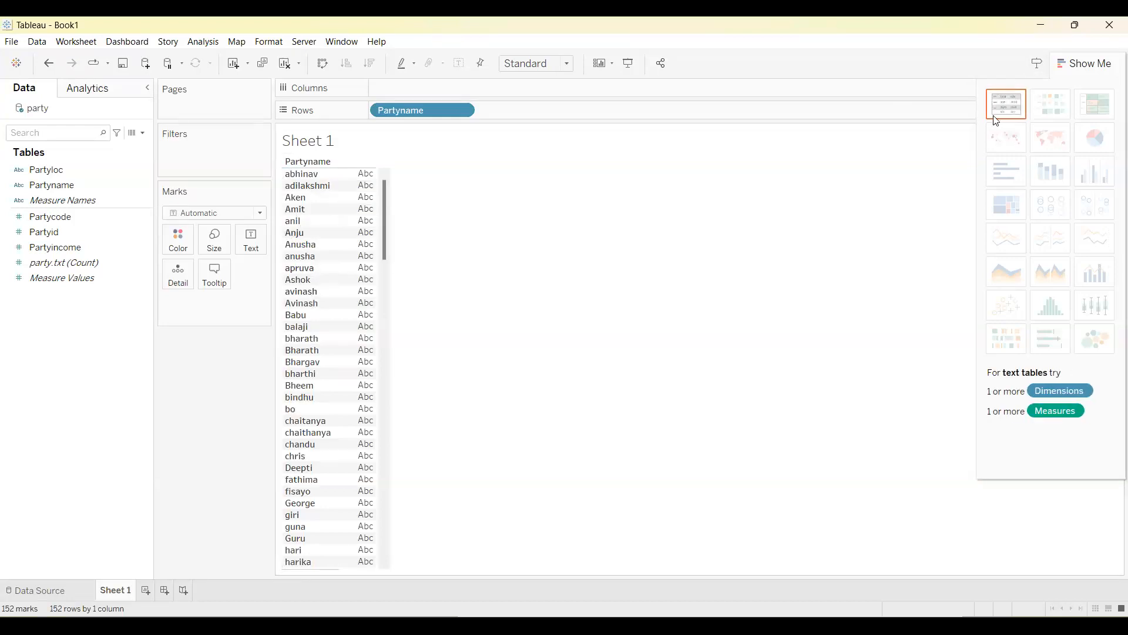
left_click(39, 250)
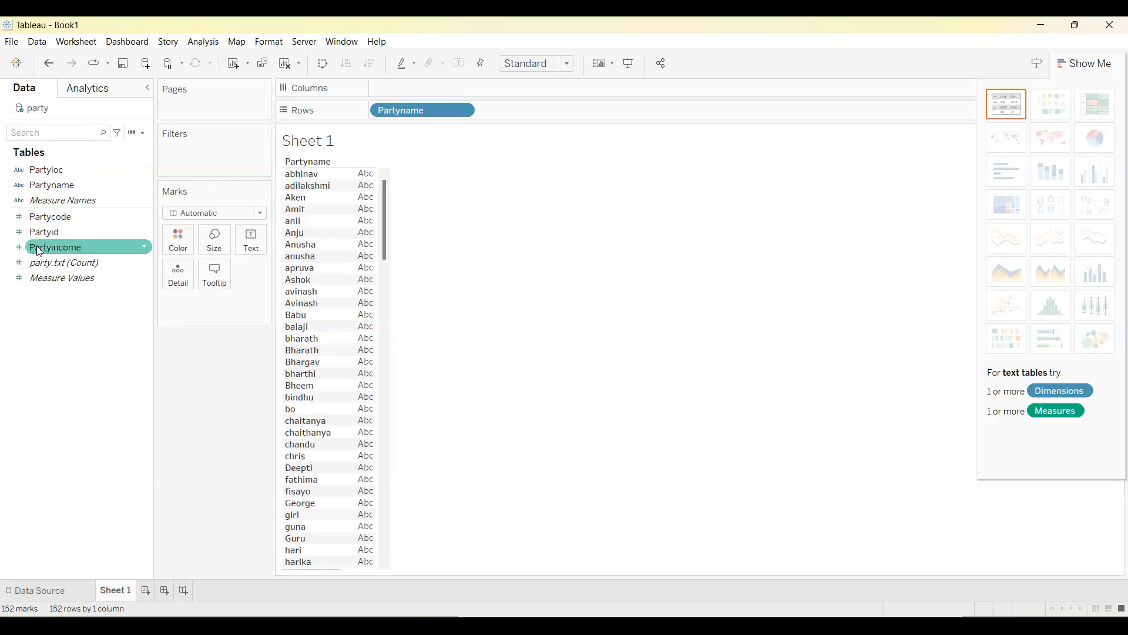
double_click(40, 250)
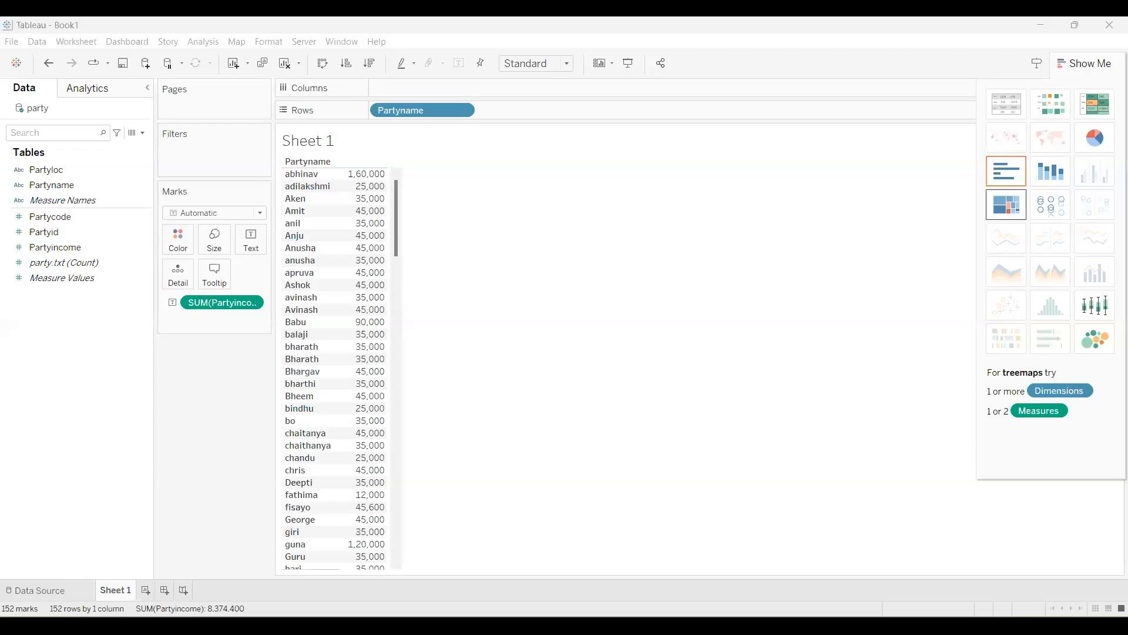
Convert the text table to a treemap and on to horizontal bars of Partyincome colored by Partyname.
left_click(1006, 204)
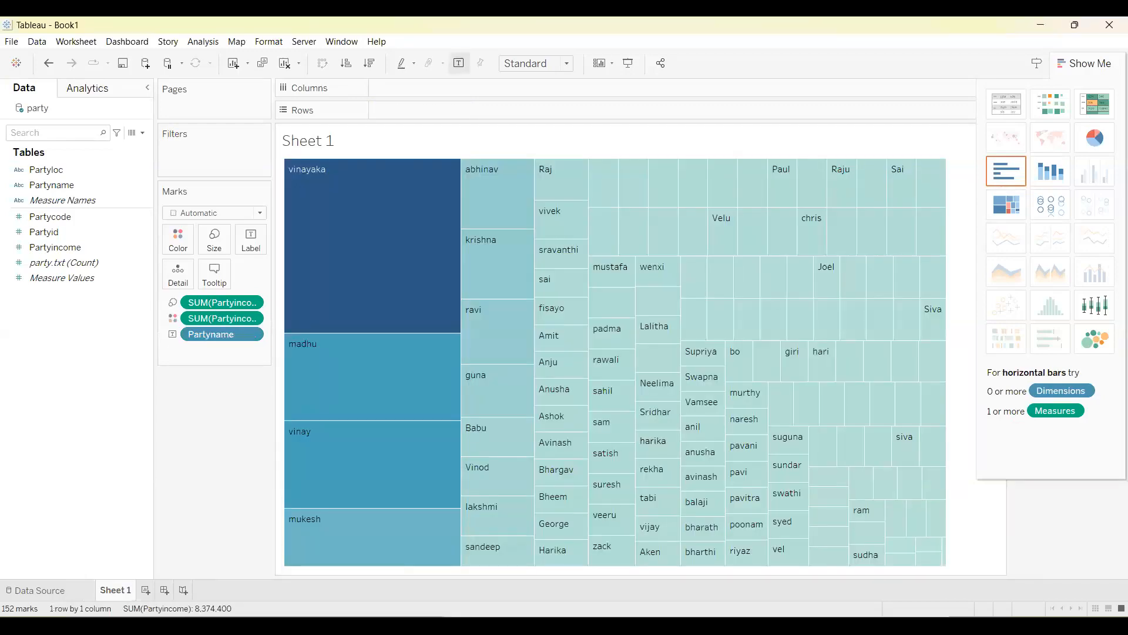
key("ctrl+z")
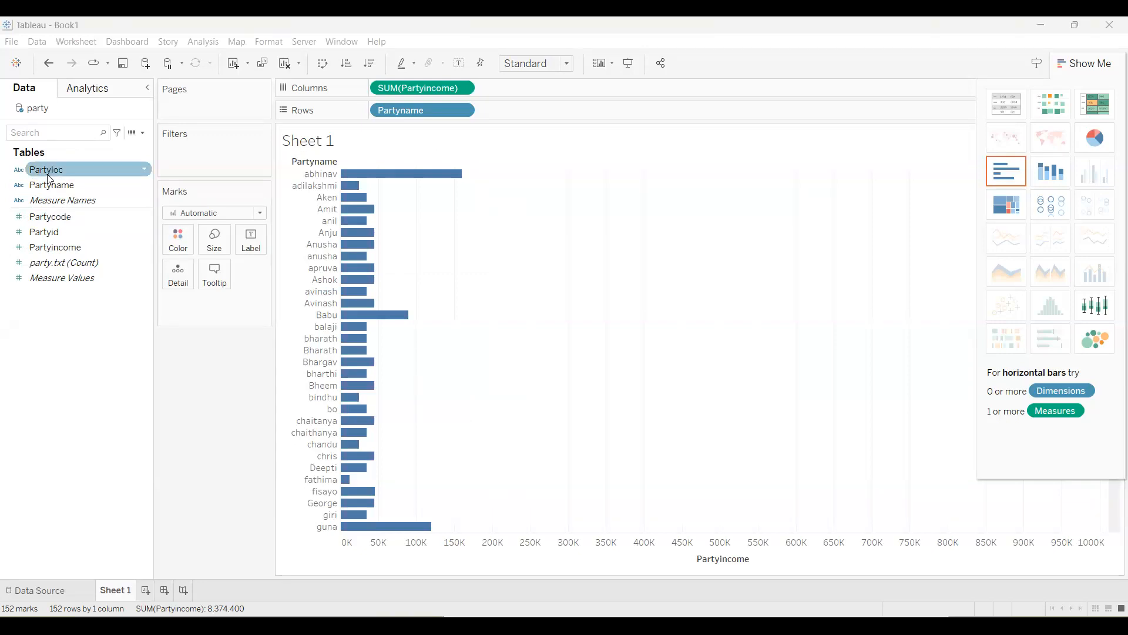
left_click_drag(51, 191, 171, 239)
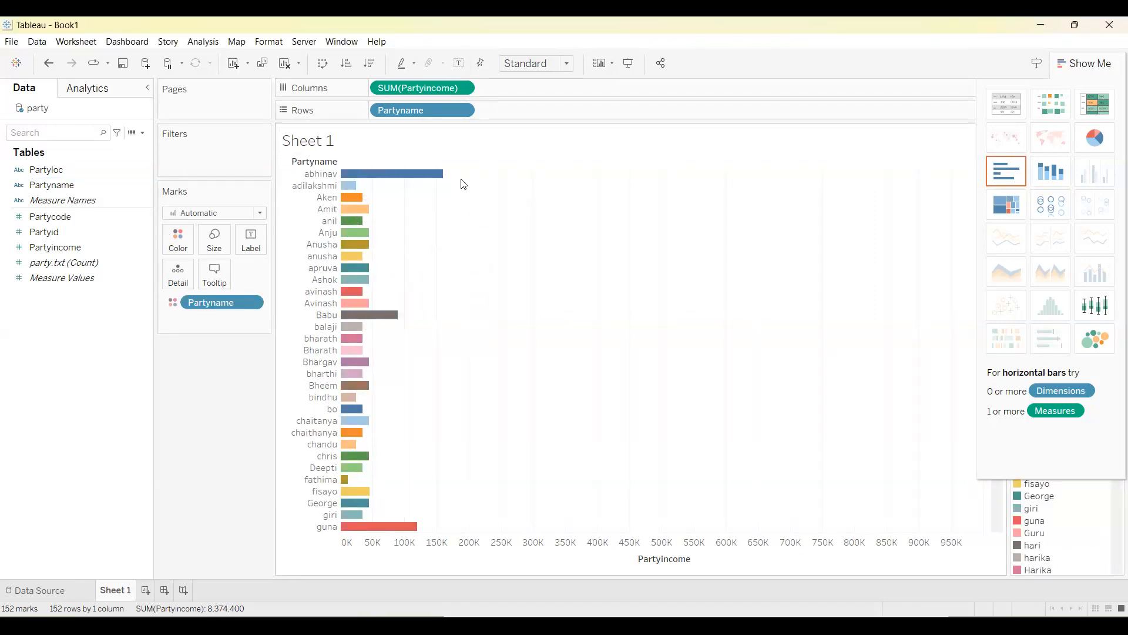
Show mark labels on the bars and sort them by Partyincome, first ascending and finally descending.
left_click(458, 63)
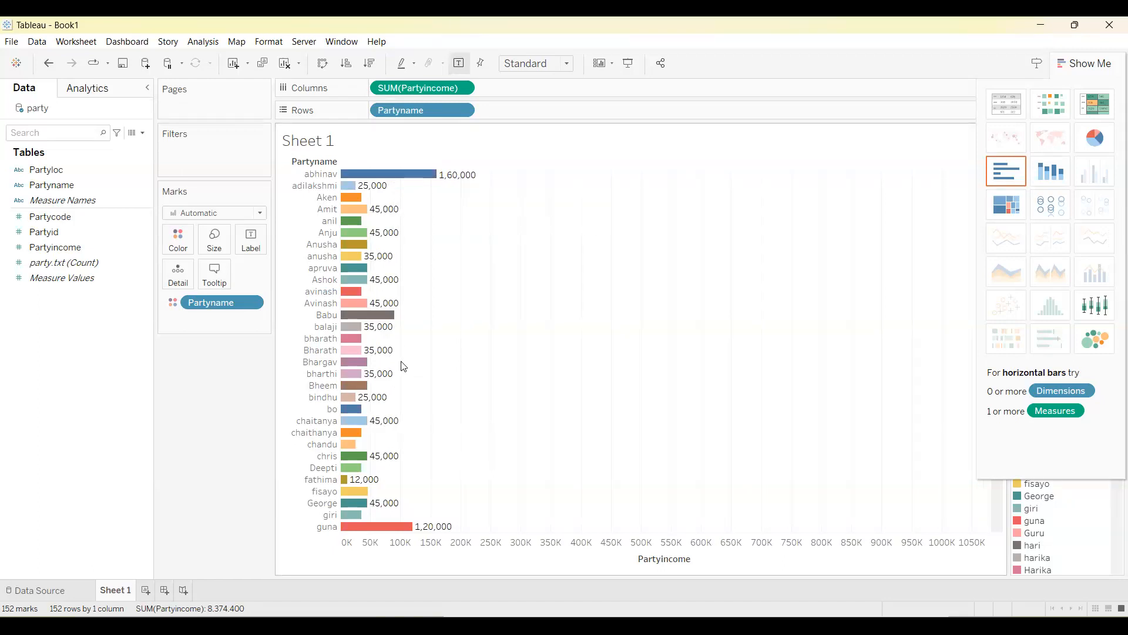
left_click(348, 67)
left_click(371, 64)
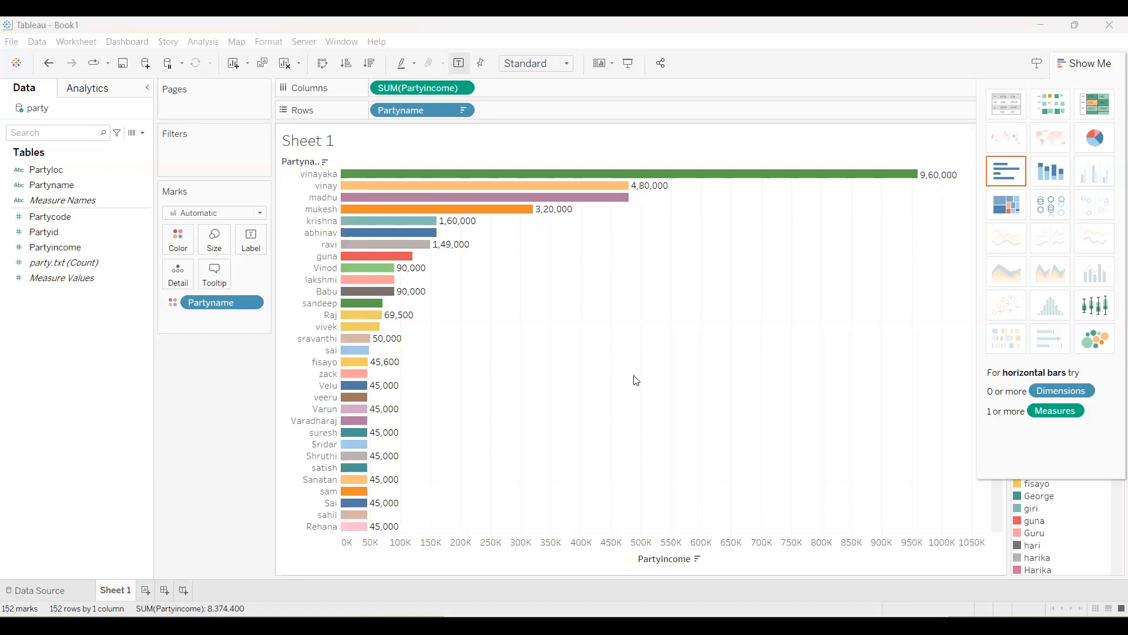
Switch the Partyincome by Partyname treemap to horizontal bars and on to packed bubbles.
mouse_move(597, 180)
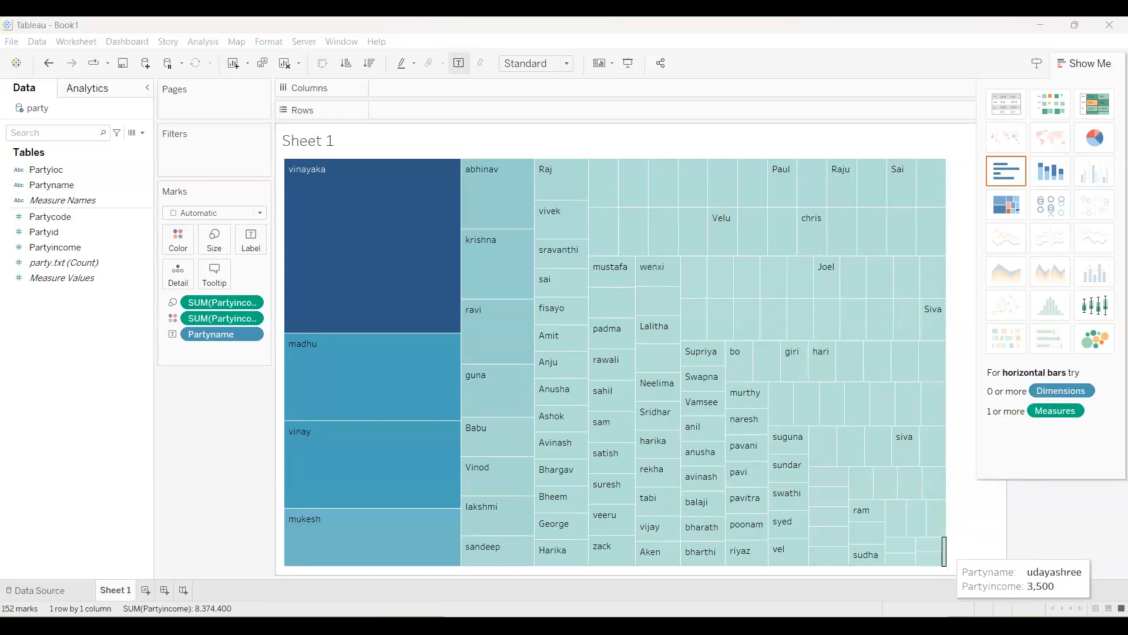
left_click(1006, 171)
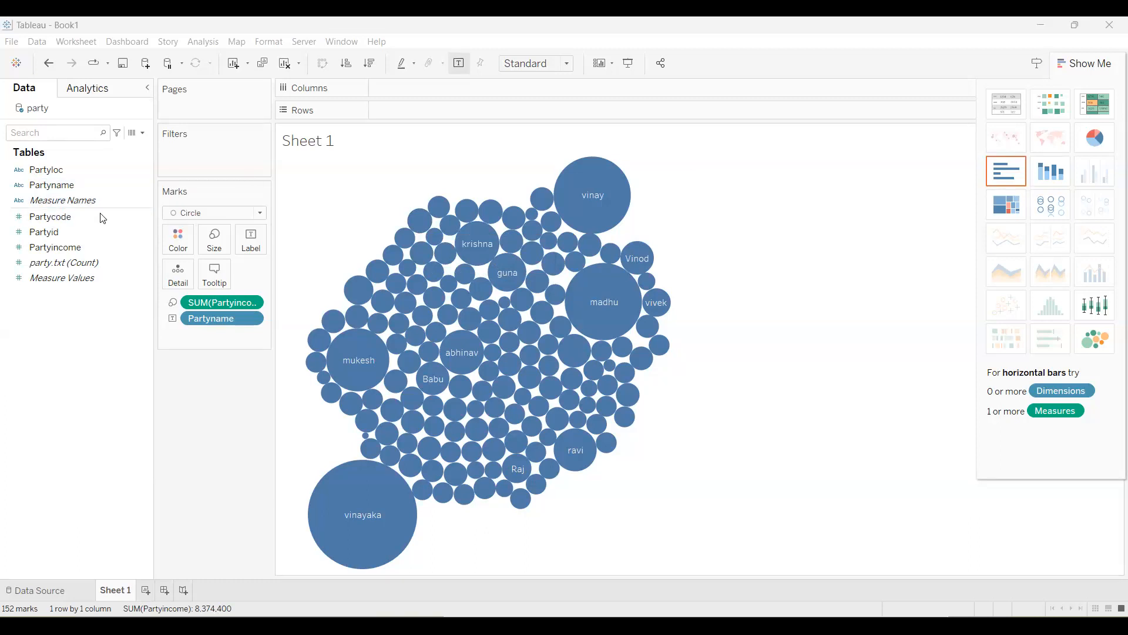
Add the sum of Partyid as a second measure beside Partyincome, removing it once and adding it back.
left_click(82, 218)
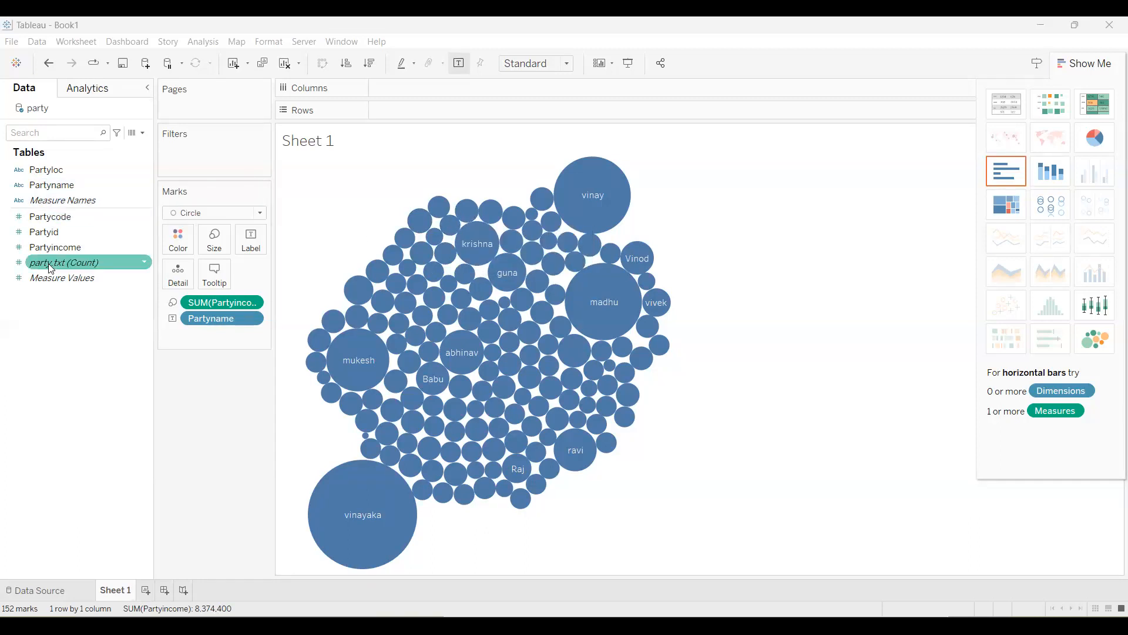
double_click(59, 232)
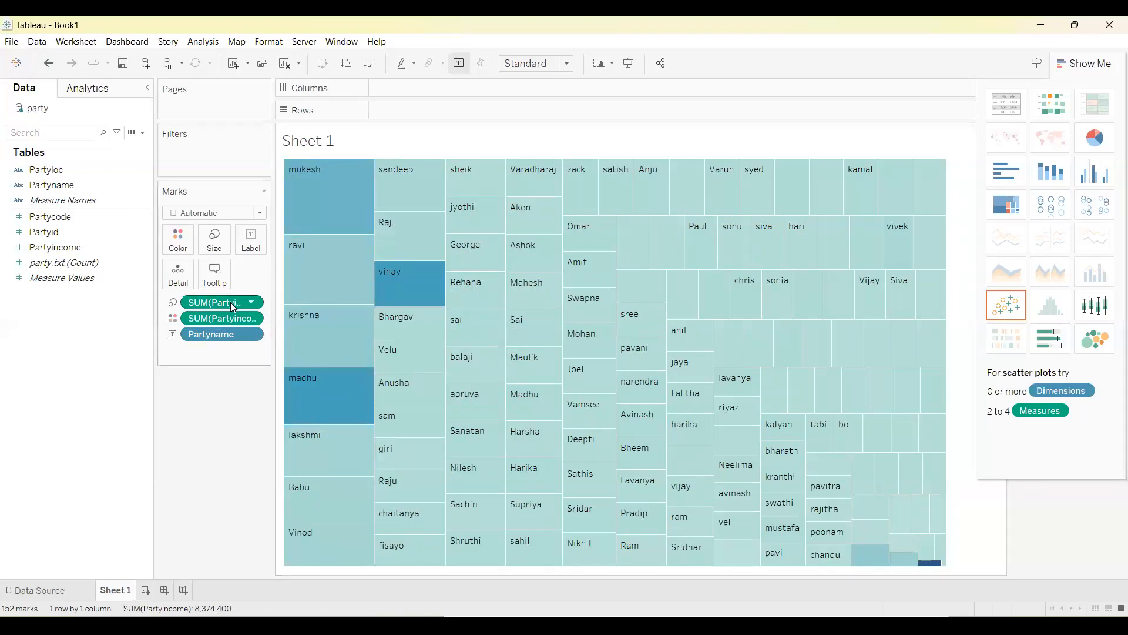
left_click(251, 302)
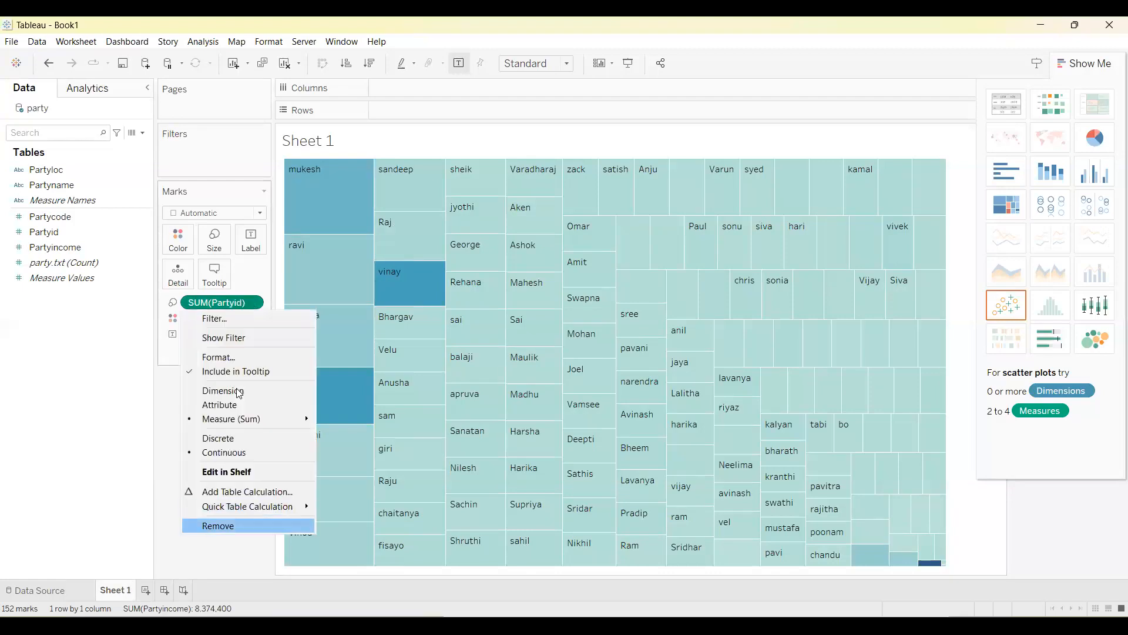
double_click(64, 234)
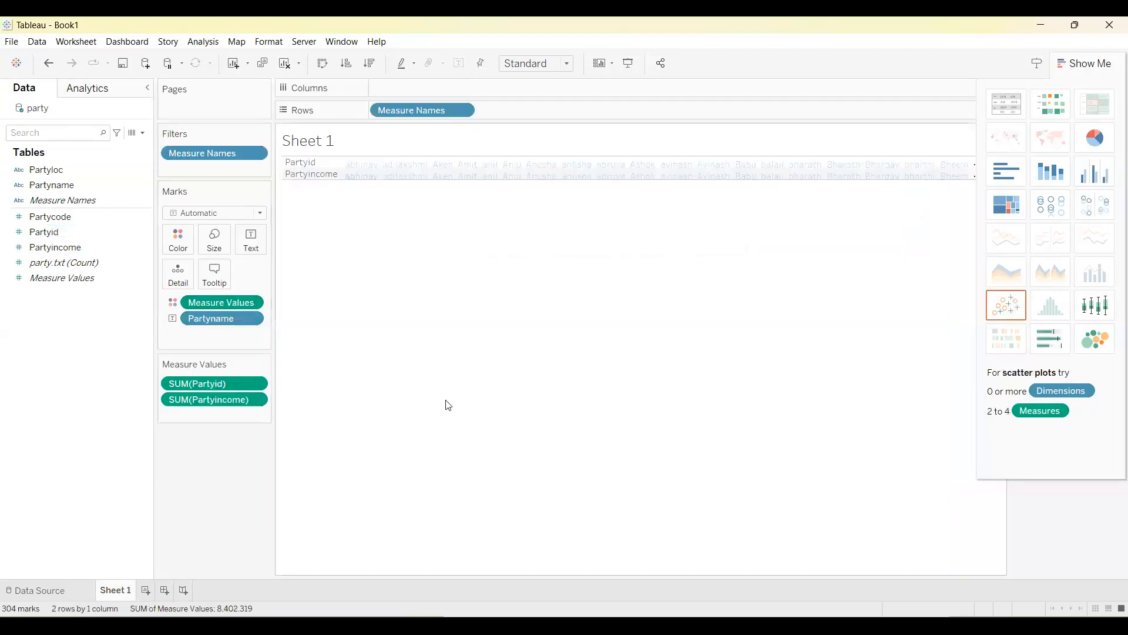
Change the chart through a treemap and horizontal bars to side-by-side bars, and remove the Partyid measure.
left_click(1006, 204)
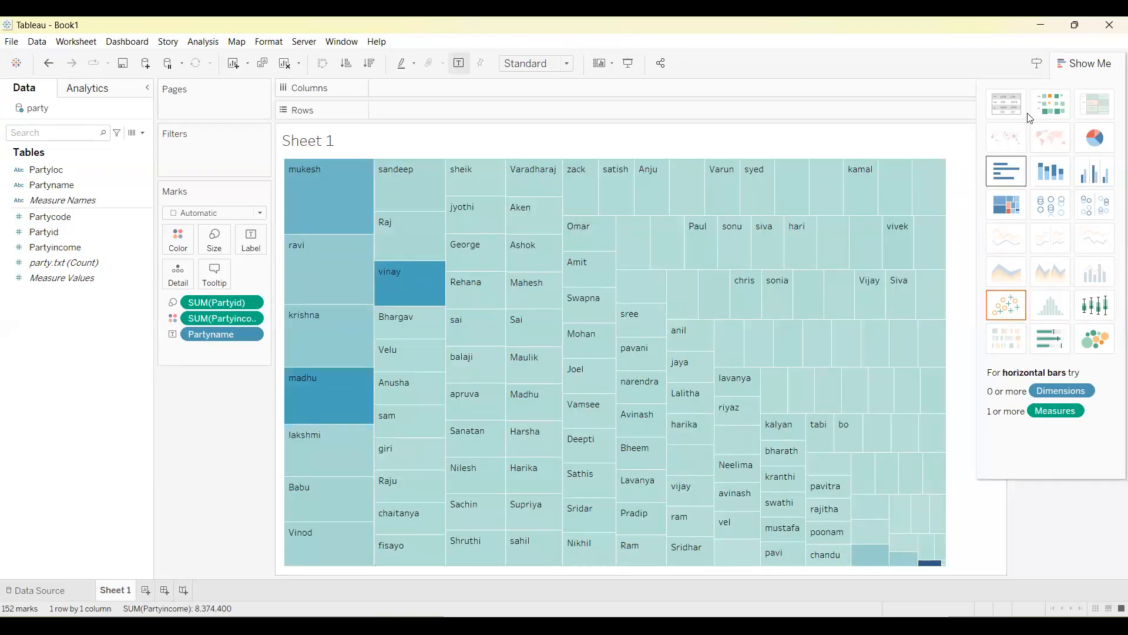
left_click(1006, 171)
left_click(1094, 171)
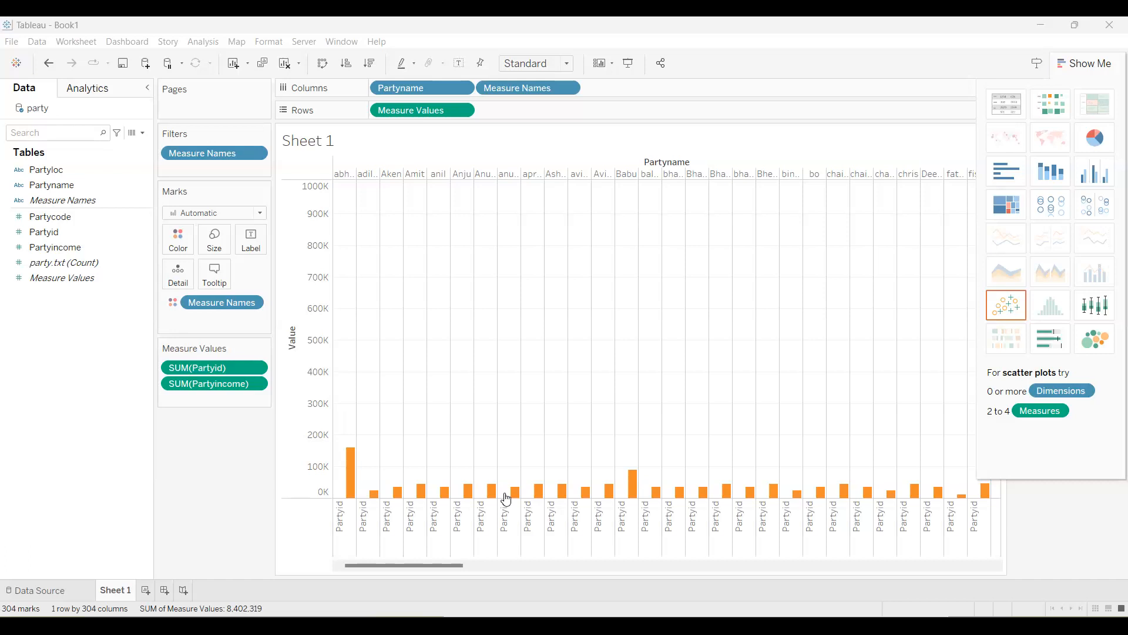
left_click(257, 368)
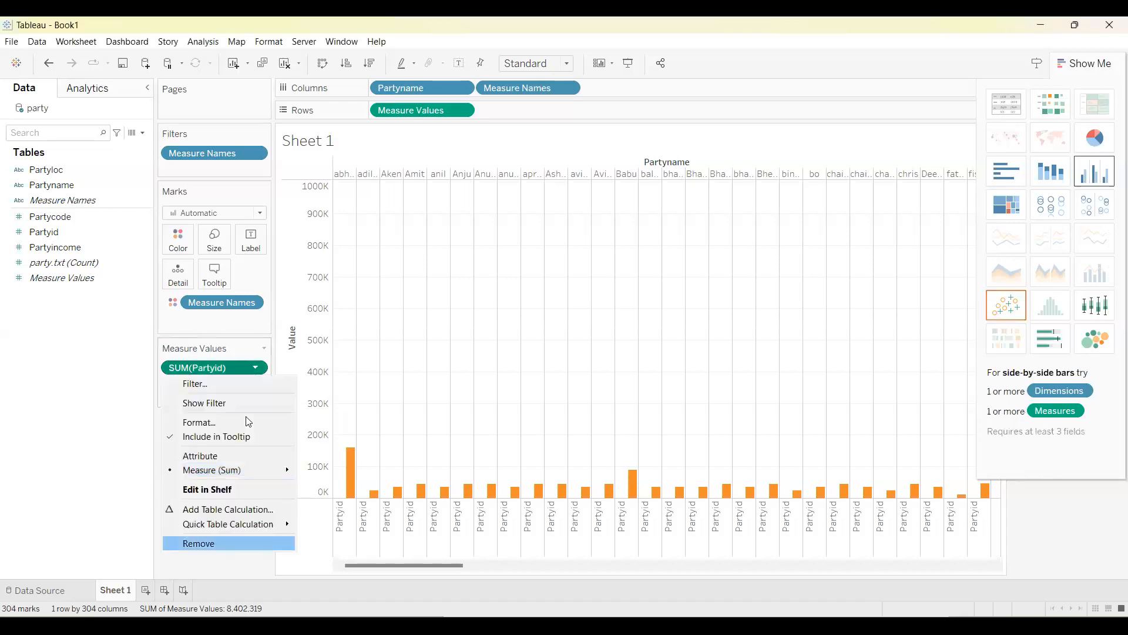
key("Return")
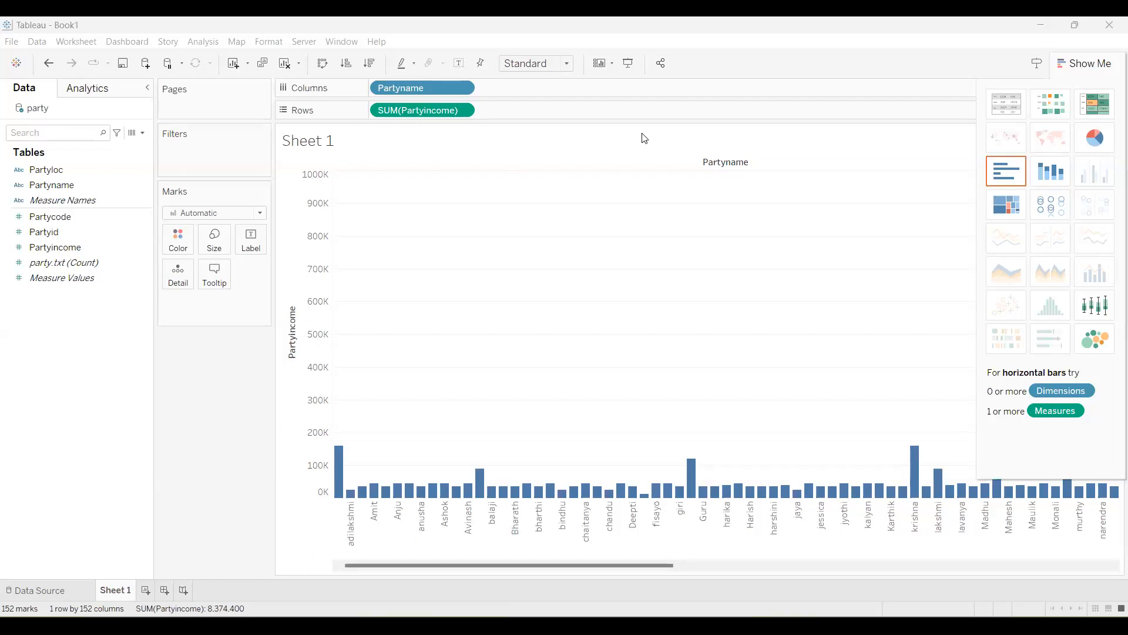
left_click(12, 41)
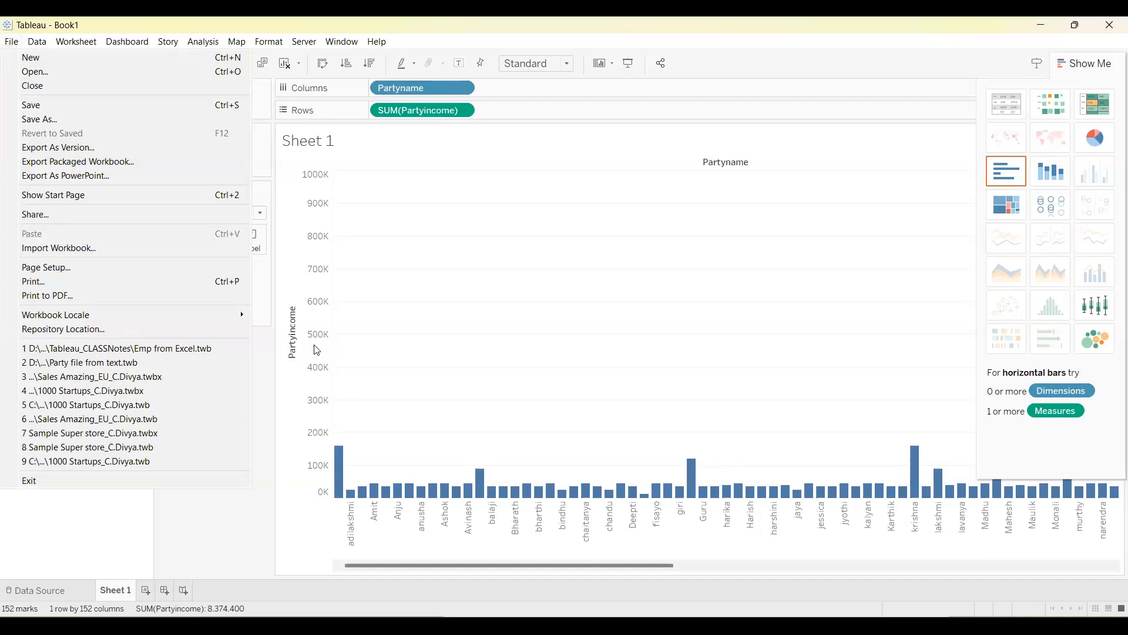
left_click(53, 120)
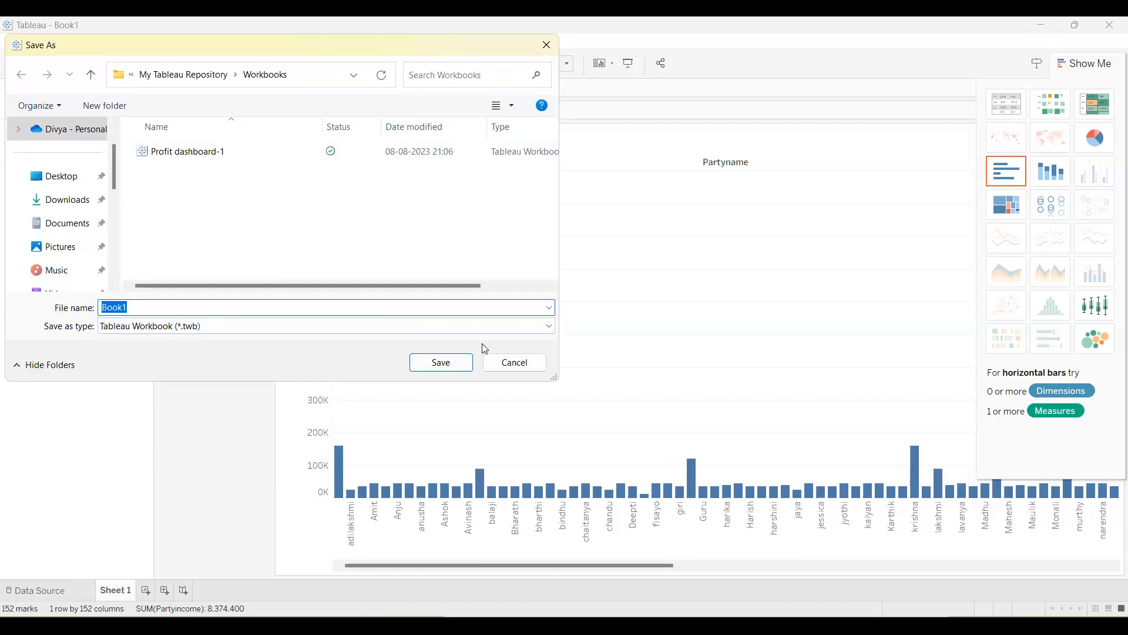
left_click(522, 362)
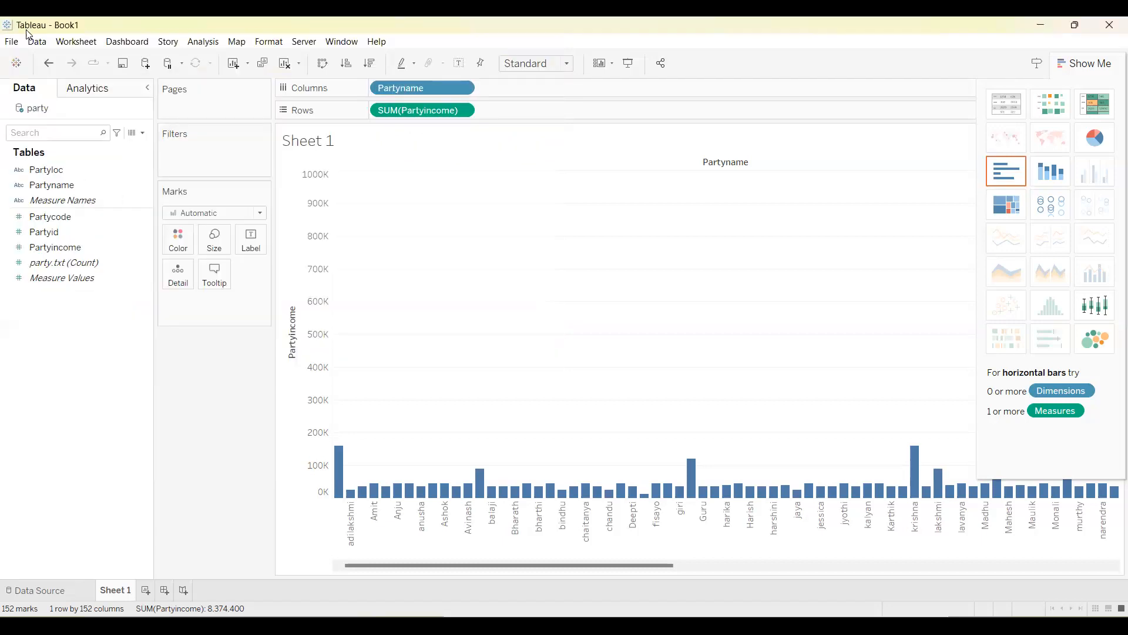
Create a new, separate workbook for the next data source.
left_click(11, 43)
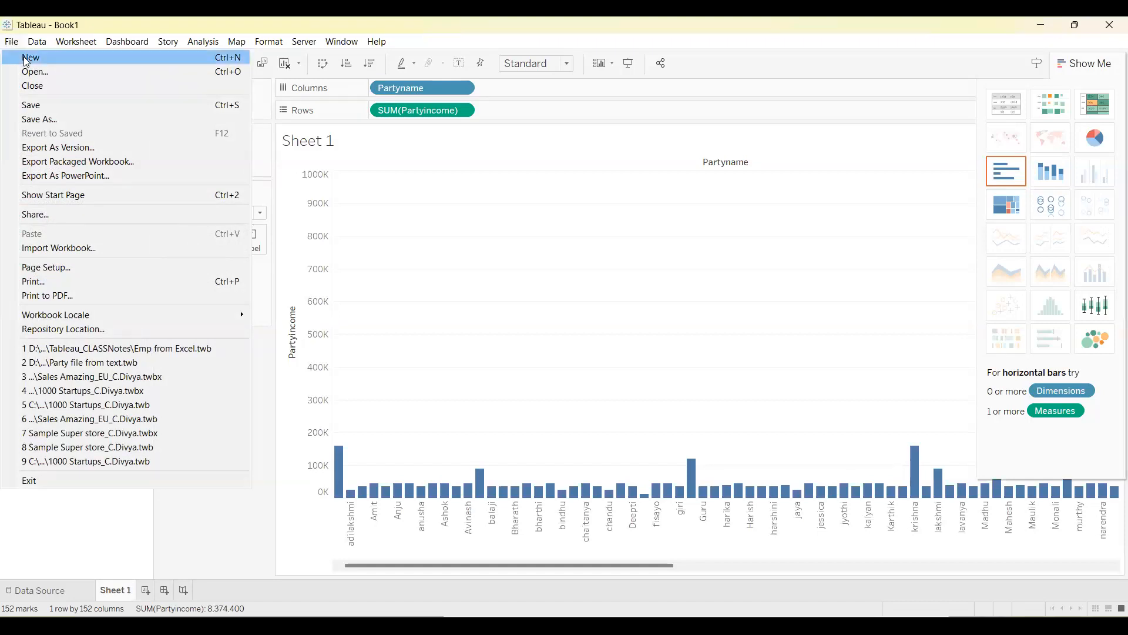
left_click(26, 61)
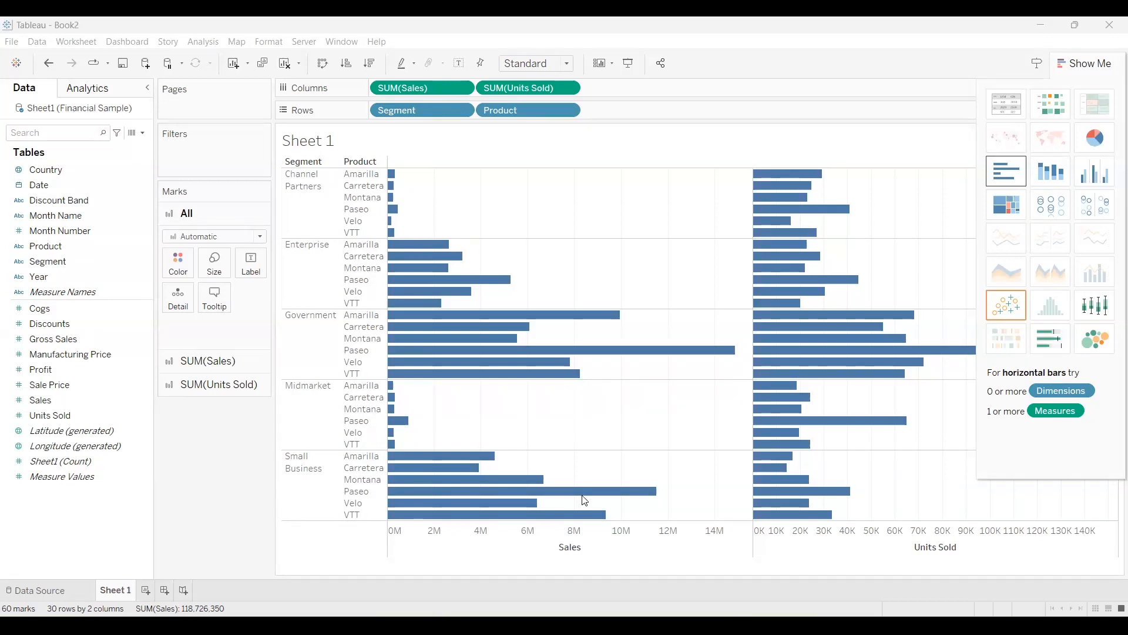
Remove the sum of Units Sold from the columns and switch the Segment and Product sales chart to side-by-side bars.
mouse_move(546, 482)
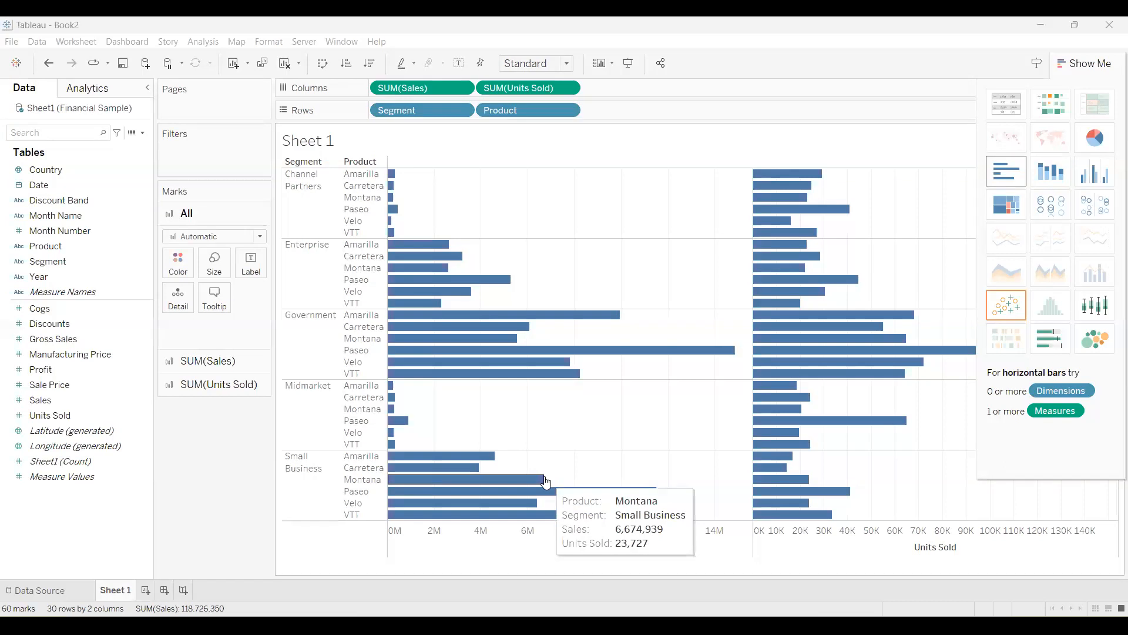
mouse_move(512, 320)
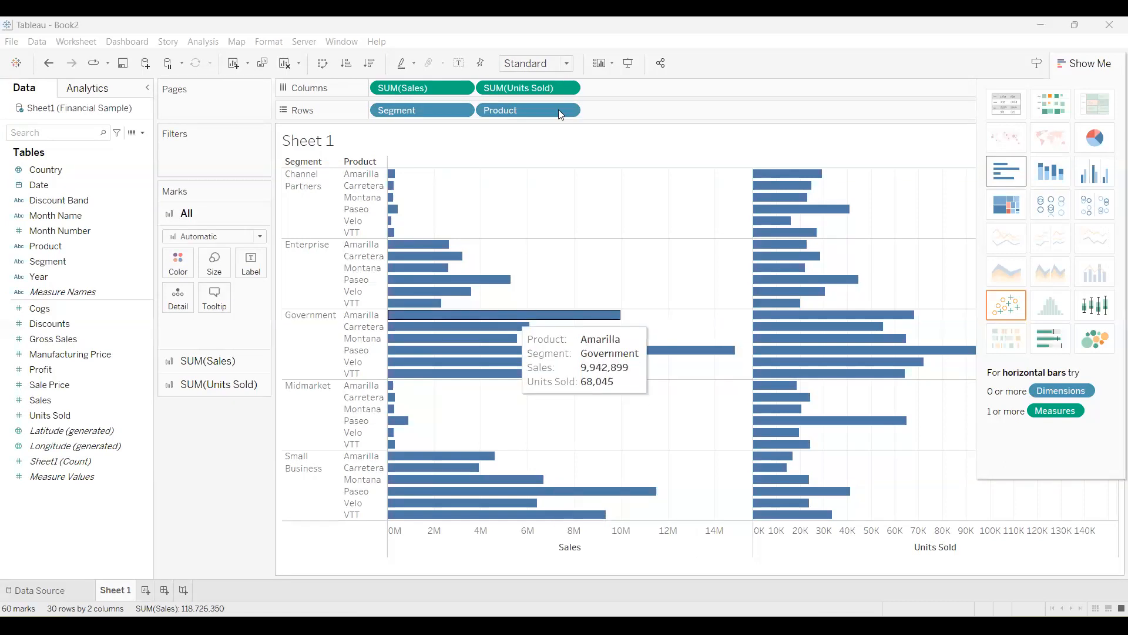
left_click(567, 88)
left_click(522, 358)
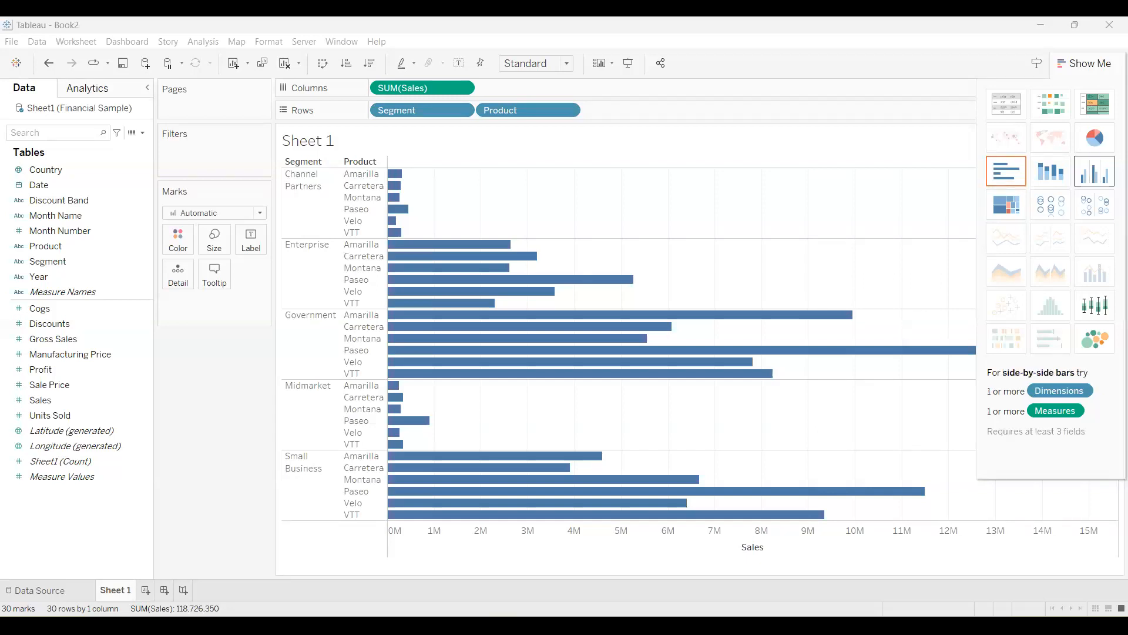
left_click(1094, 171)
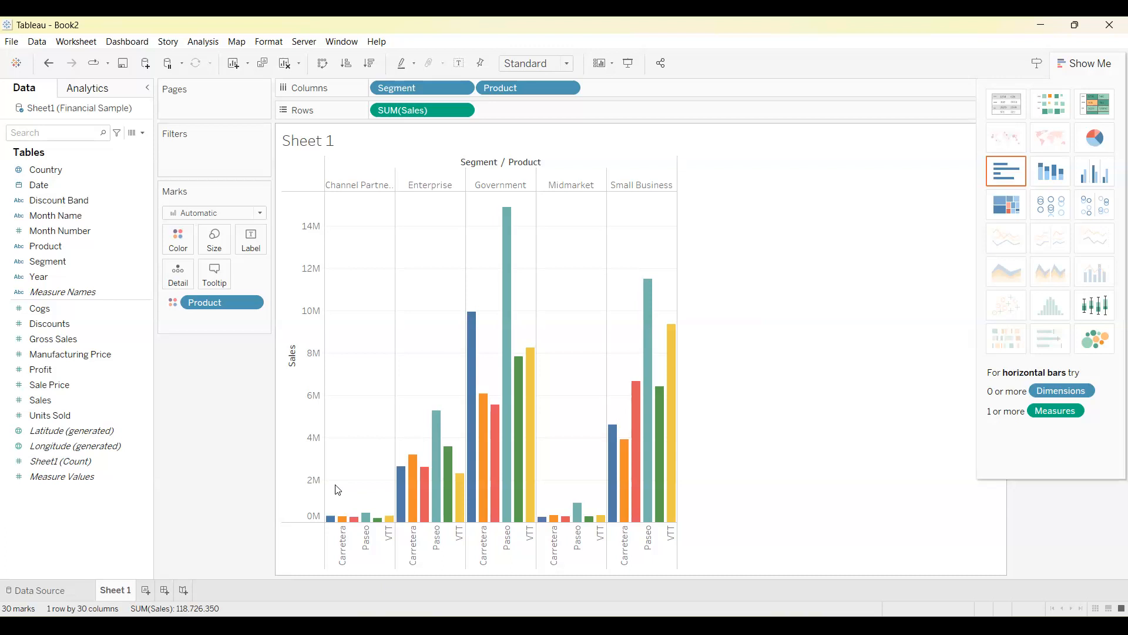
Try adding Units Sold as a second row measure to the side-by-side sales chart and remove it again.
double_click(37, 419)
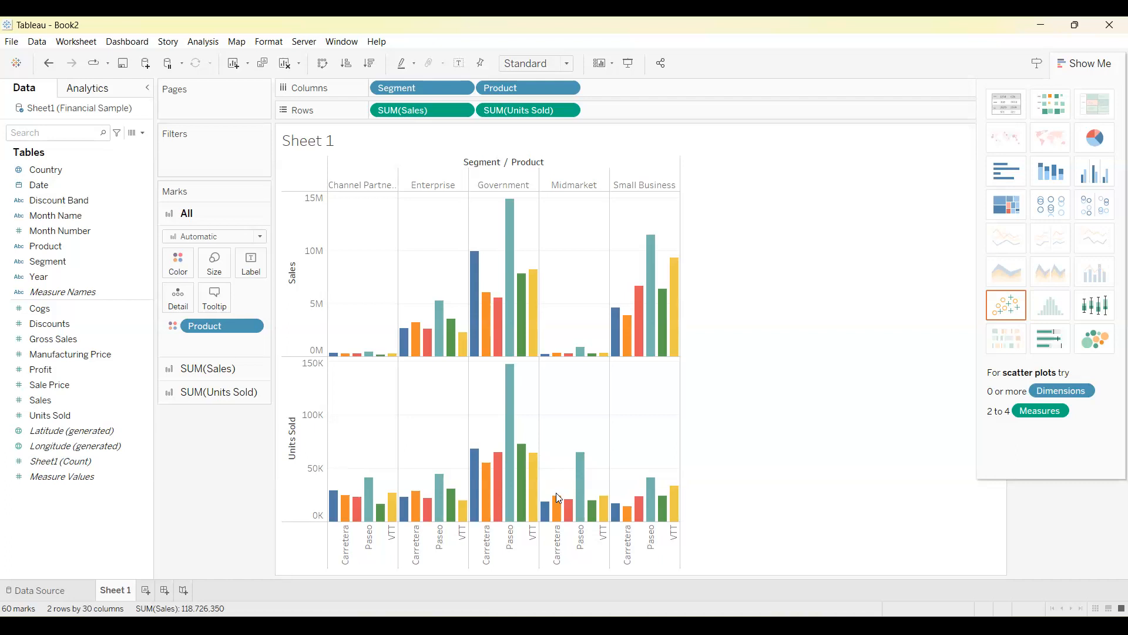
left_click(569, 111)
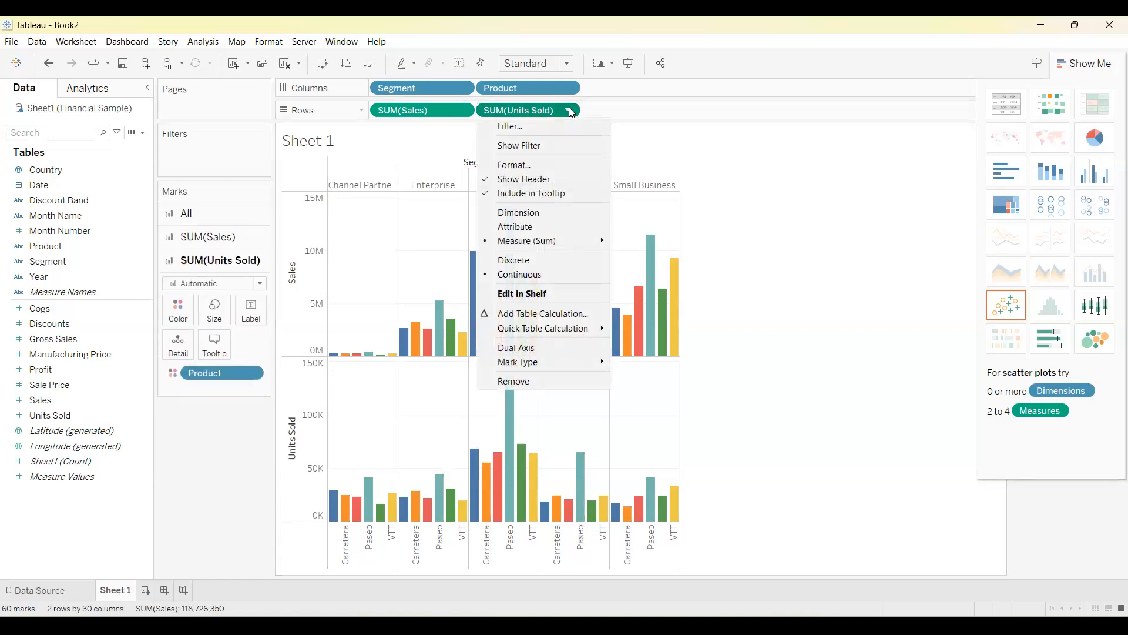
left_click(521, 380)
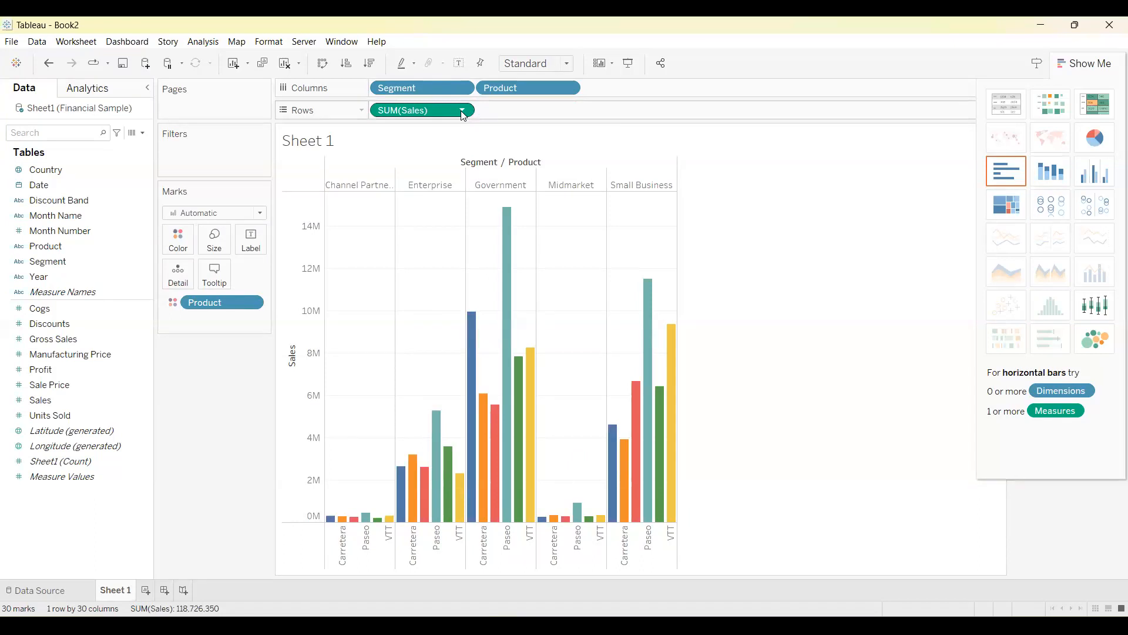
Remove the Segment dimension from the columns of the sales chart.
left_click(463, 88)
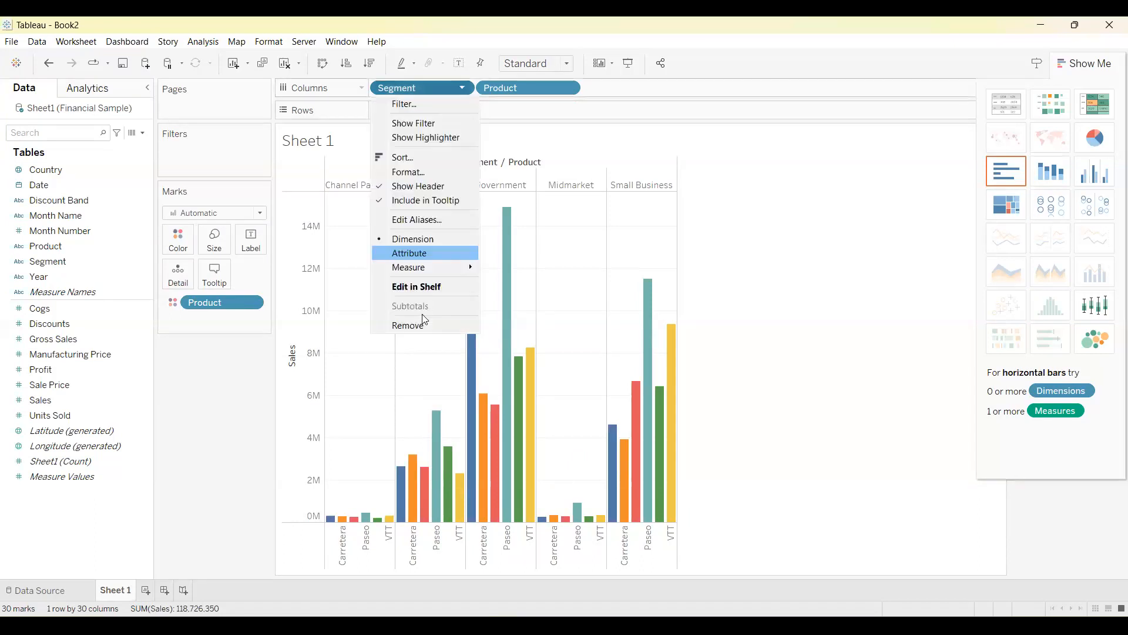
left_click(424, 325)
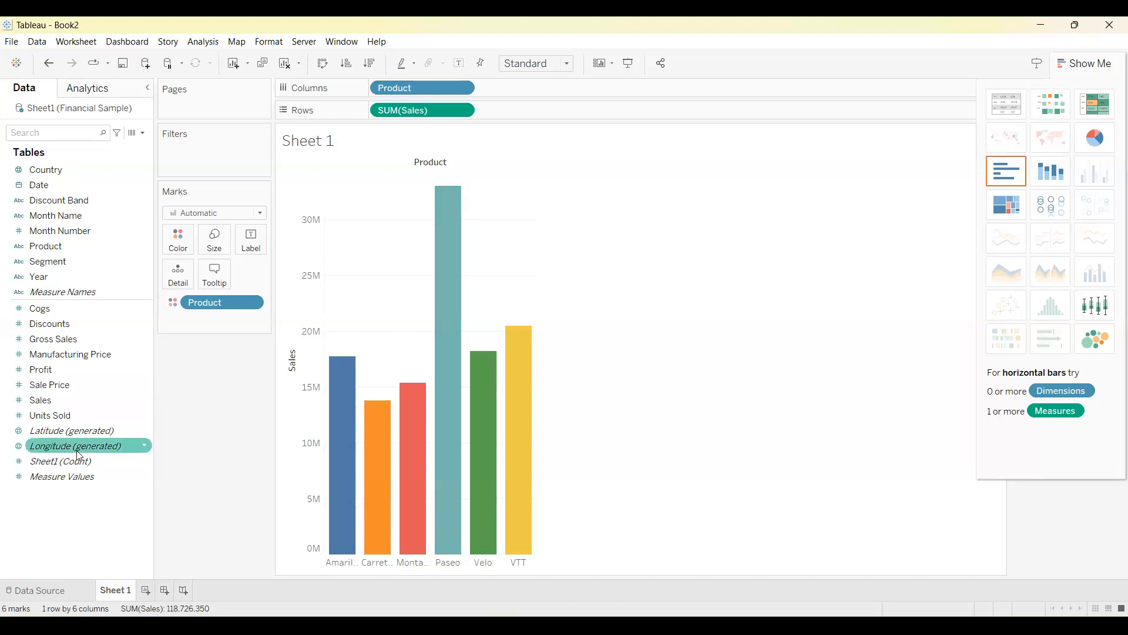
Try adding Discounts as a second row measure to the product sales chart and remove it again.
double_click(49, 324)
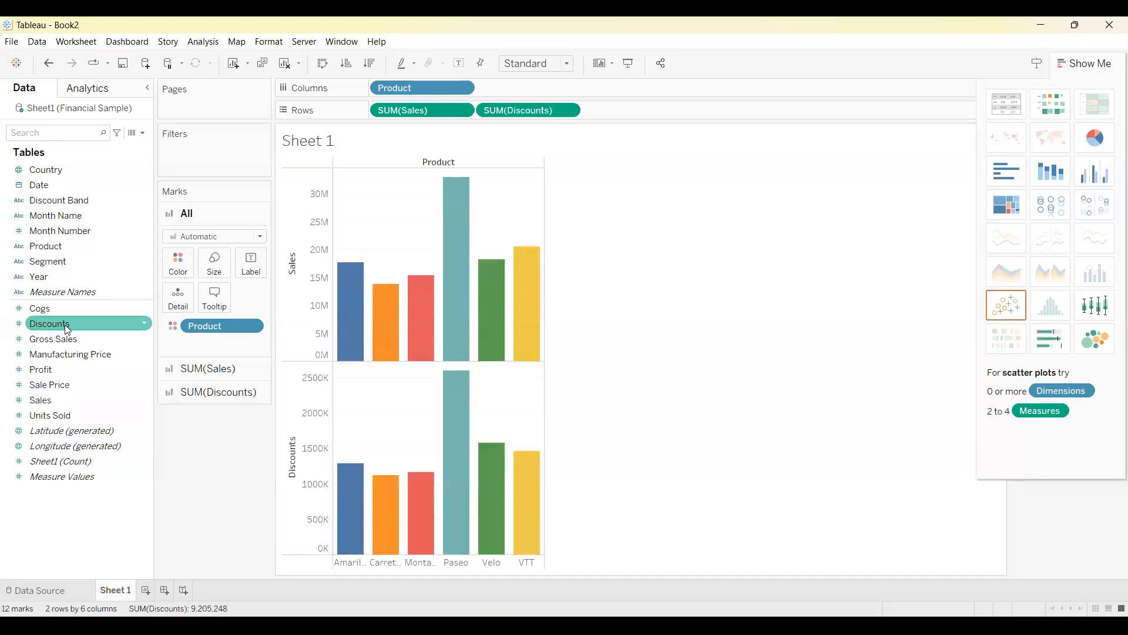
left_click(568, 113)
left_click(568, 112)
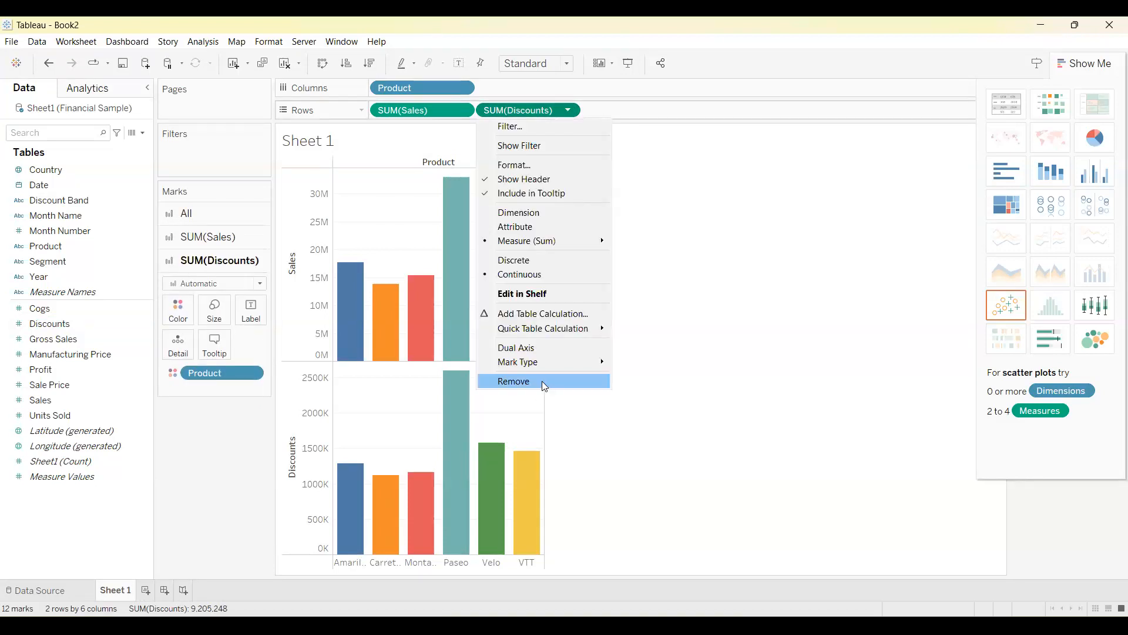
left_click(542, 380)
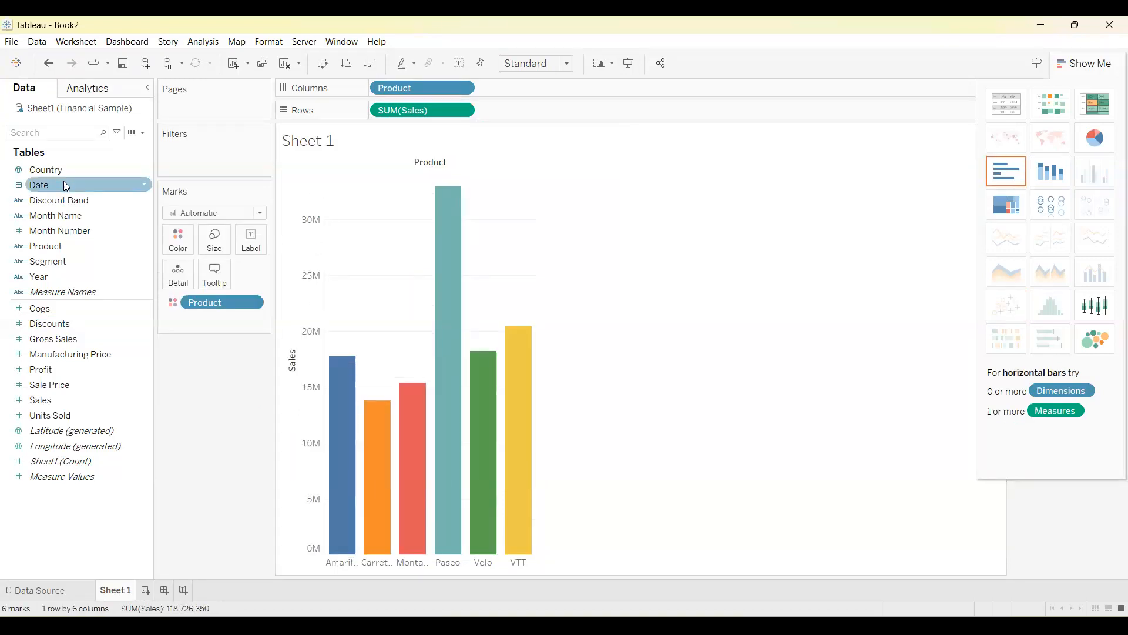
Try breaking the product sales down by the year of Date and remove that field from the columns again.
double_click(65, 185)
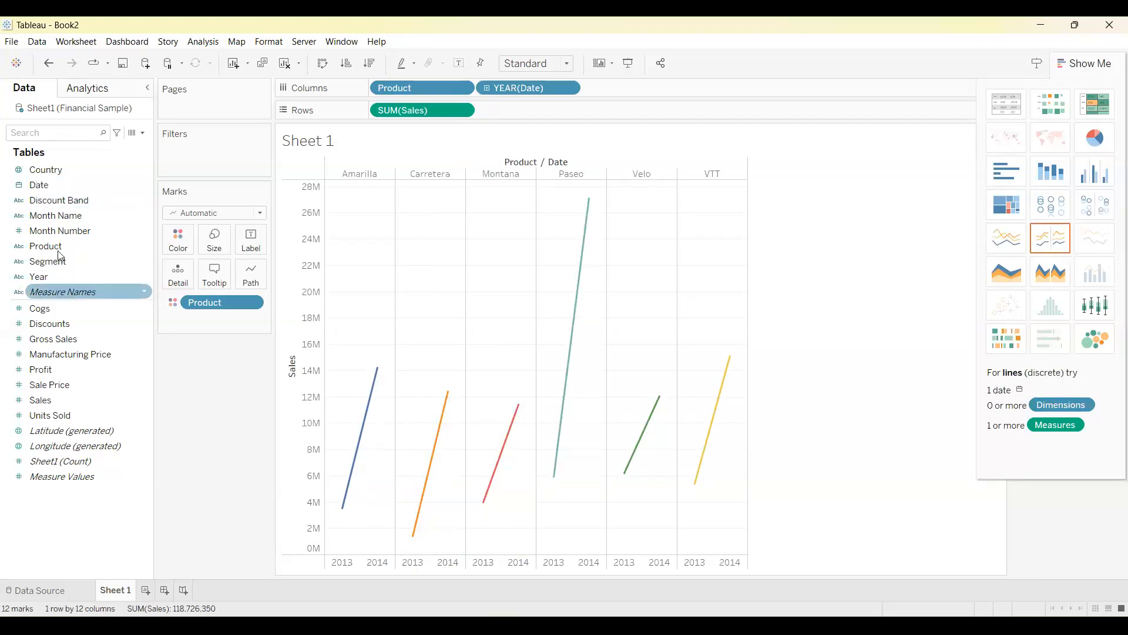
left_click(568, 89)
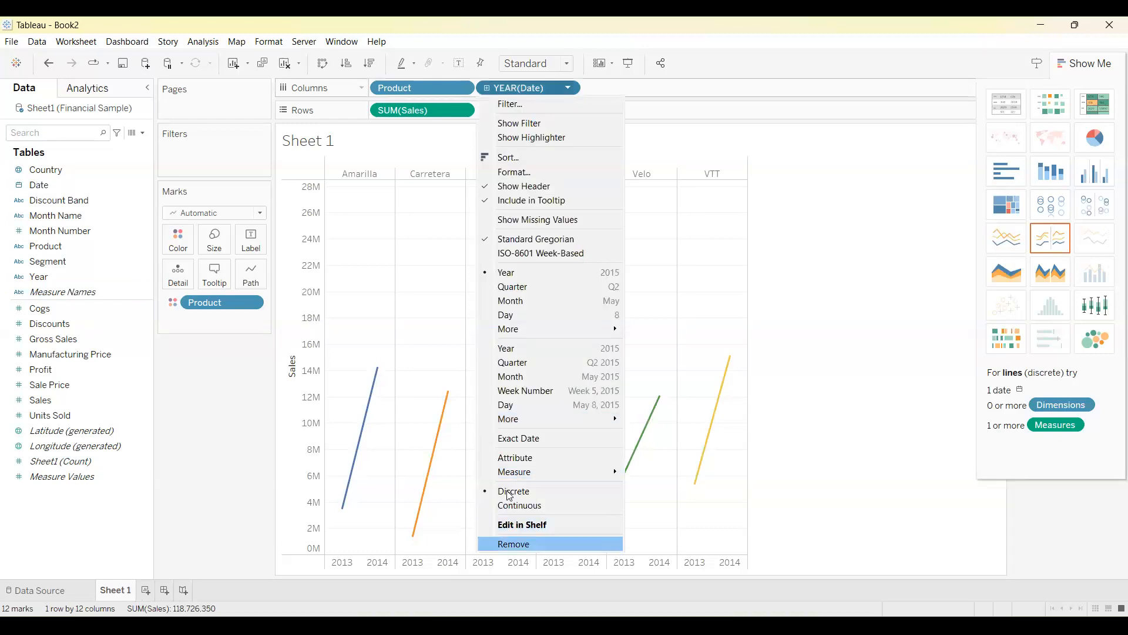
left_click(513, 544)
Add the Year field to the columns to split each product's sales by year.
double_click(72, 276)
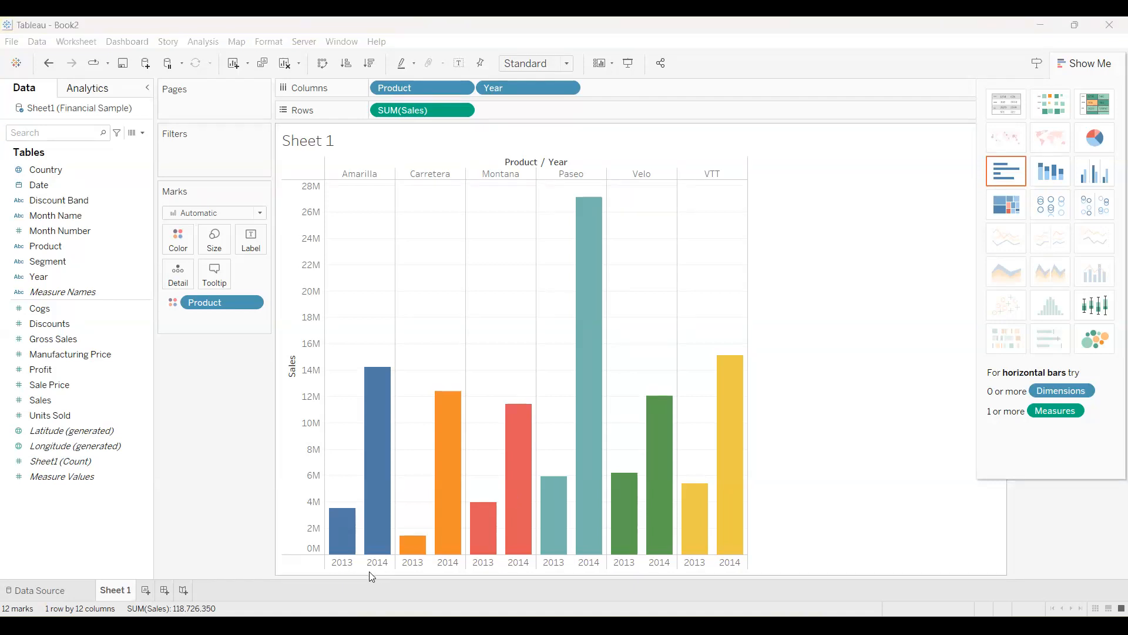
mouse_move(388, 370)
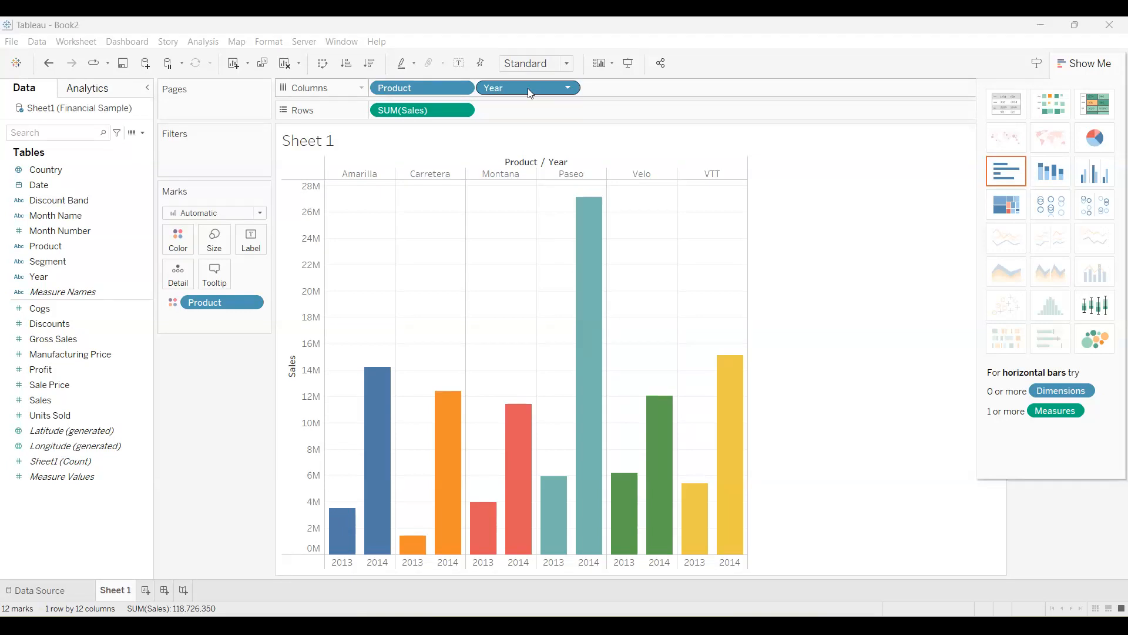
left_click(569, 90)
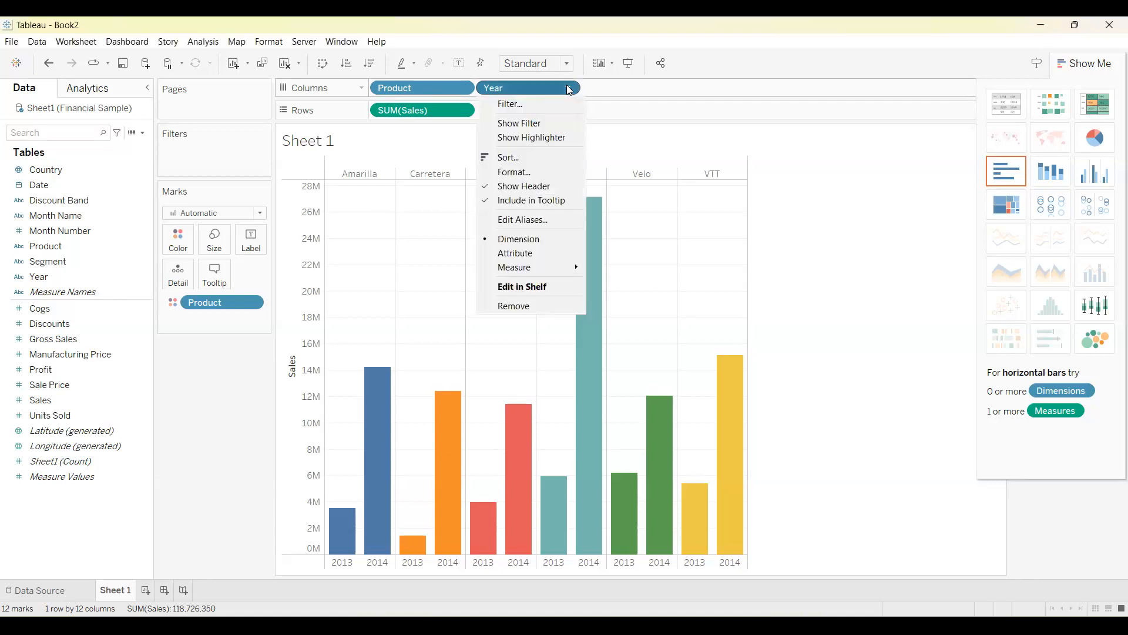
left_click(481, 85)
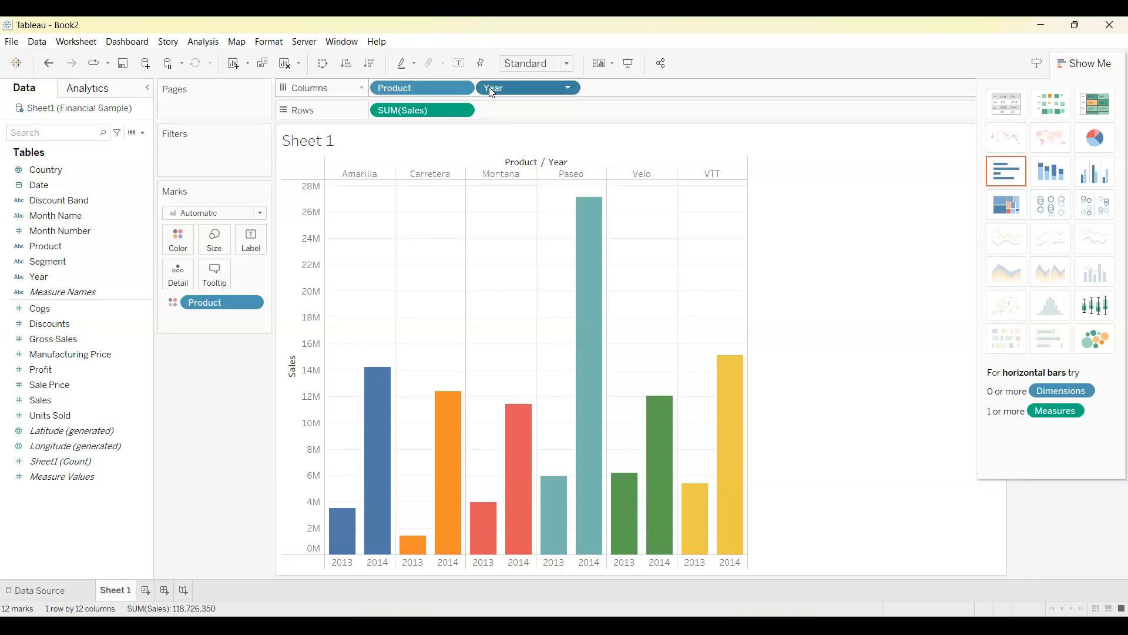
left_click(568, 89)
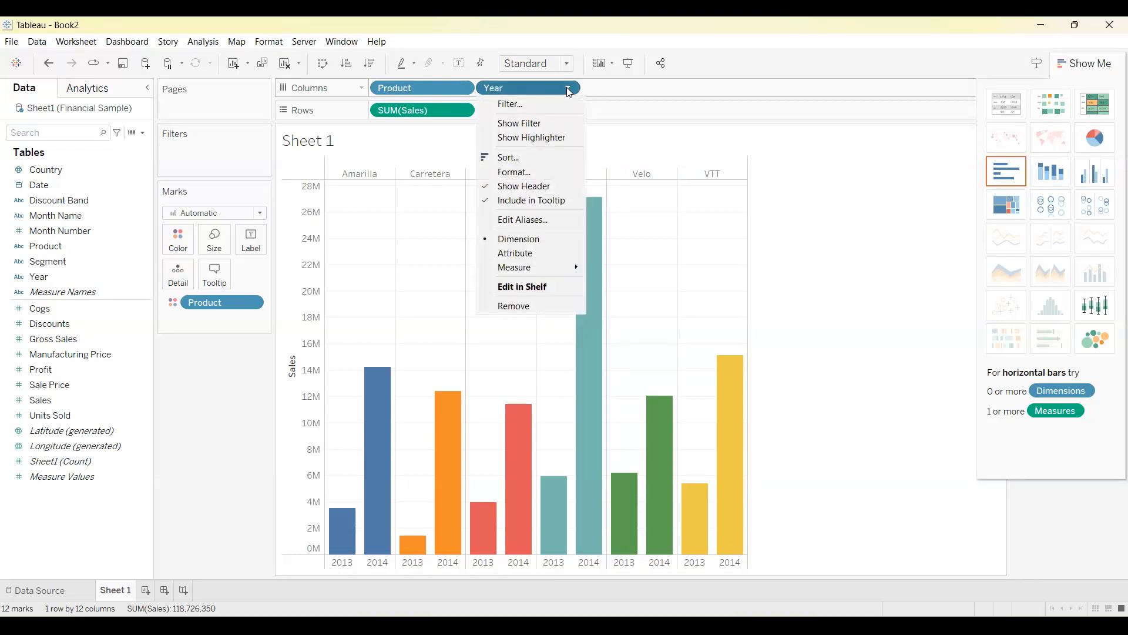
left_click(40, 187)
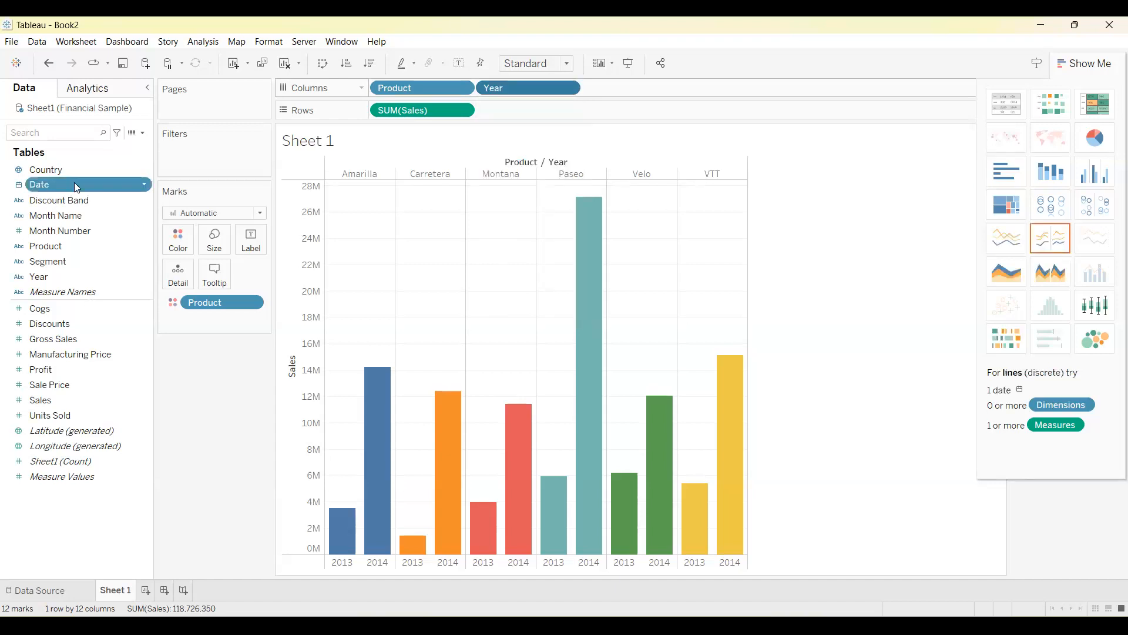
Add Date to the columns after Year and drill it down through quarter and month to day.
double_click(74, 183)
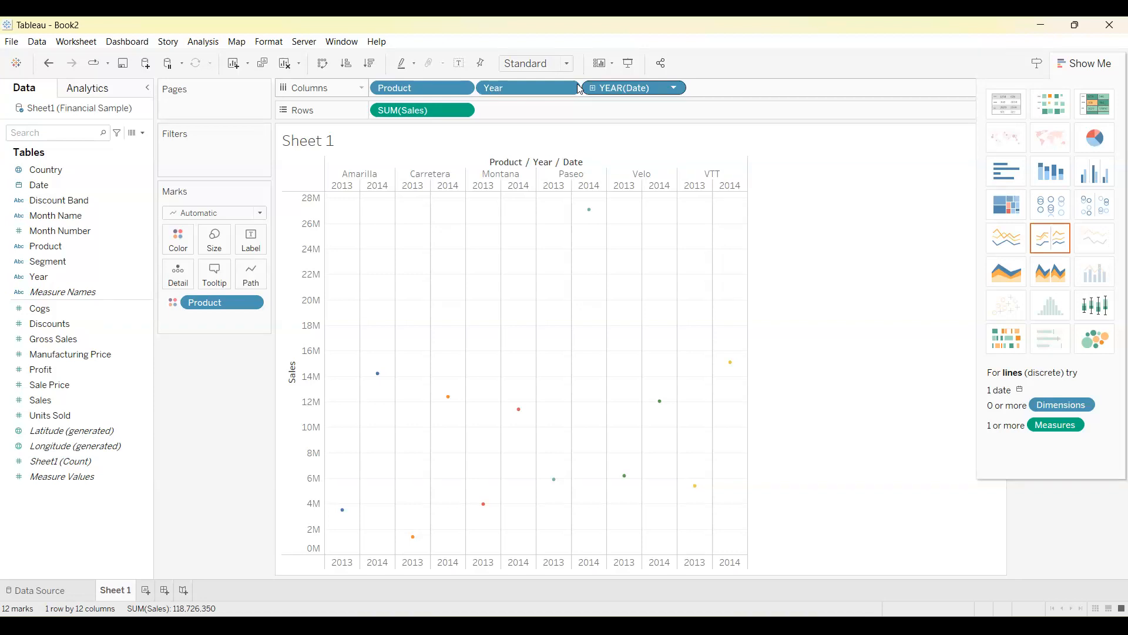
left_click(593, 88)
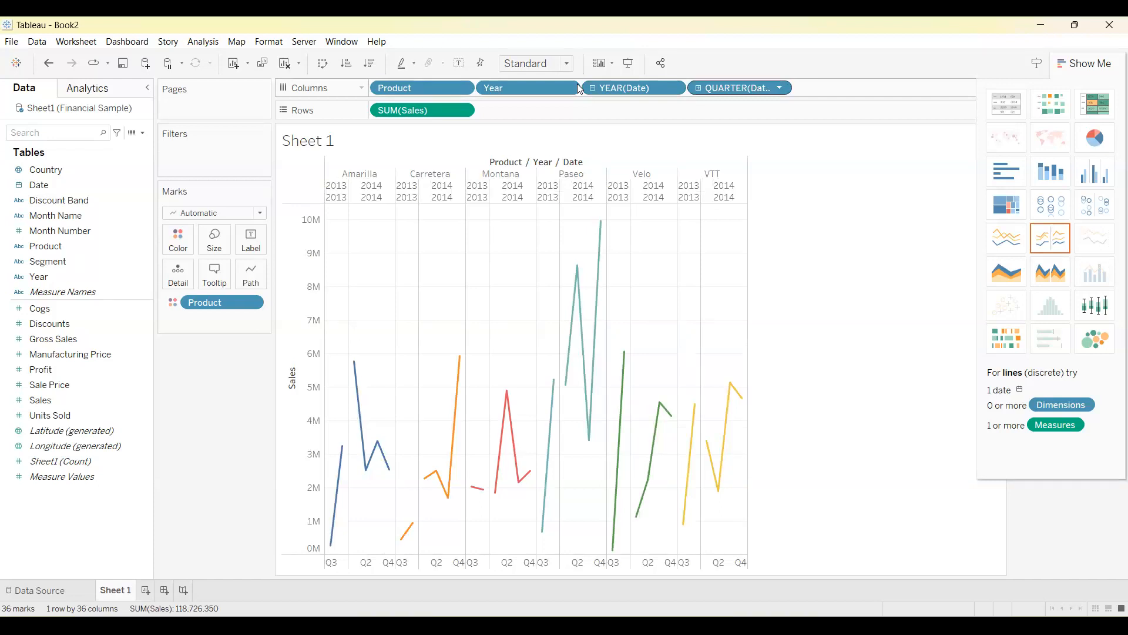
left_click(698, 87)
left_click(804, 87)
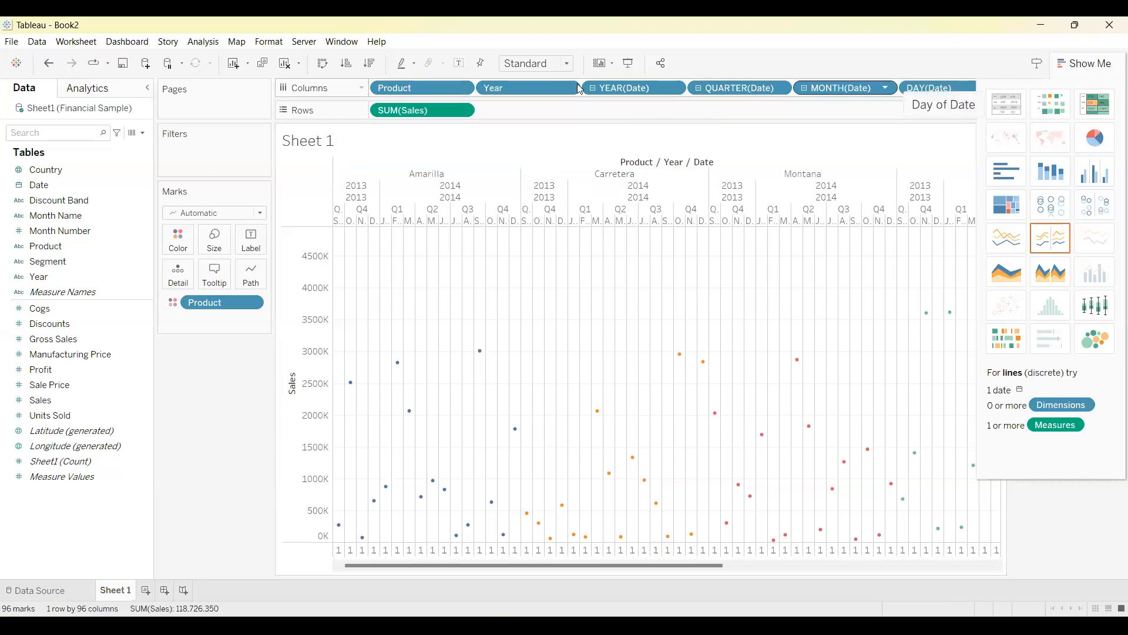
Roll the Date hierarchy back up to quarters and switch the sales chart to an area chart coloured by Product.
left_click(804, 88)
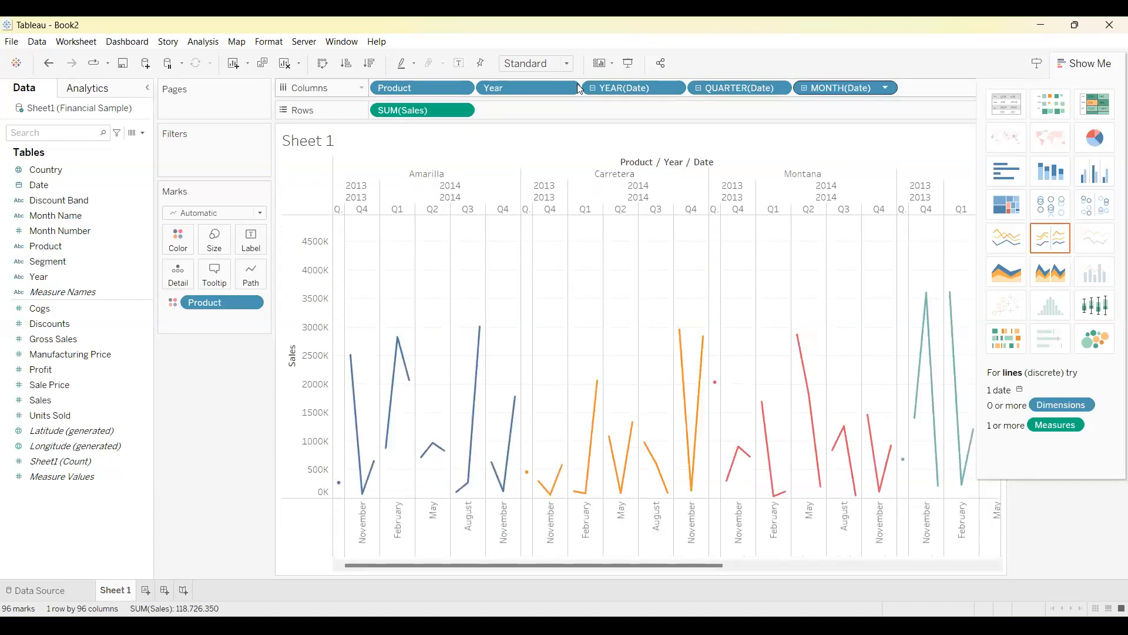
left_click(804, 88)
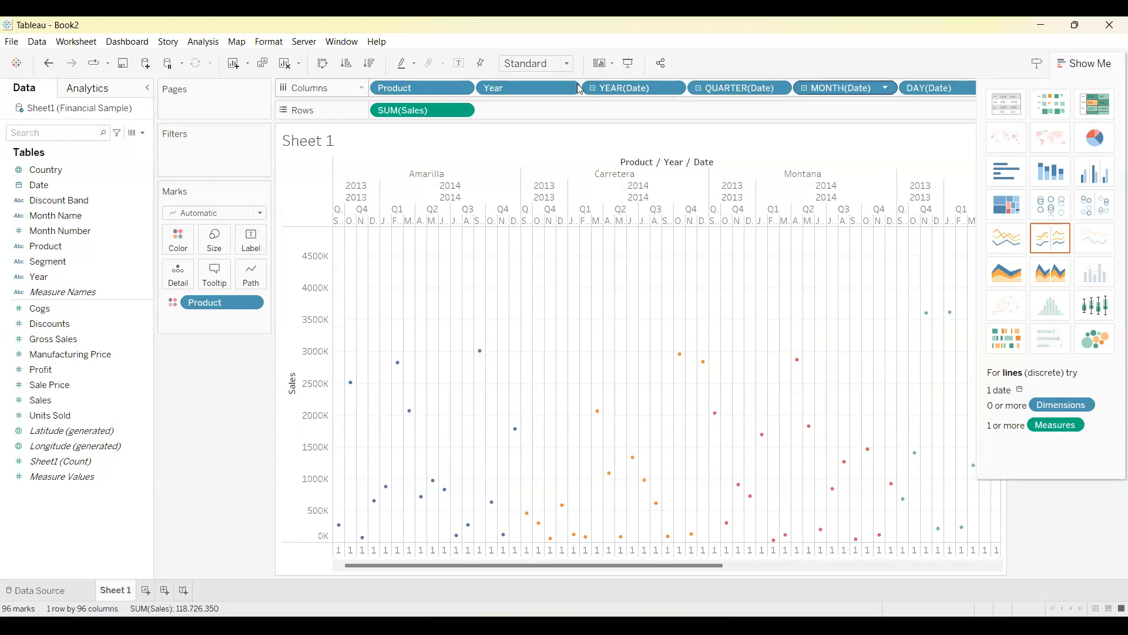
left_click(804, 88)
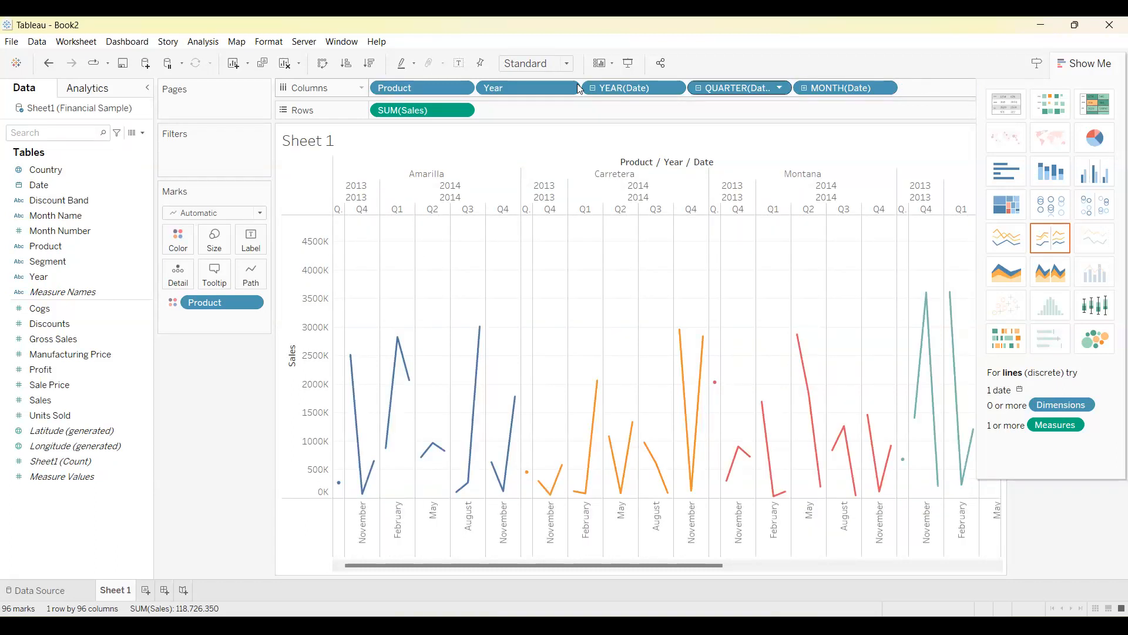
left_click(698, 88)
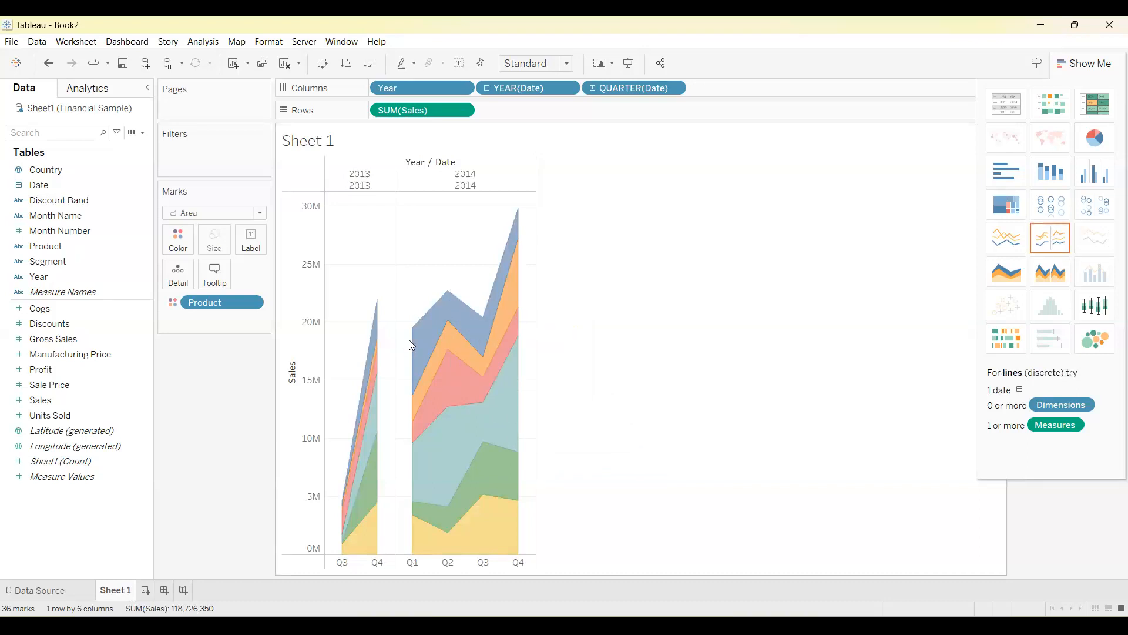
mouse_move(423, 329)
Remove the year and quarter levels of Date from the columns, leaving only Year.
left_click(569, 88)
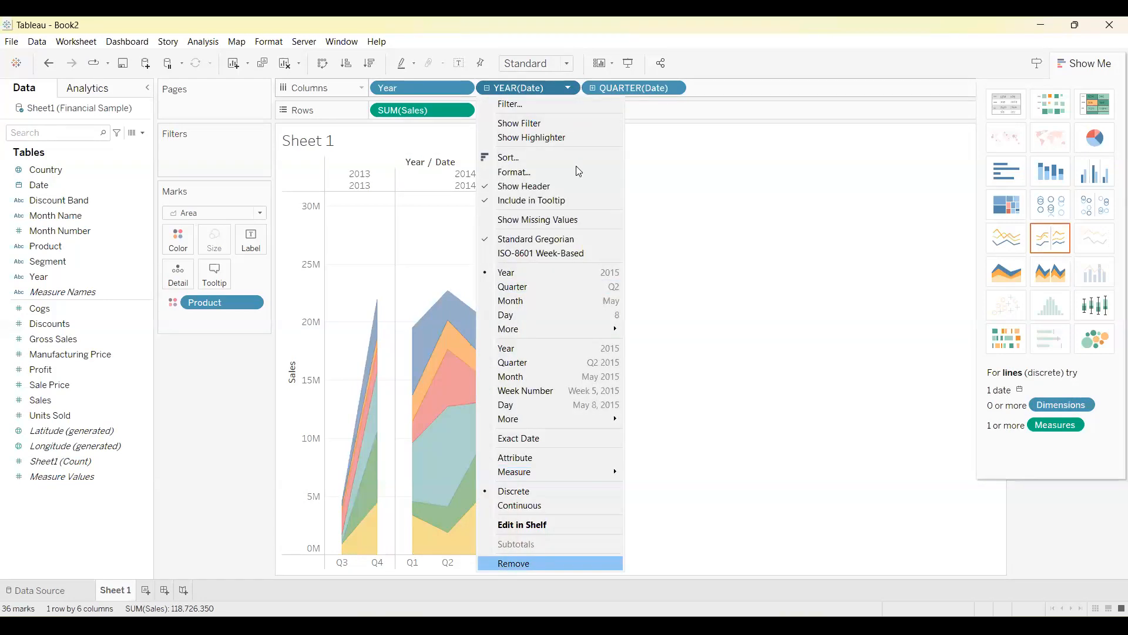
left_click(507, 563)
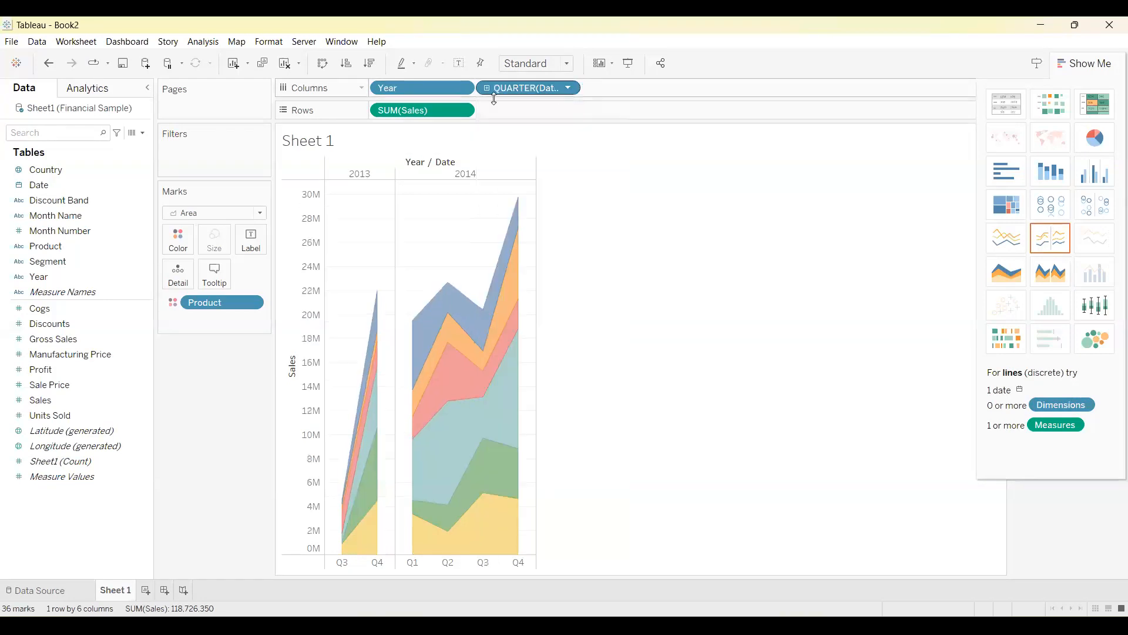
left_click(569, 89)
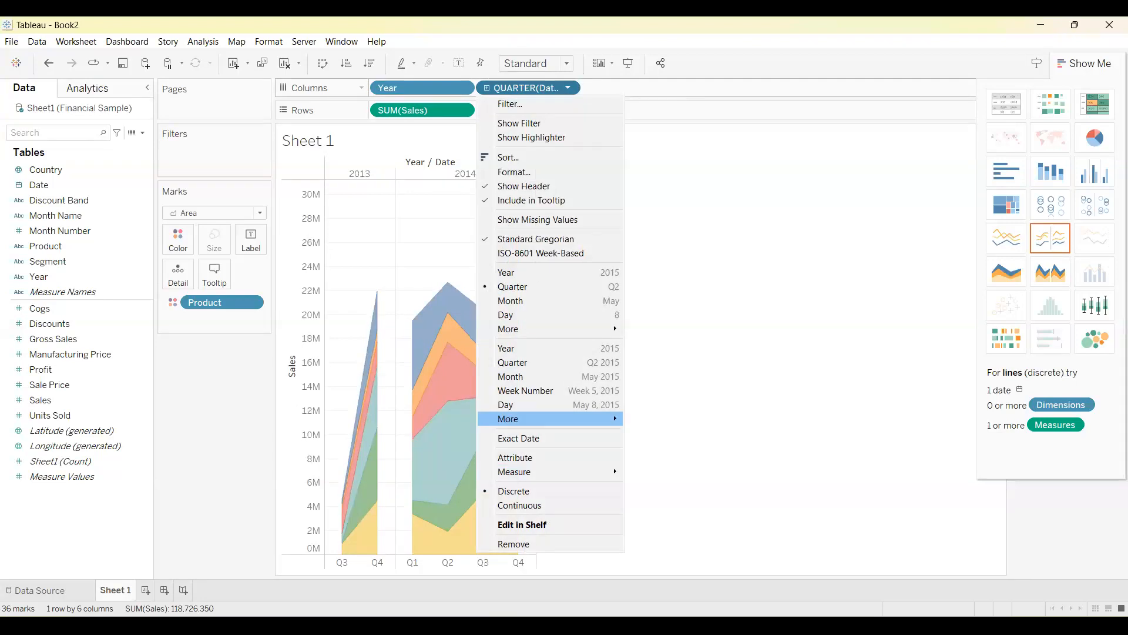
left_click(514, 544)
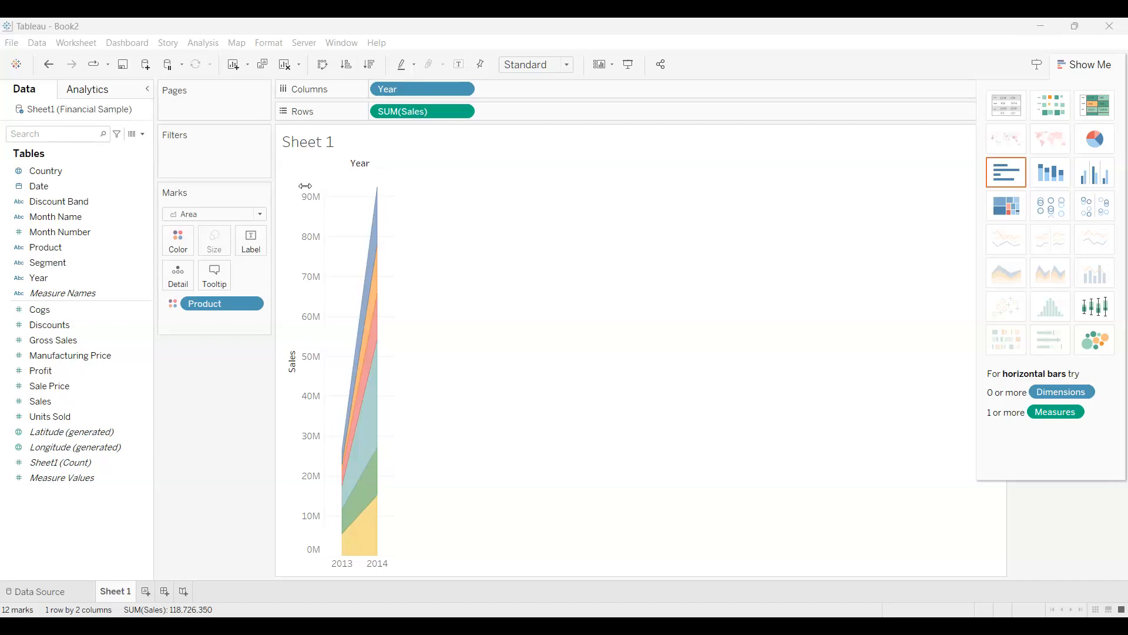
left_click(11, 42)
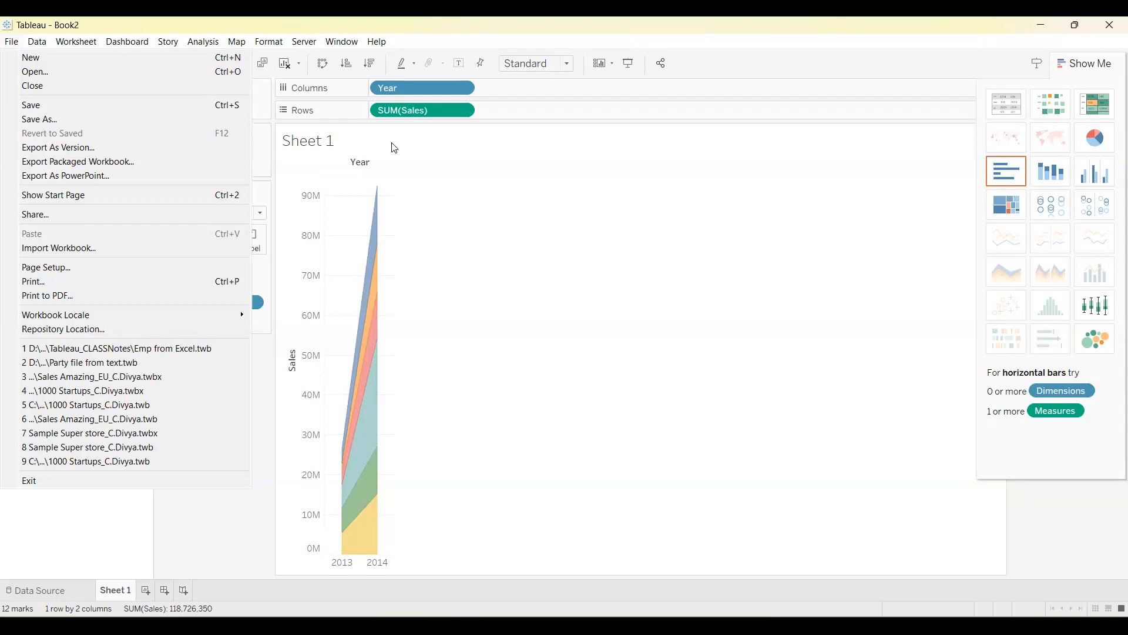
left_click(542, 587)
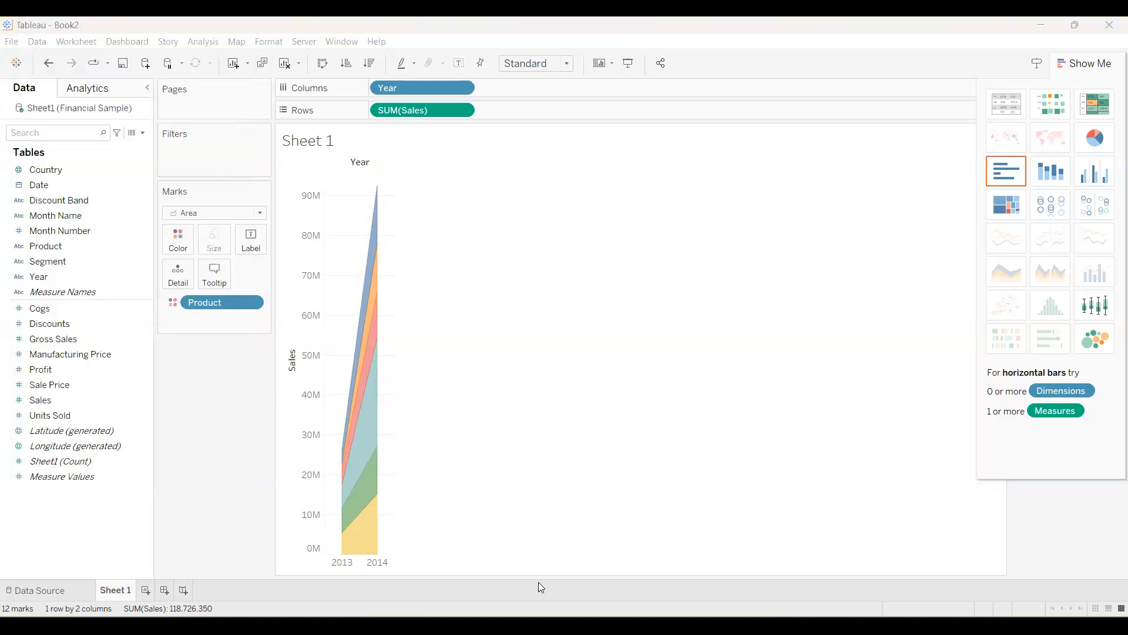
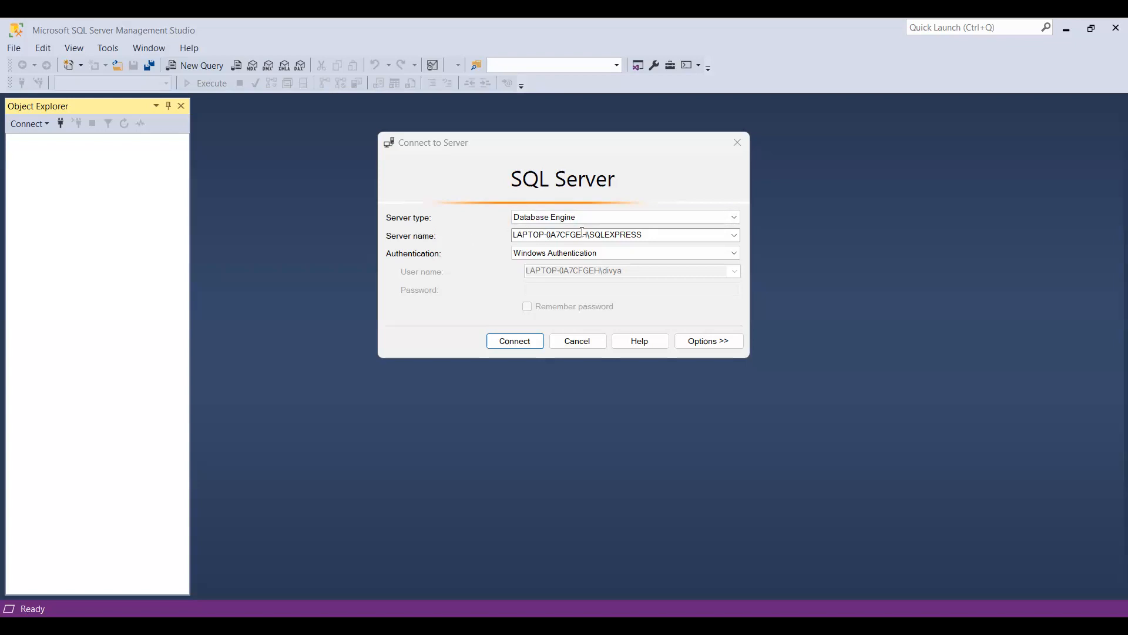
Connect to the SQLEXPRESS database engine with Windows Authentication, expand its Databases folder and open a new query.
left_click(517, 342)
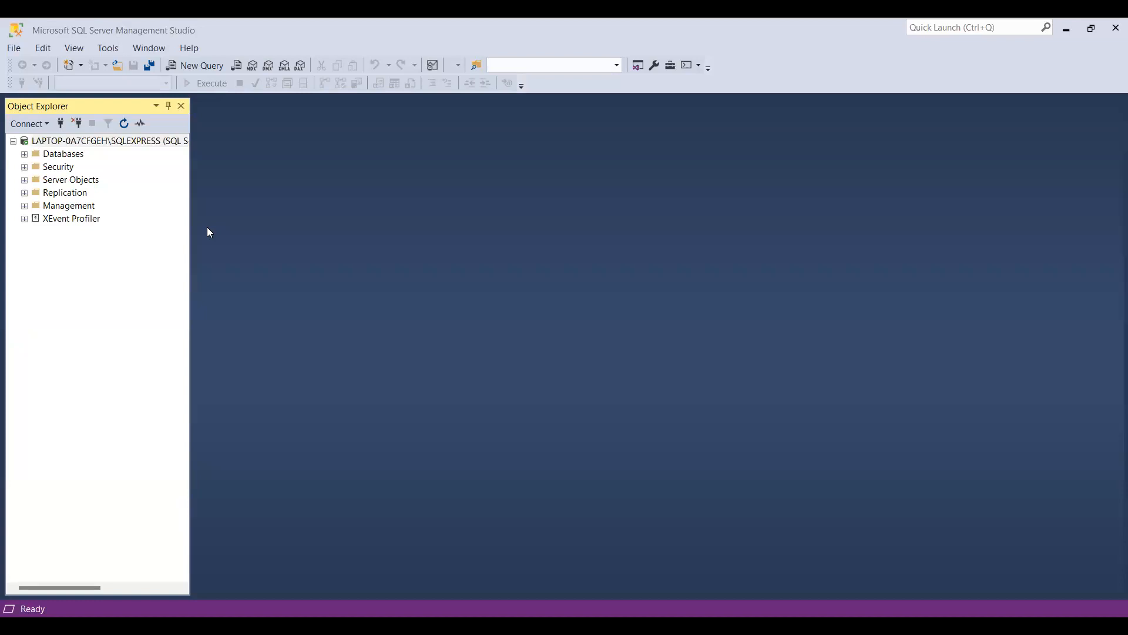
left_click(25, 155)
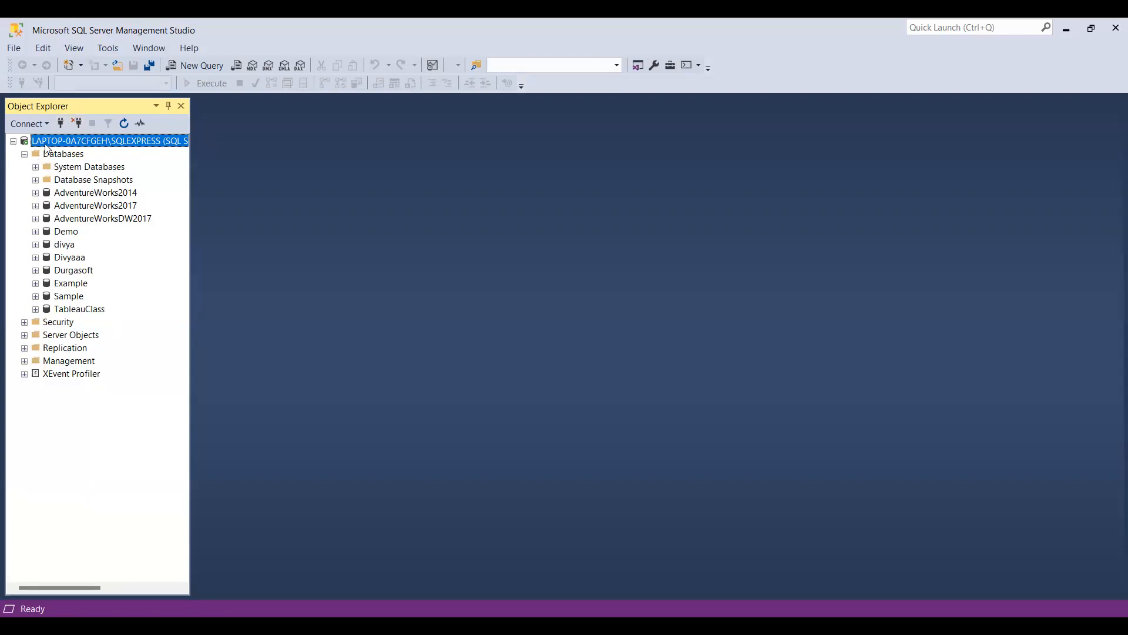
left_click(187, 66)
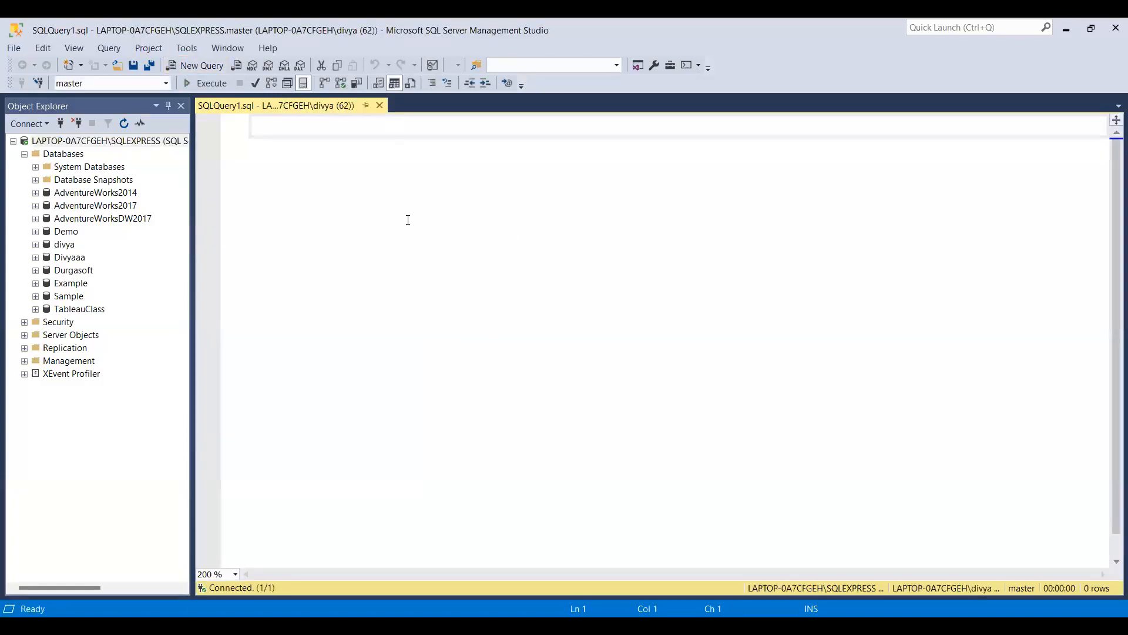
Write and execute a create database statement using a first name as the database name, and refresh the server's database list.
type("create")
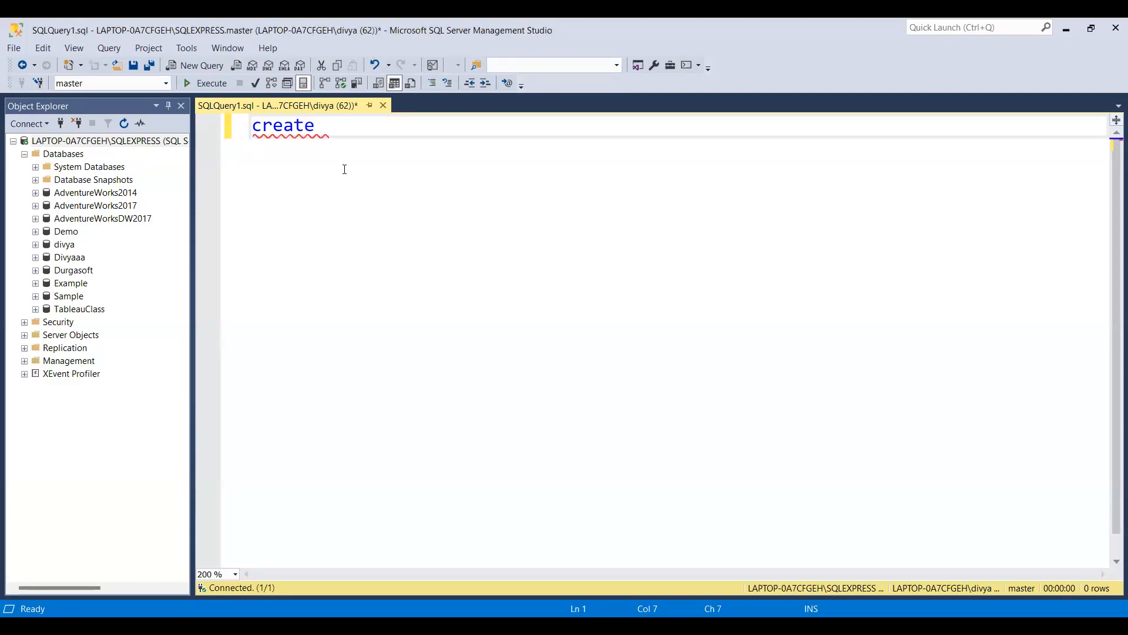
scroll(344, 170, "up", 5)
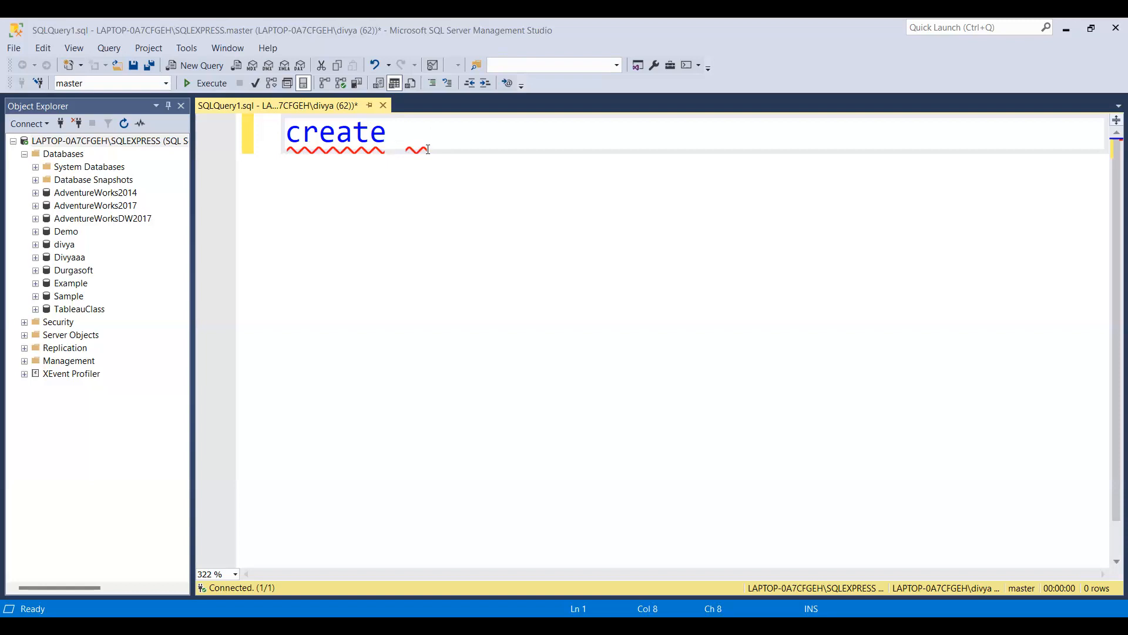
type("database")
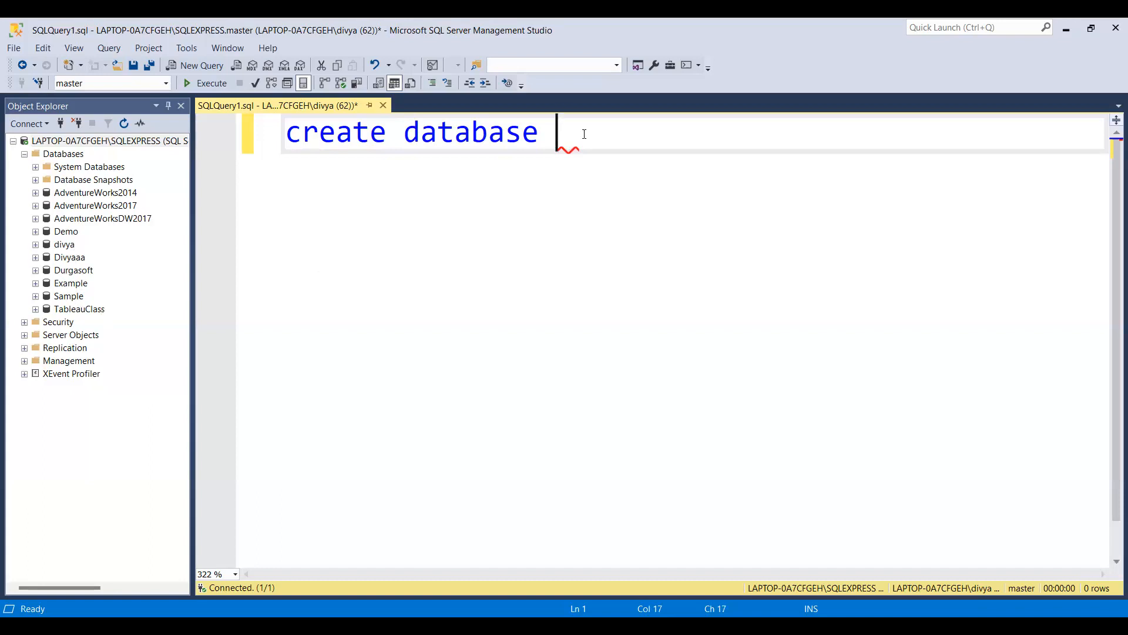
type("saritha")
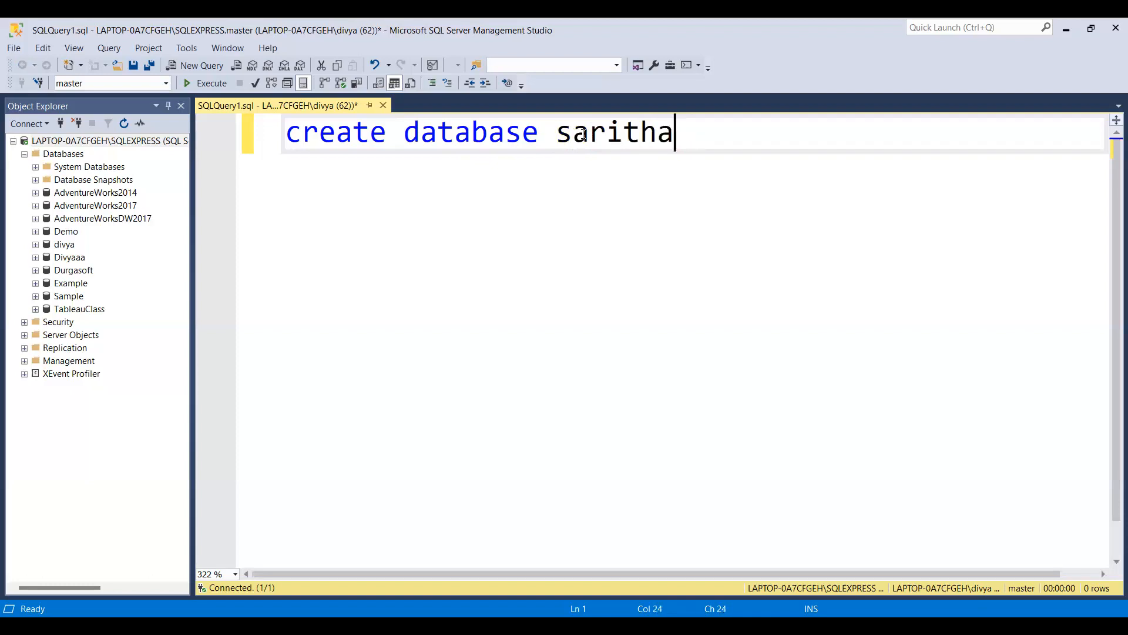
left_click_drag(675, 134, 454, 134)
key("End")
type(";")
left_click_drag(692, 141, 283, 154)
left_click(197, 82)
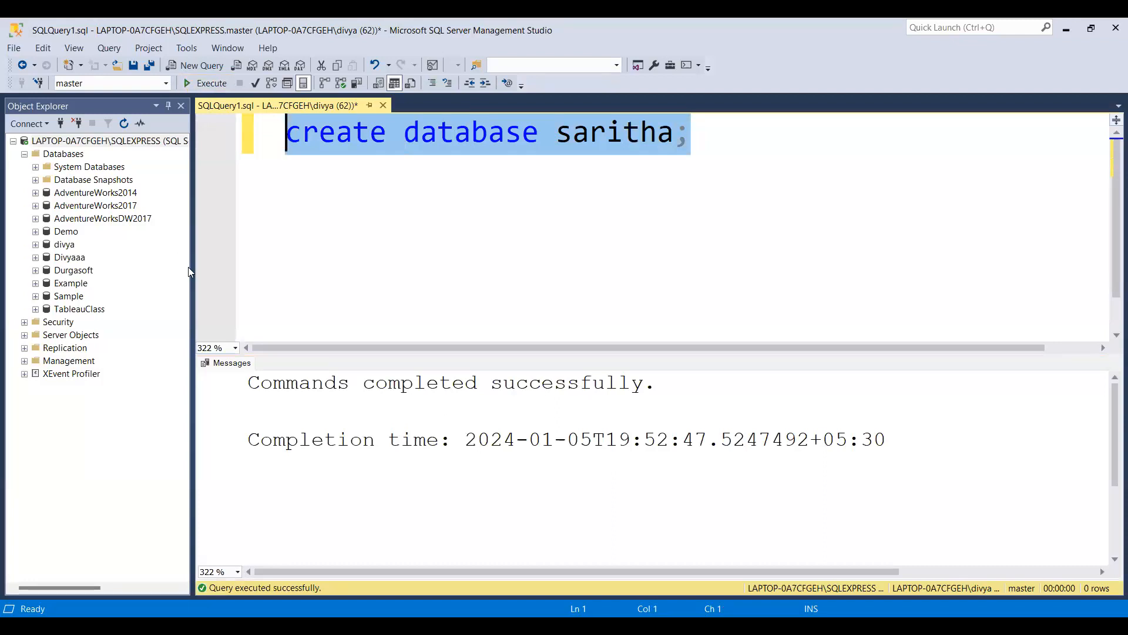
left_click(122, 123)
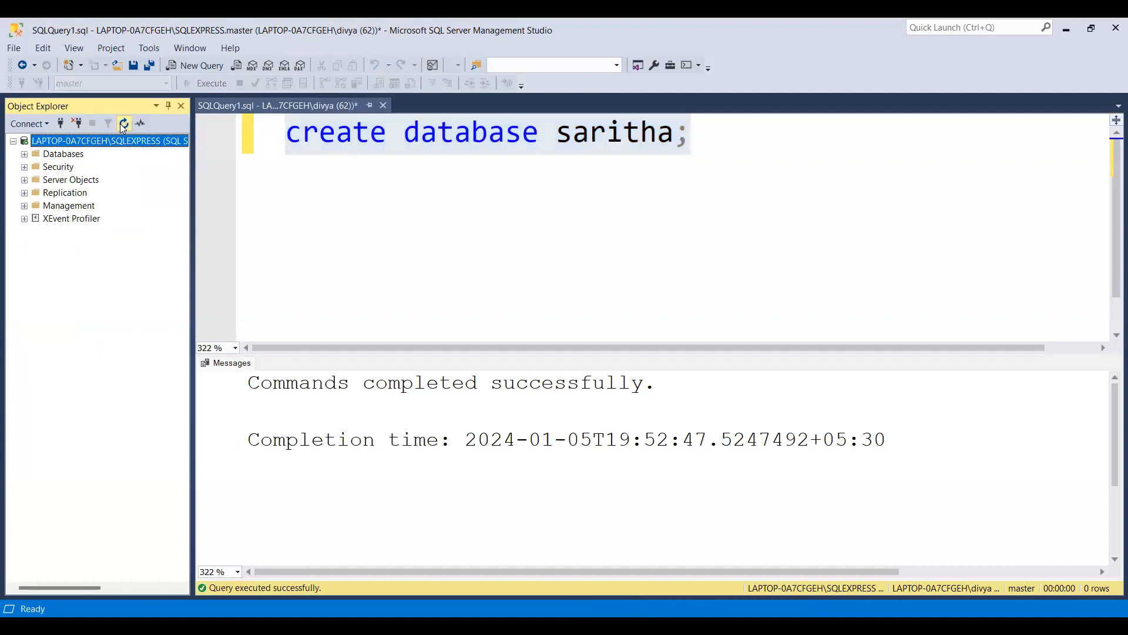
left_click(25, 155)
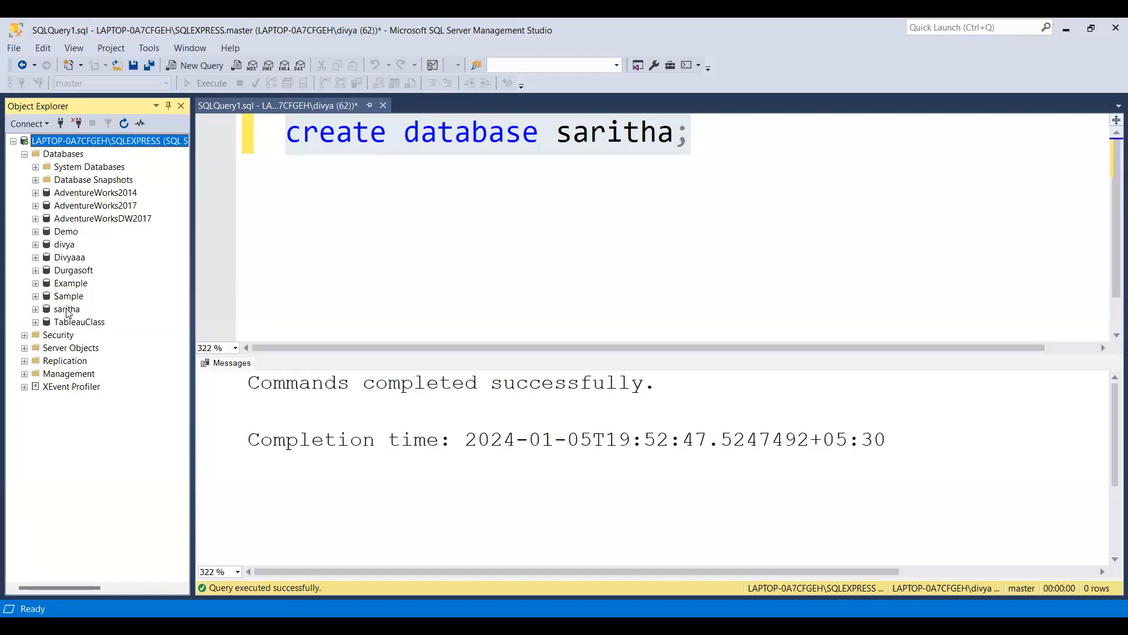
left_click(299, 188)
key("End")
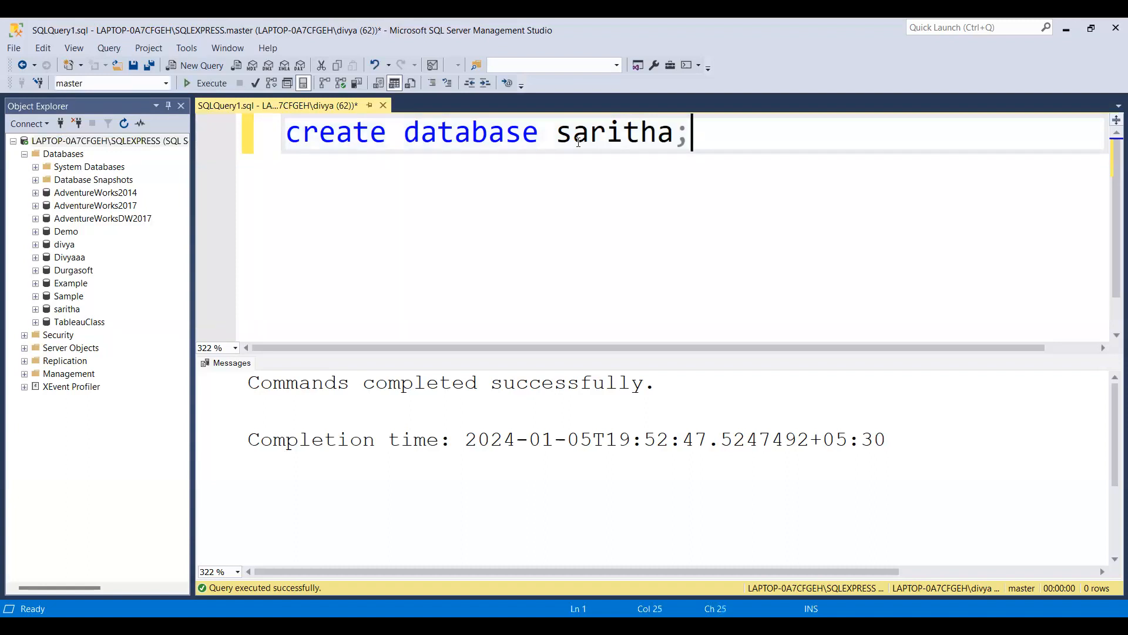
key("Return")
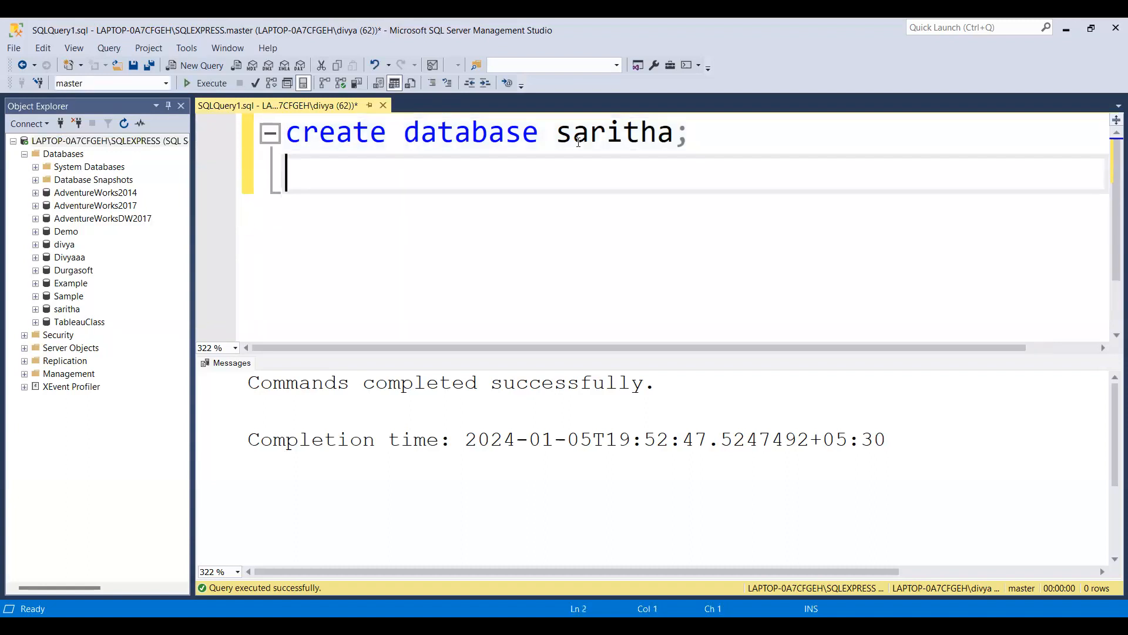
key("Return")
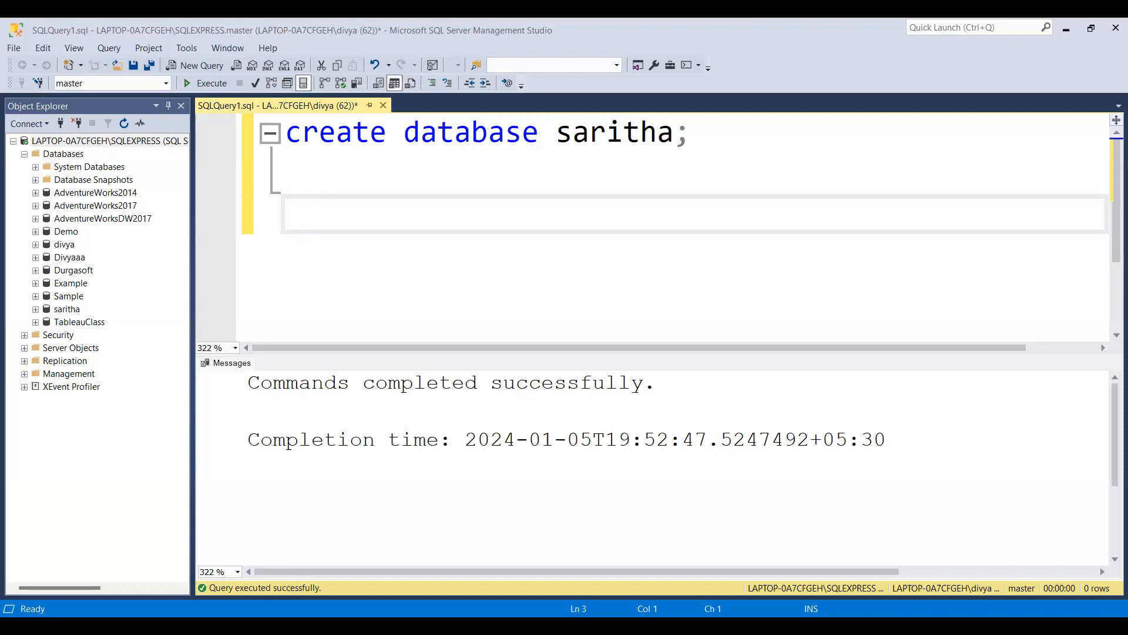
left_click(337, 184)
key("Return")
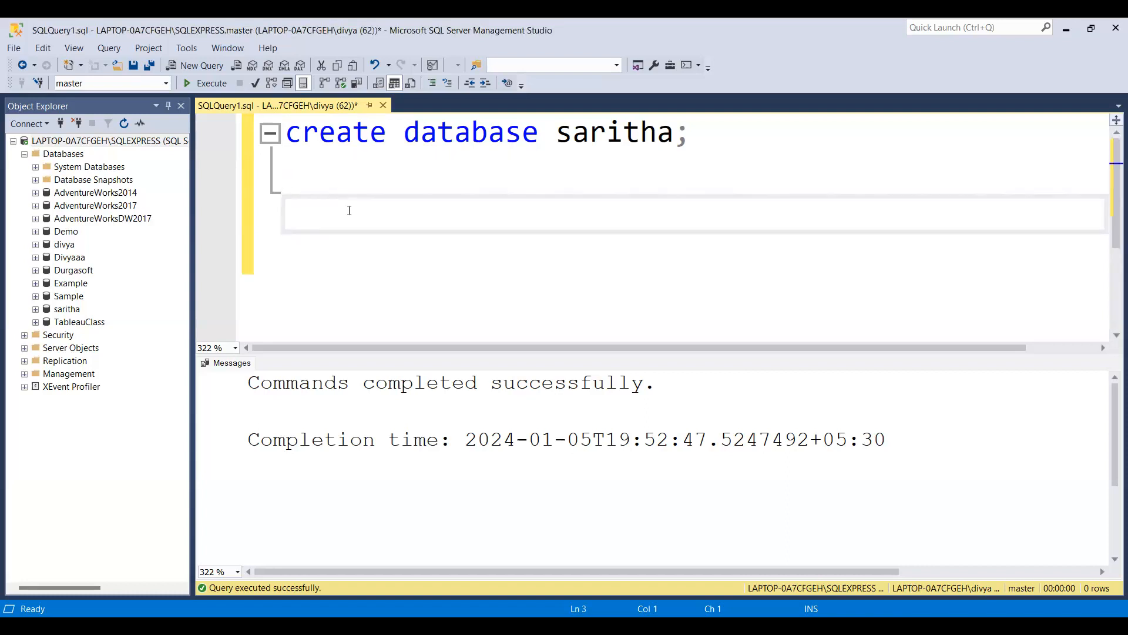
key("ctrl+v")
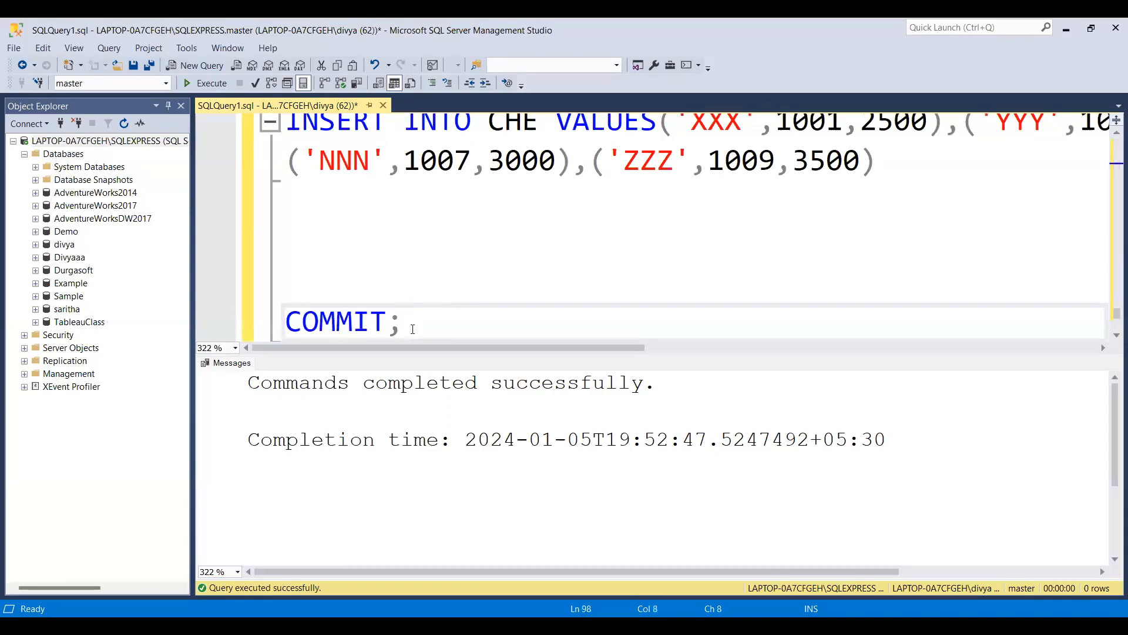
key("ctrl+a")
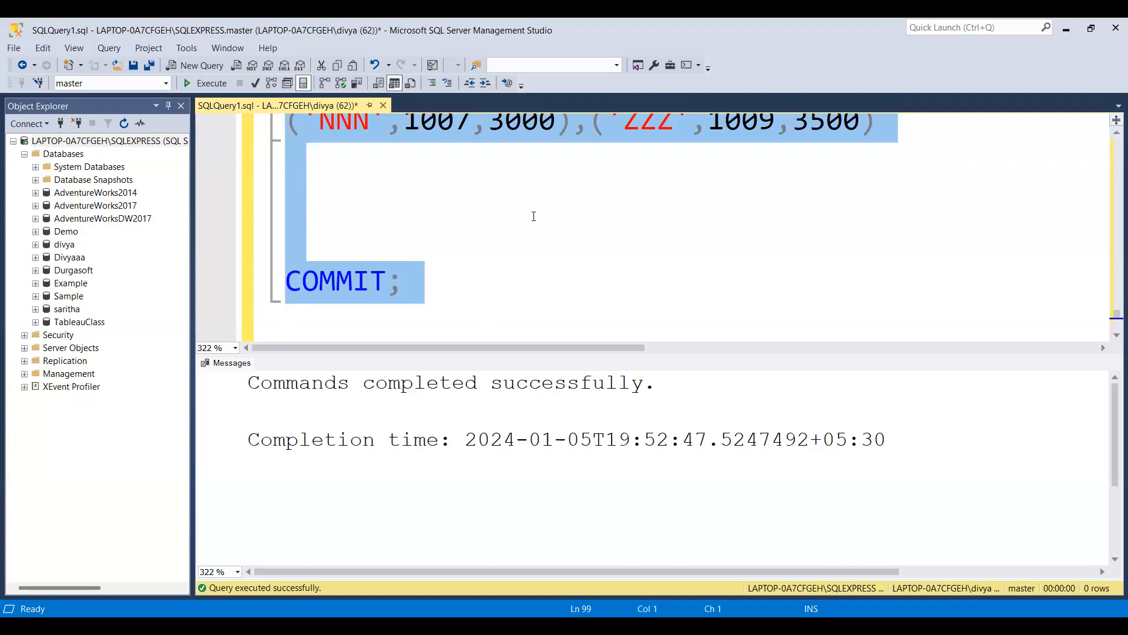
key("ctrl+z")
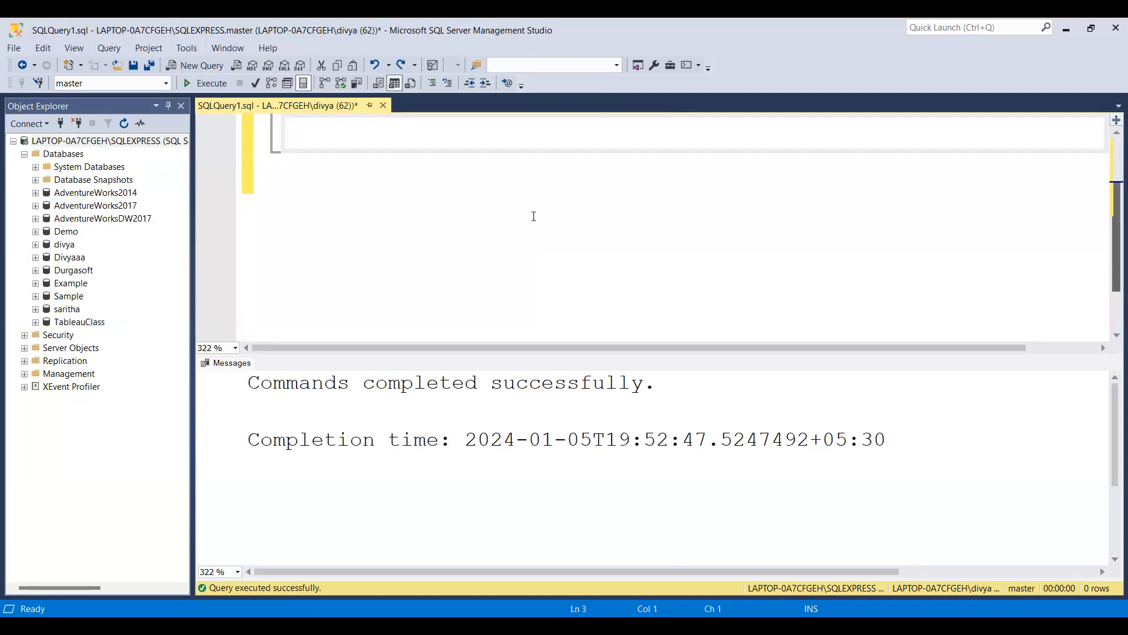
scroll(533, 216, "up", 2)
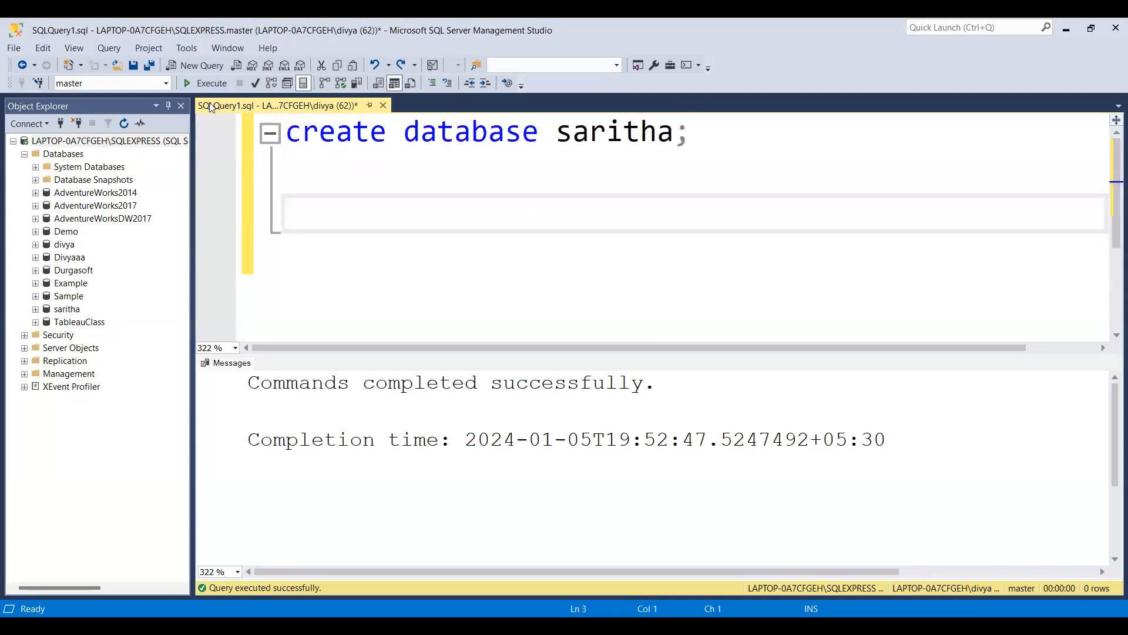
Open a second query, paste the copied table-creation and insert script into it, and execute the whole script.
left_click(198, 67)
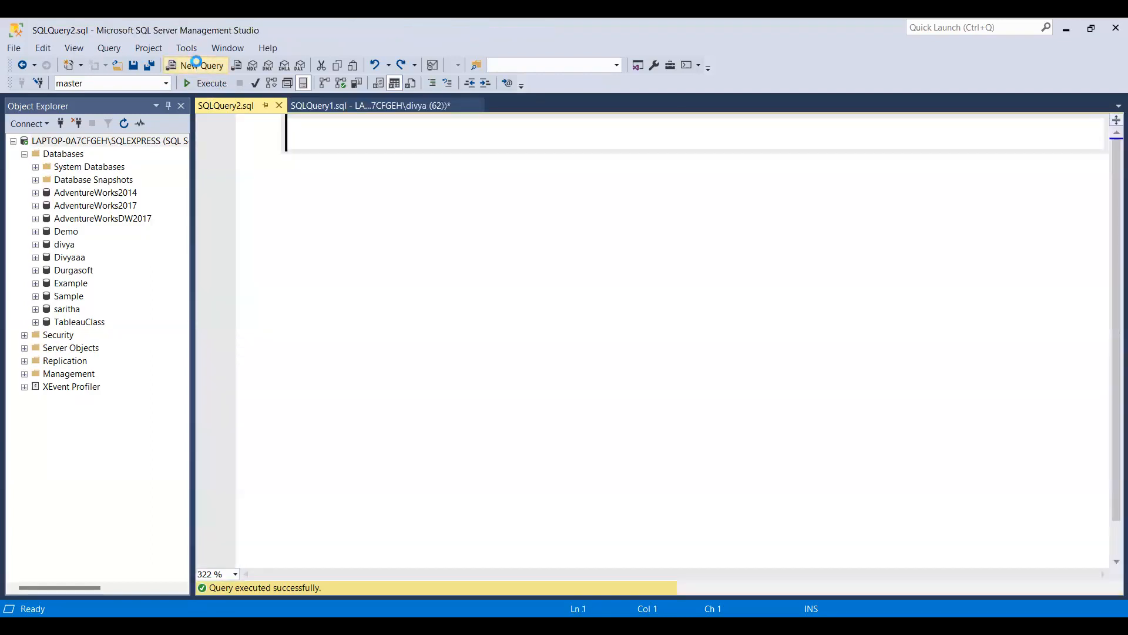
left_click(63, 312)
left_click(393, 227)
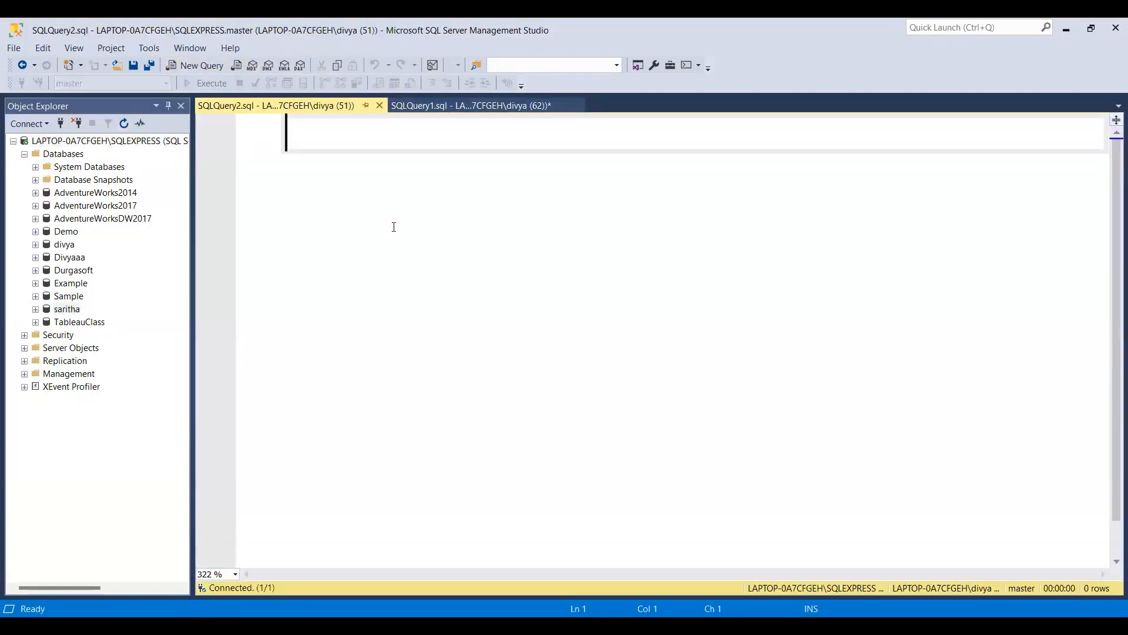
key("ctrl+v")
key("ctrl+a")
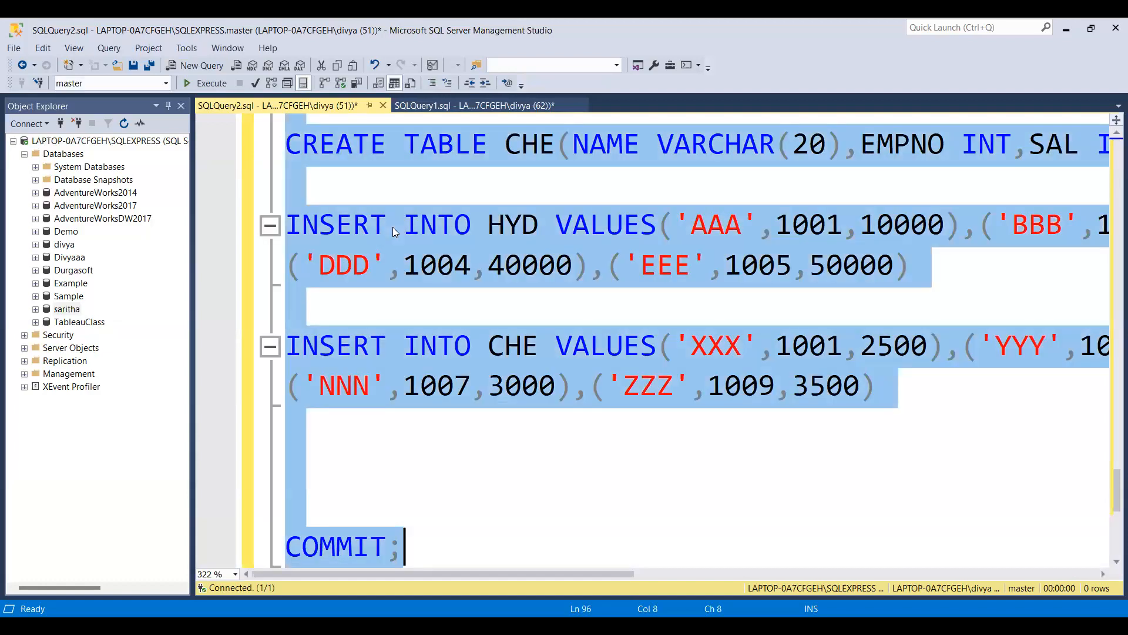
left_click(201, 83)
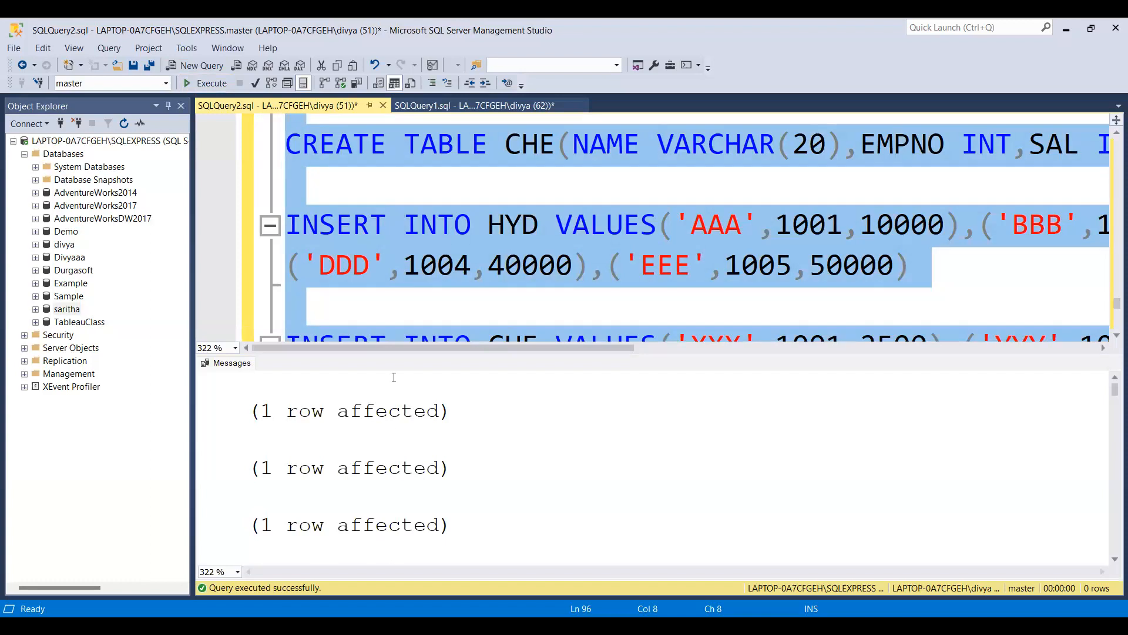
Examine the execution messages and the script's create and insert statements for the EMP, DEPT, SALGRADE and CUSTOMER tables.
left_click(581, 409)
scroll(581, 409, "down", 15)
left_click_drag(1112, 546, 1113, 464)
left_click(640, 334)
key("Up")
key("Up")
key("Up")
key("Up")
key("Up")
key("Up")
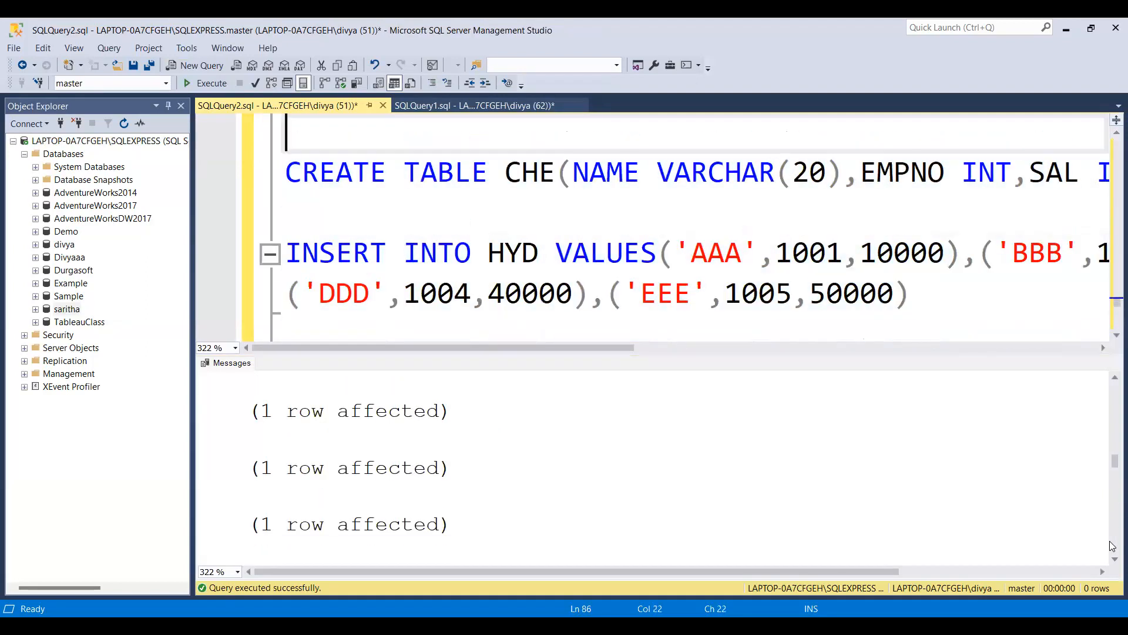
key("Up")
key("Up")
key("Up")
key("Up")
key("Up")
key("Up")
key("Up")
key("Up")
key("Up")
key("Up")
key("Up")
key("Up")
key("Up")
key("Up")
key("Up")
key("Up")
key("Up")
key("Up")
key("Up")
key("Up")
key("Up")
key("Up")
key("Up")
key("Up")
key("Up")
key("Up")
key("Up")
key("Up")
key("Up")
key("Up")
key("Up")
key("Up")
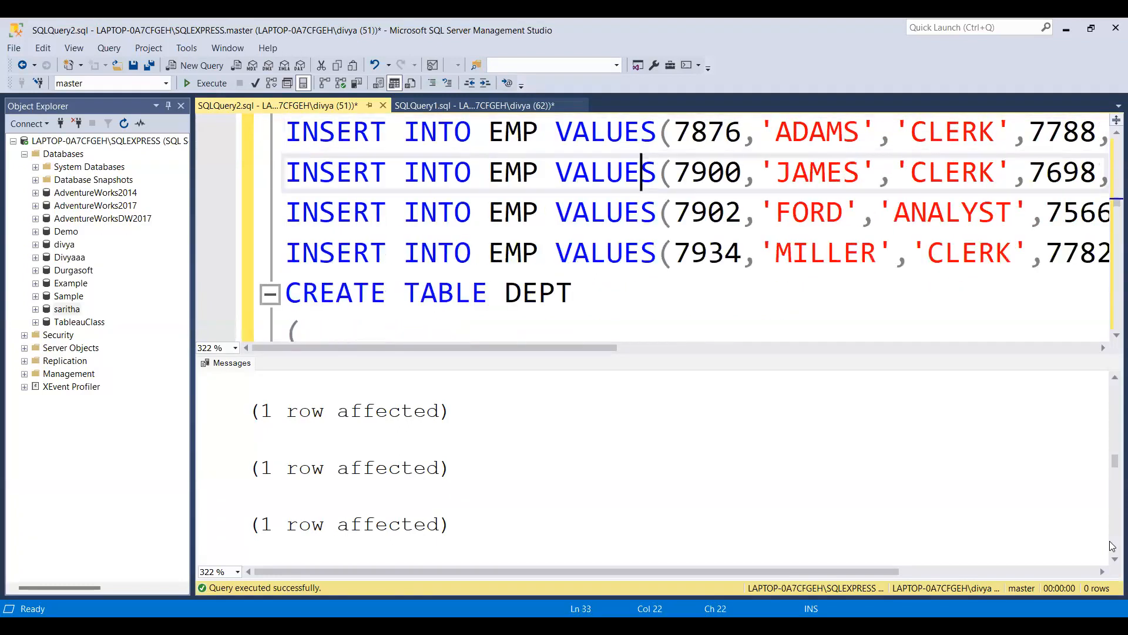
key("Down")
key("Down")
key("Down")
key("Down")
key("Down")
key("Down")
key("Down")
key("Down")
key("Down")
key("Down")
key("Down")
key("Down")
key("Down")
key("Down")
key("Down")
key("Down")
key("Down")
key("Down")
key("Down")
key("Down")
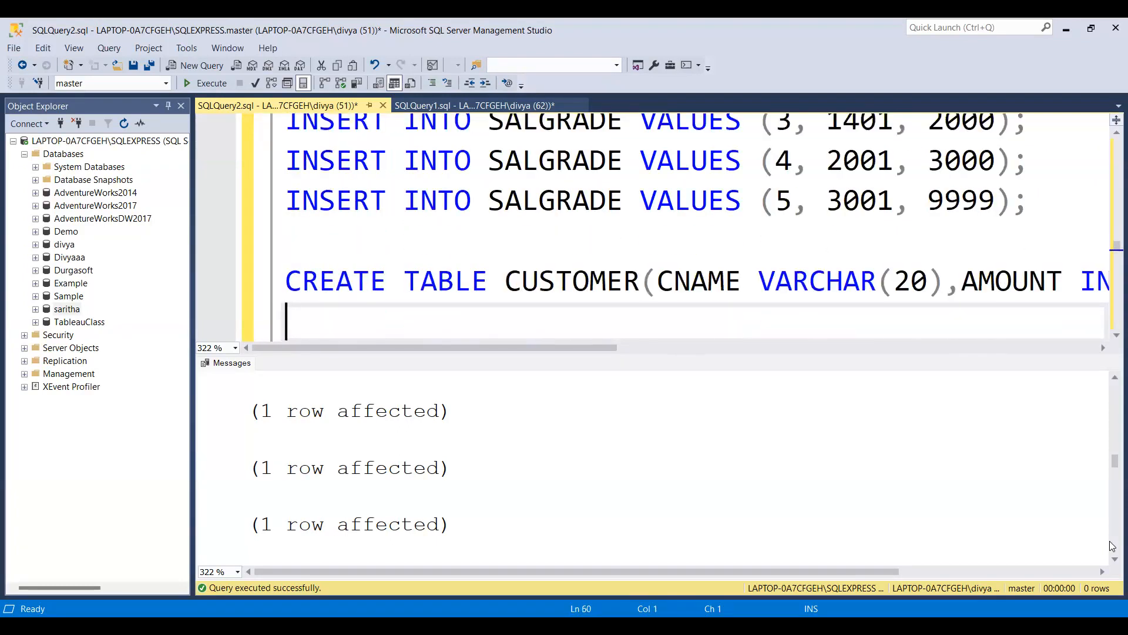
key("Down")
key("Down")
key("Down")
key("Down")
key("Down")
key("Down")
key("Down")
key("Down")
key("Down")
key("Down")
key("Down")
key("Down")
key("Down")
key("Down")
key("Down")
key("Down")
key("Down")
key("Down")
key("Down")
key("Down")
key("Down")
key("Down")
key("Down")
key("Down")
key("Down")
key("Down")
key("Down")
key("Down")
key("Down")
key("Down")
key("Down")
key("Down")
key("Down")
key("Down")
key("Down")
key("Down")
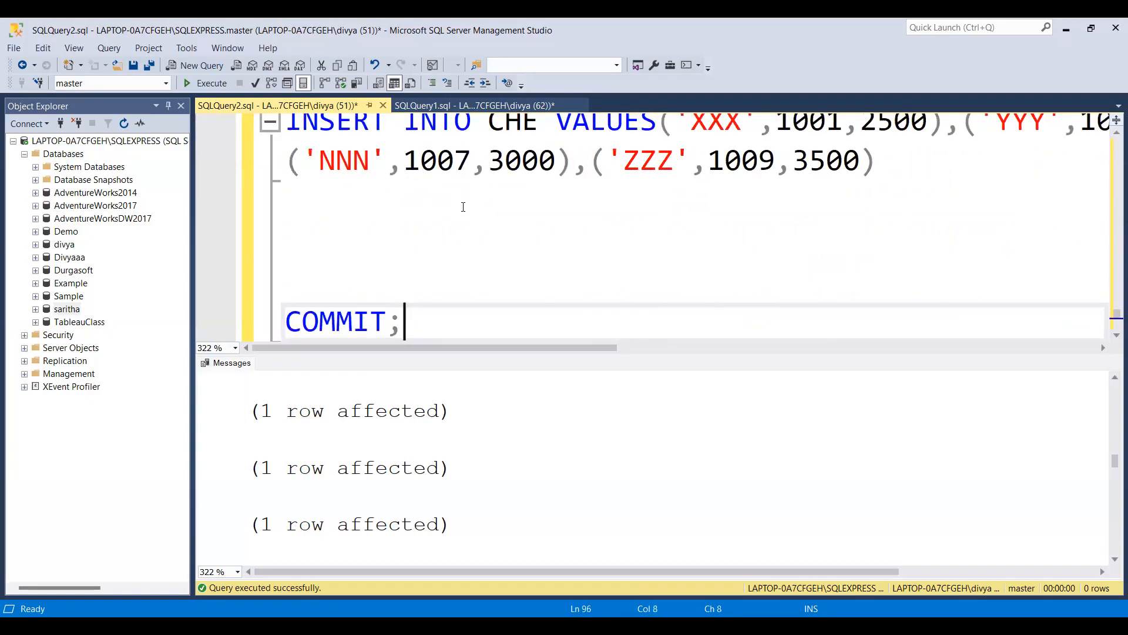
Add the statement select * from EMP; after COMMIT and execute only that statement.
key("Return")
key("Return")
type("select * from emp")
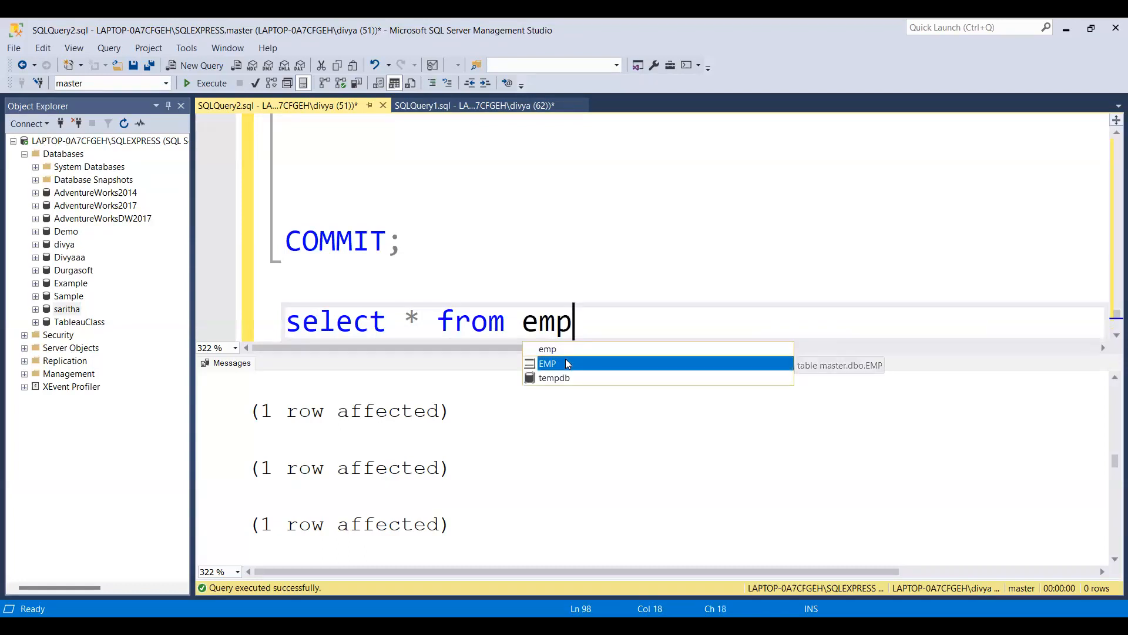
double_click(567, 363)
type(";")
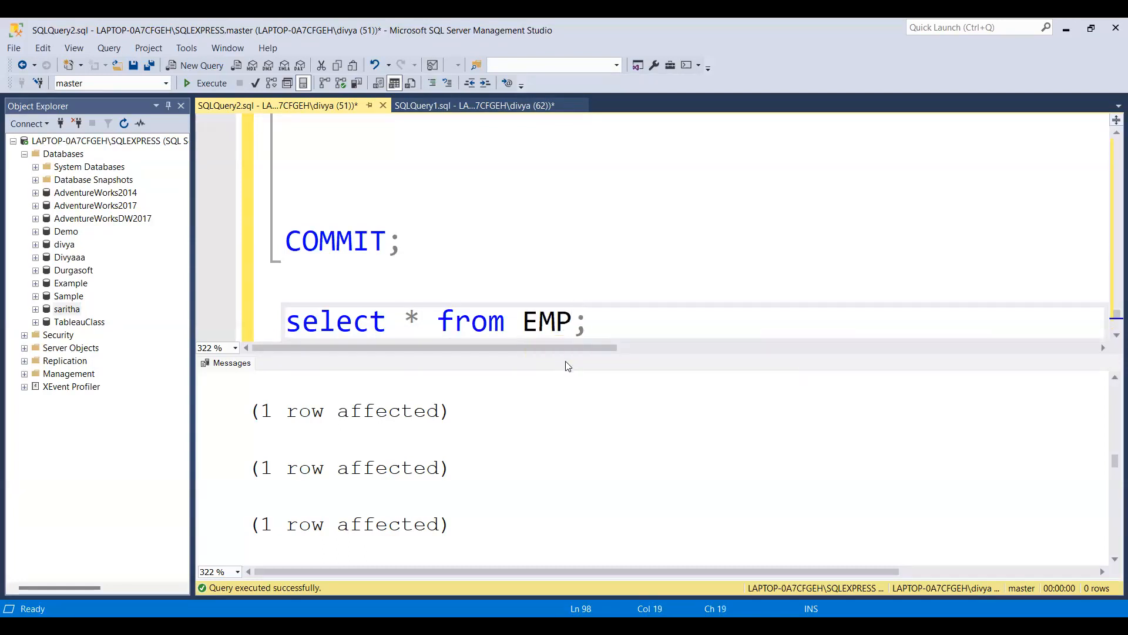
left_click(264, 322, "shift")
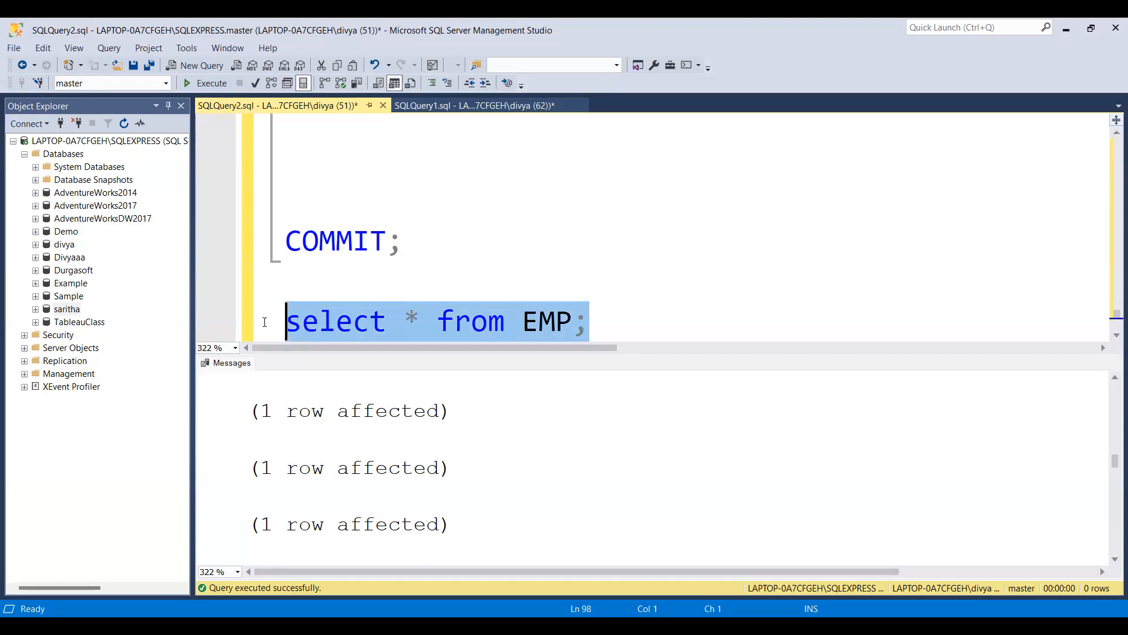
left_click(215, 84)
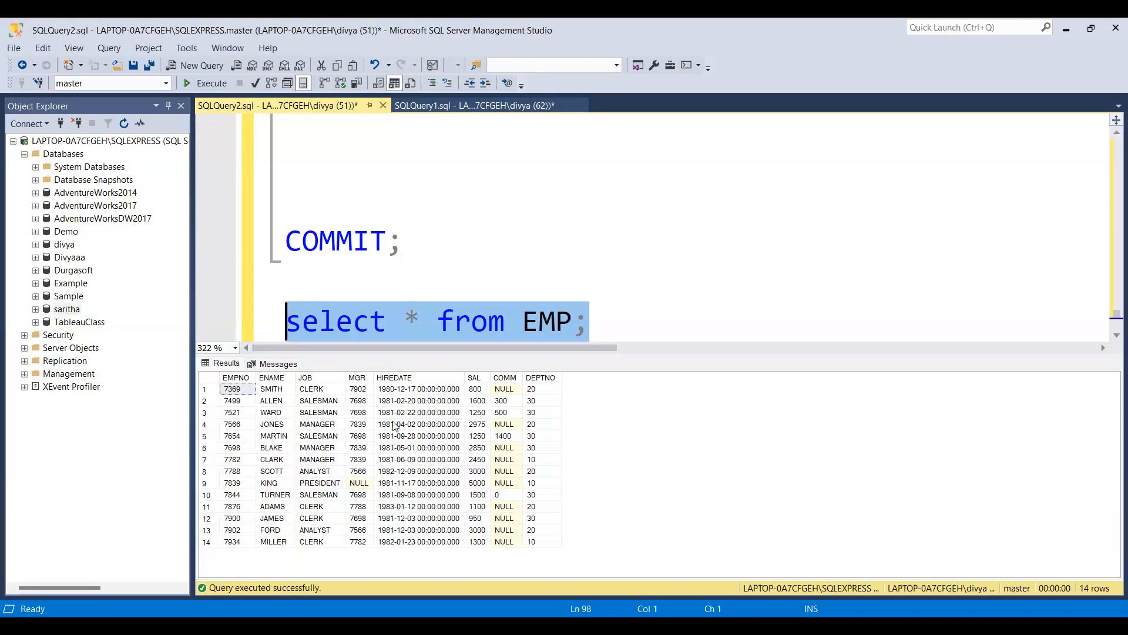
key("End")
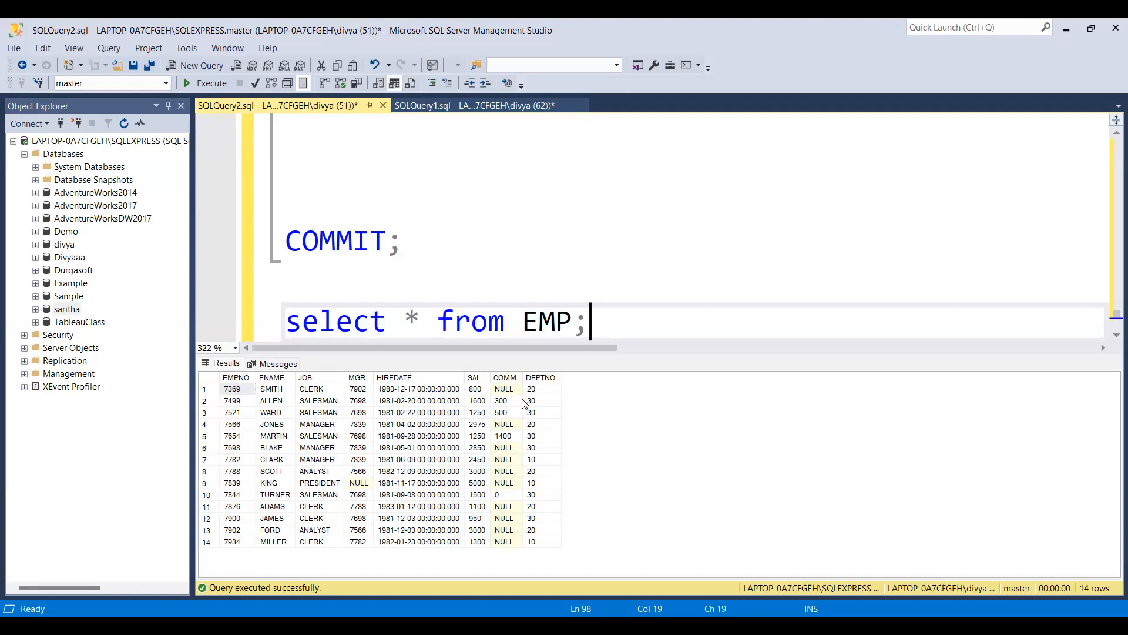
left_click(31, 126)
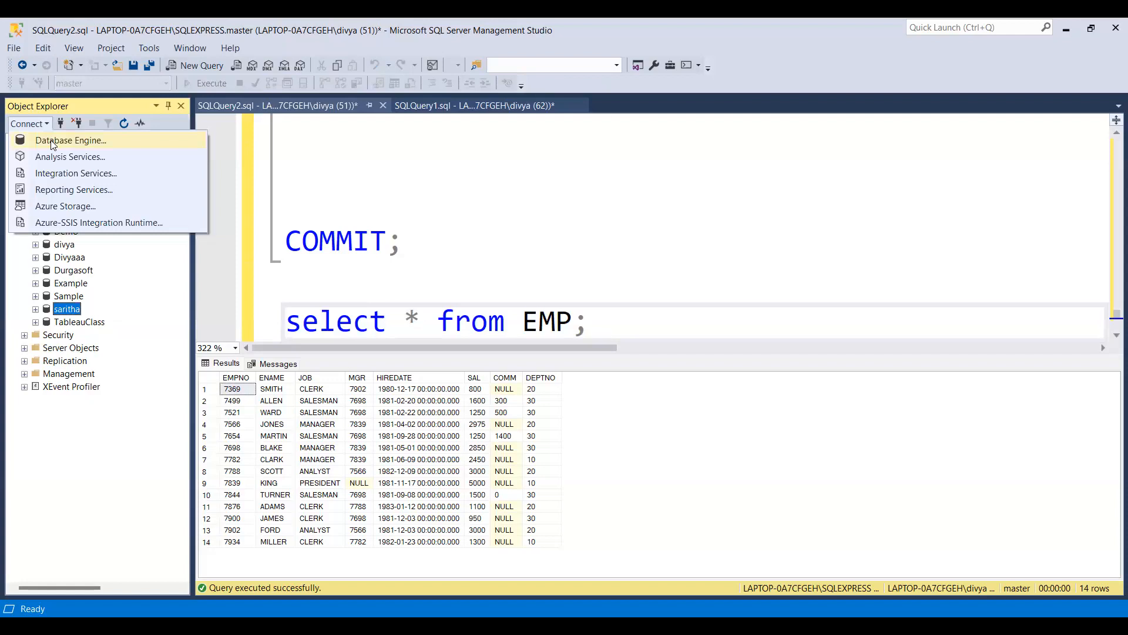
left_click(52, 142)
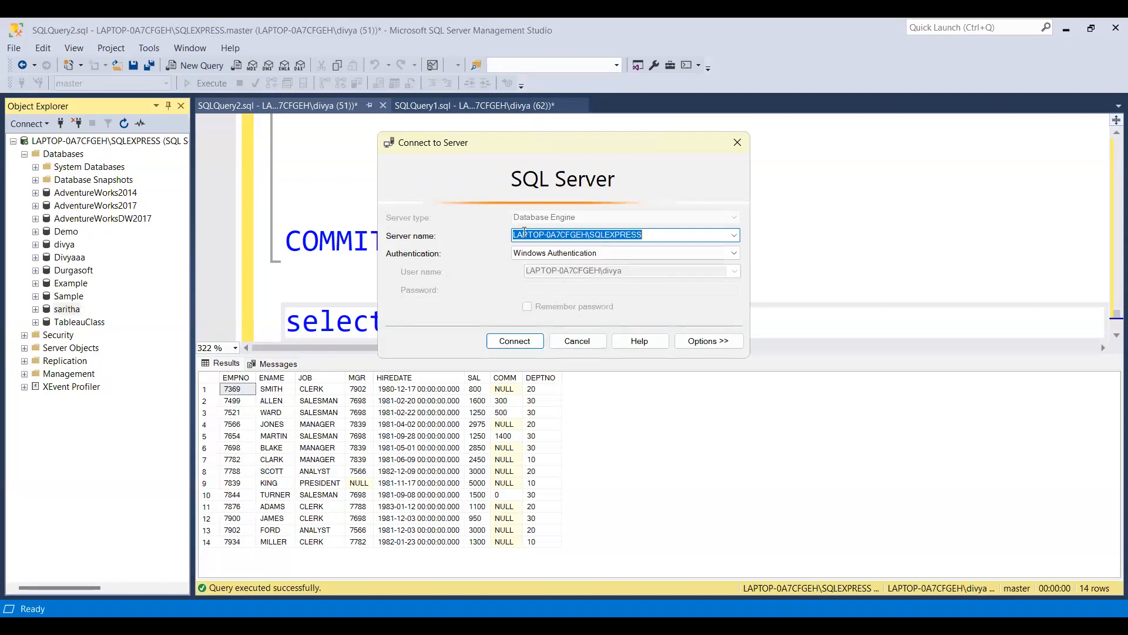
left_click_drag(645, 237, 495, 230)
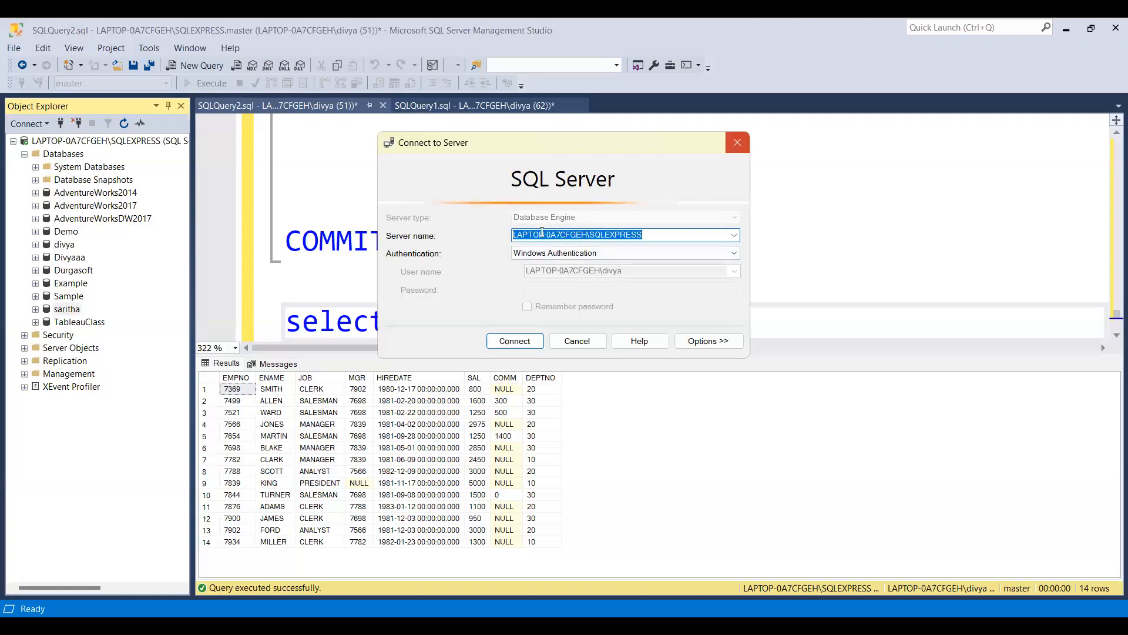
key("Escape")
Open the Database Engine connection dialog and copy the SQL Server server name from it.
left_click(31, 122)
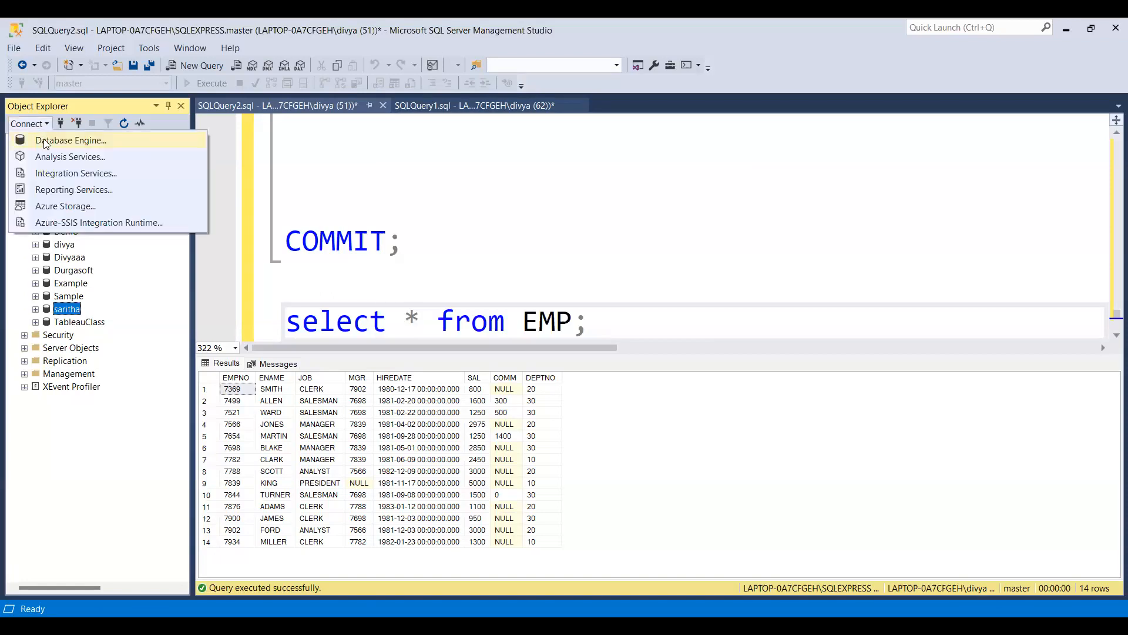
left_click(44, 140)
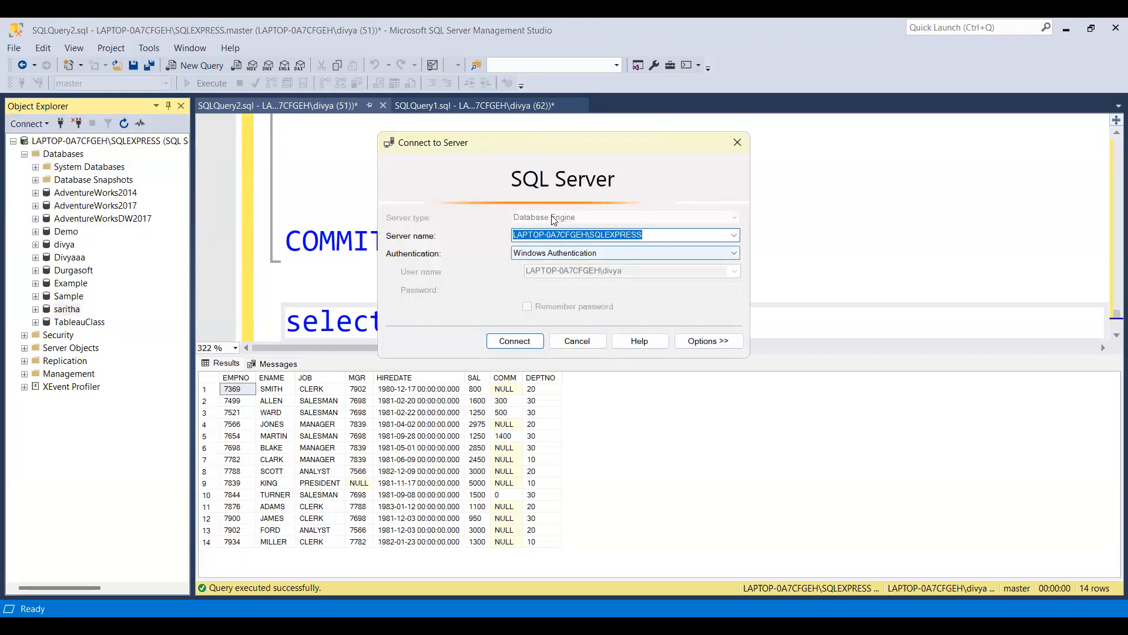
left_click_drag(644, 235, 509, 236)
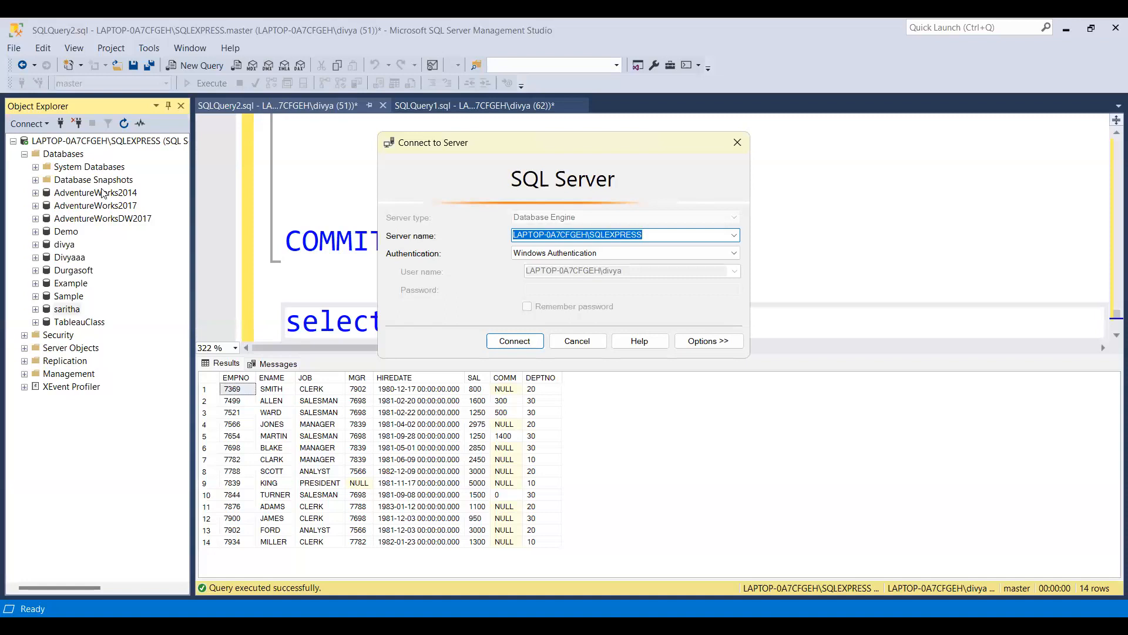
Switch to Tableau, open a new workbook, and close the Book4 workbook.
key("alt+Tab")
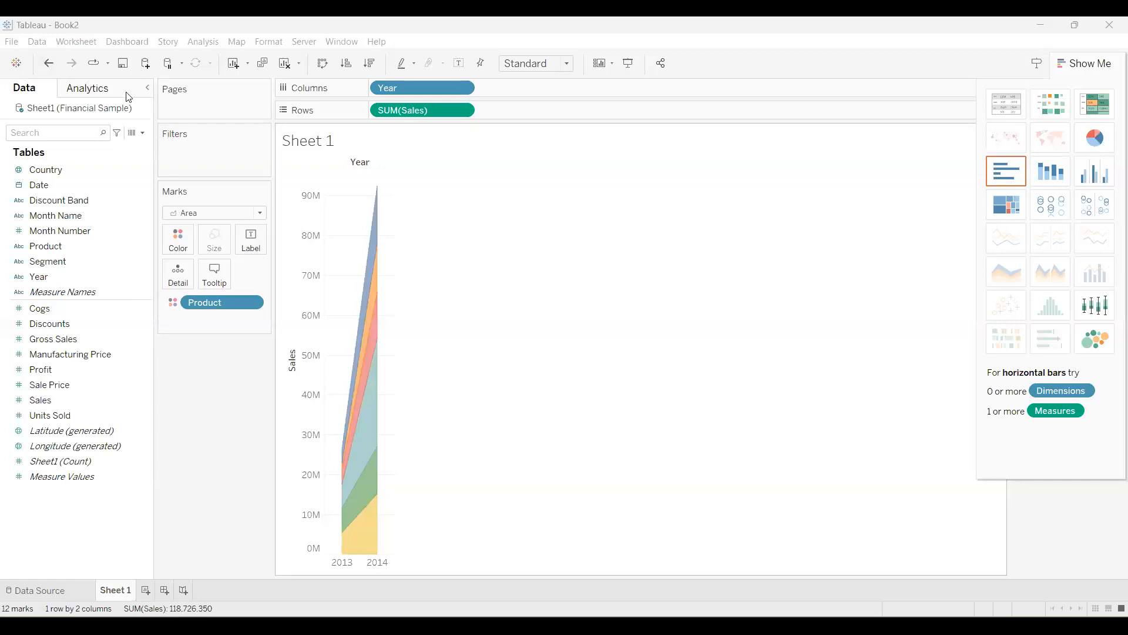
left_click(12, 41)
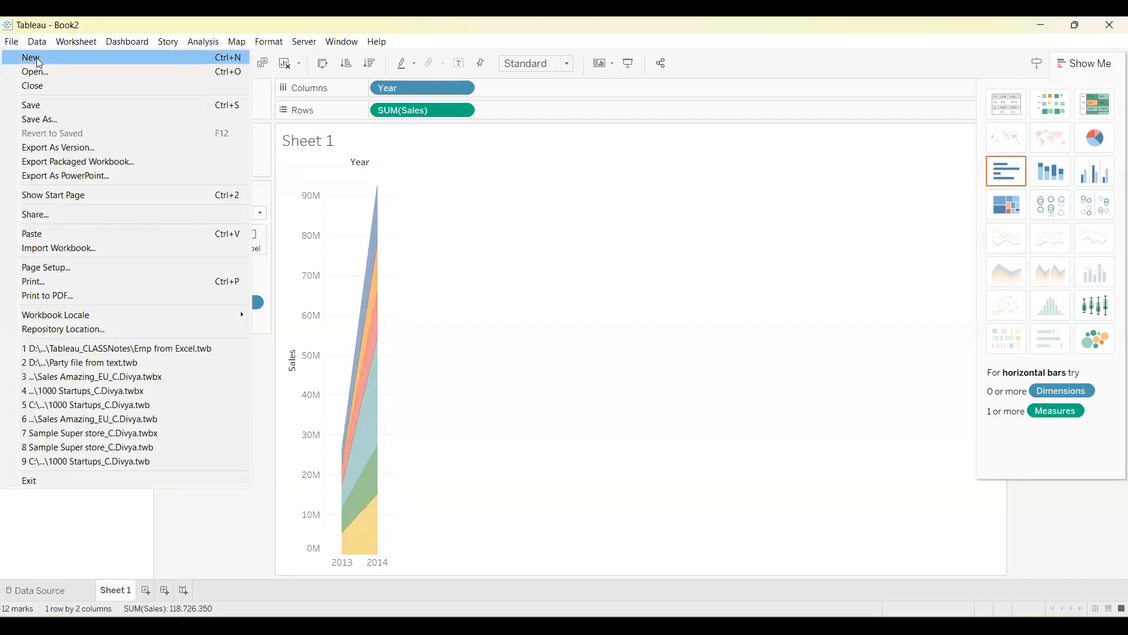
left_click(400, 269)
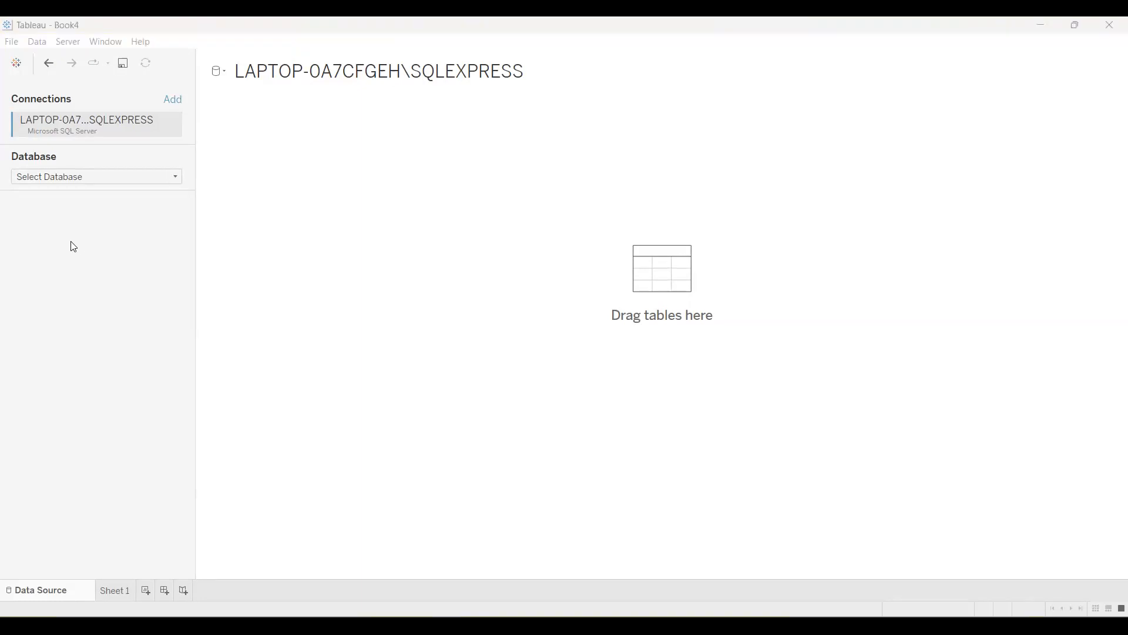
left_click(1113, 27)
left_click(577, 335)
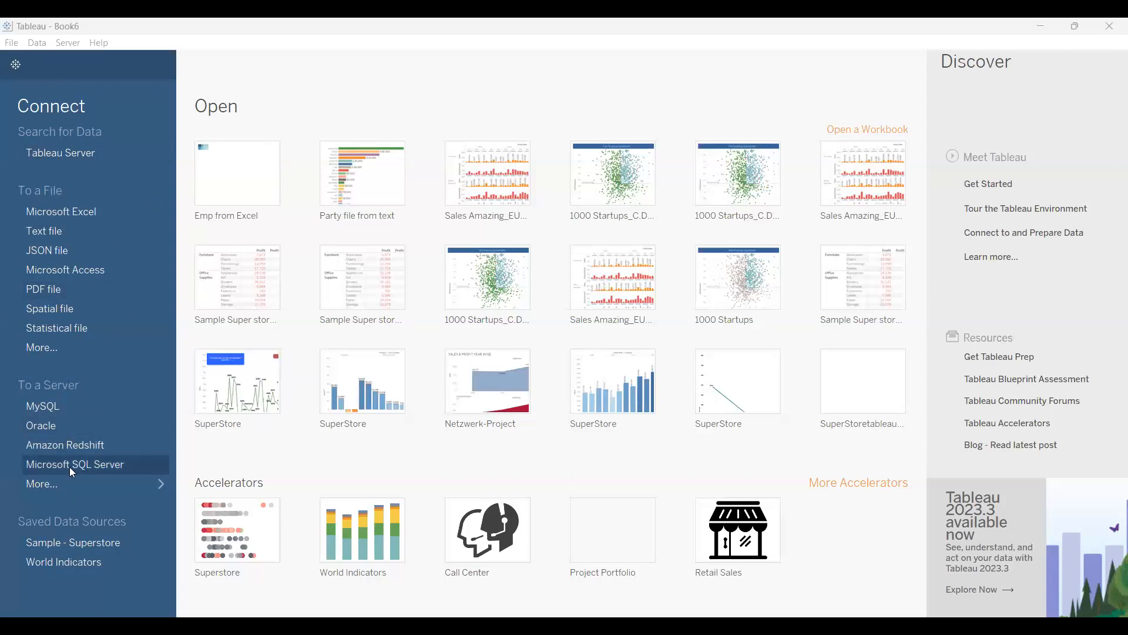
Connect to Microsoft SQL Server, pasting LAPTOP-0A7CFGEH\SQLEXPRESS as the server, and sign in with Windows Authentication.
left_click(111, 463)
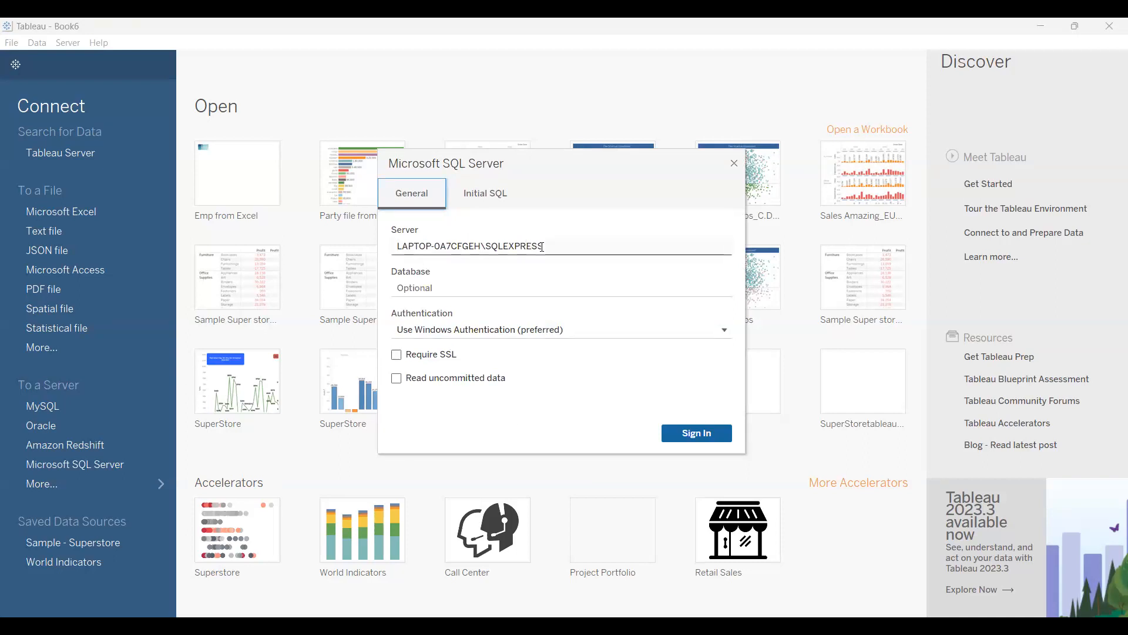
left_click(565, 247)
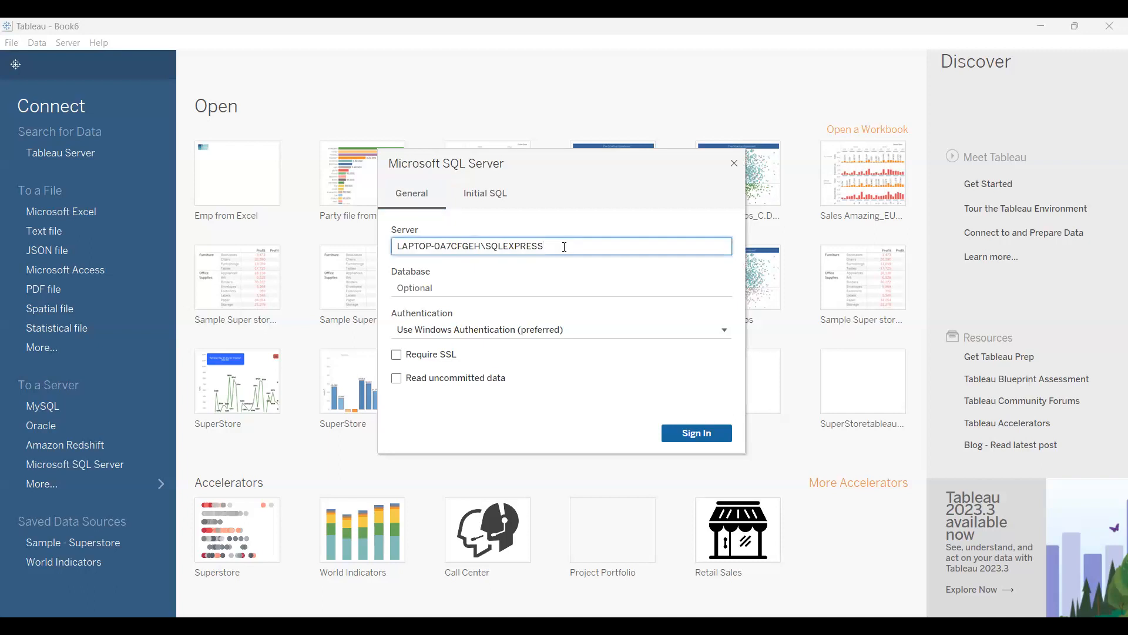
left_click_drag(543, 246, 370, 256)
key("ctrl+c")
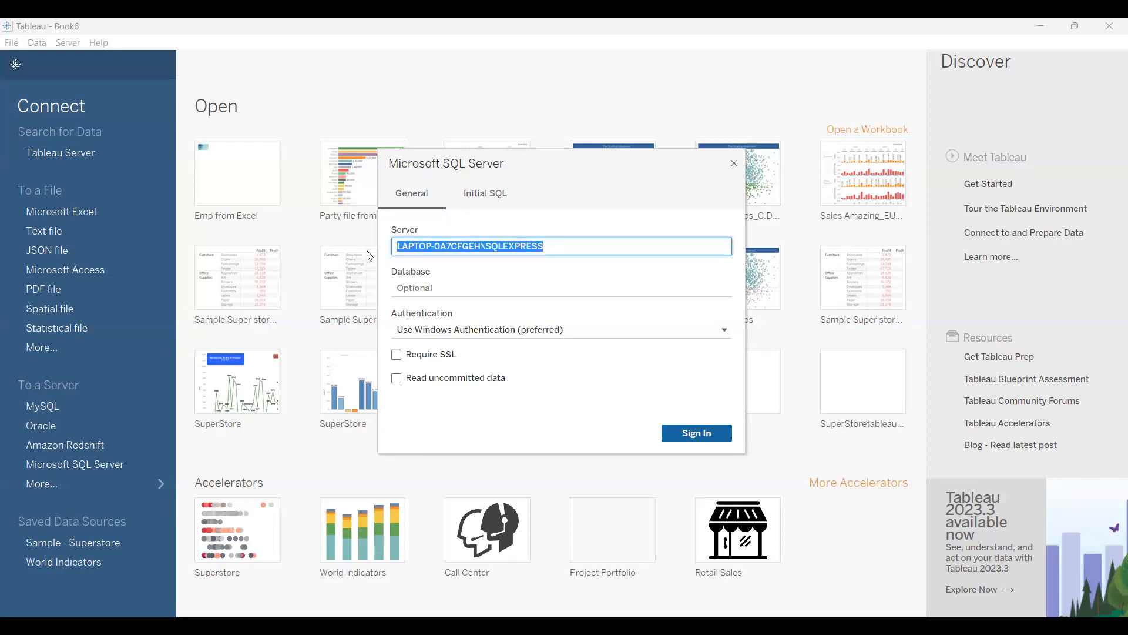
key("BackSpace")
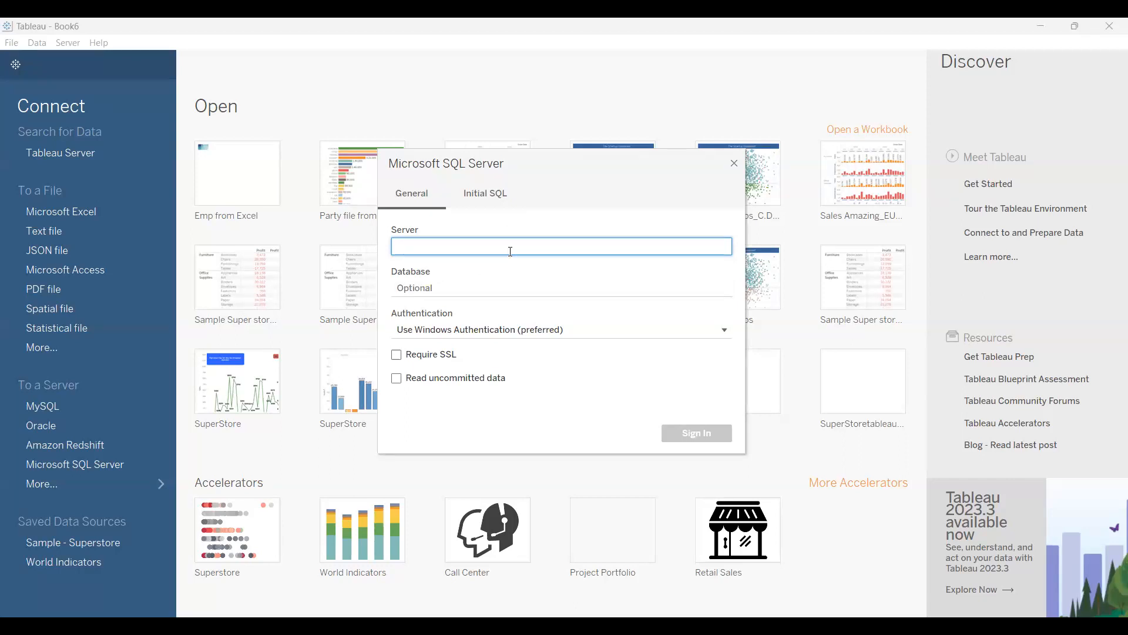
key("ctrl+v")
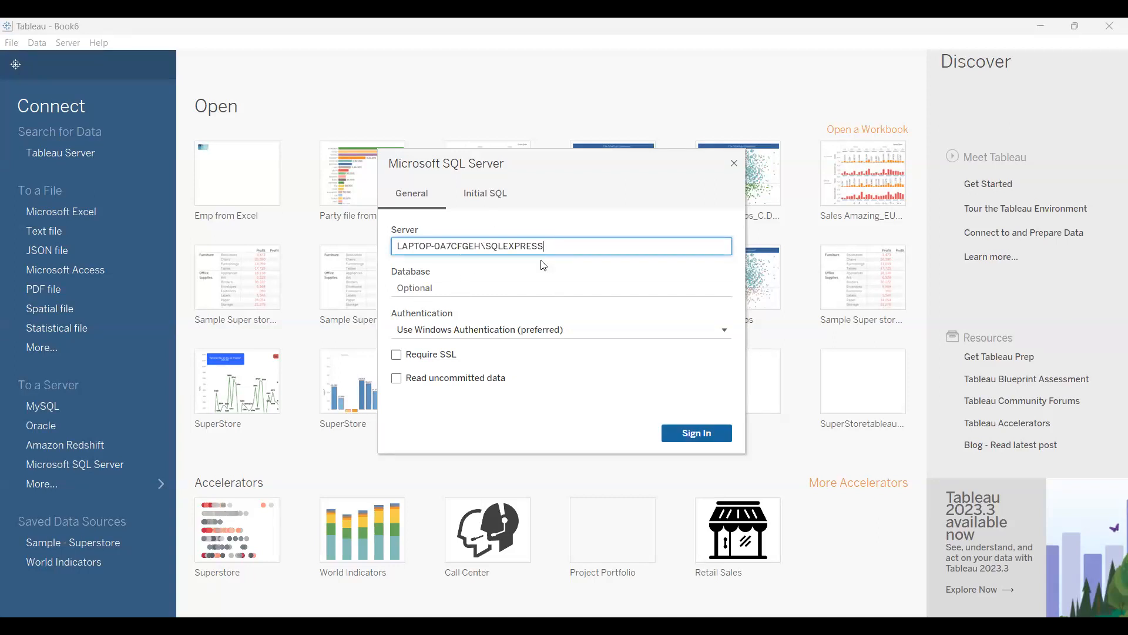
key("Return")
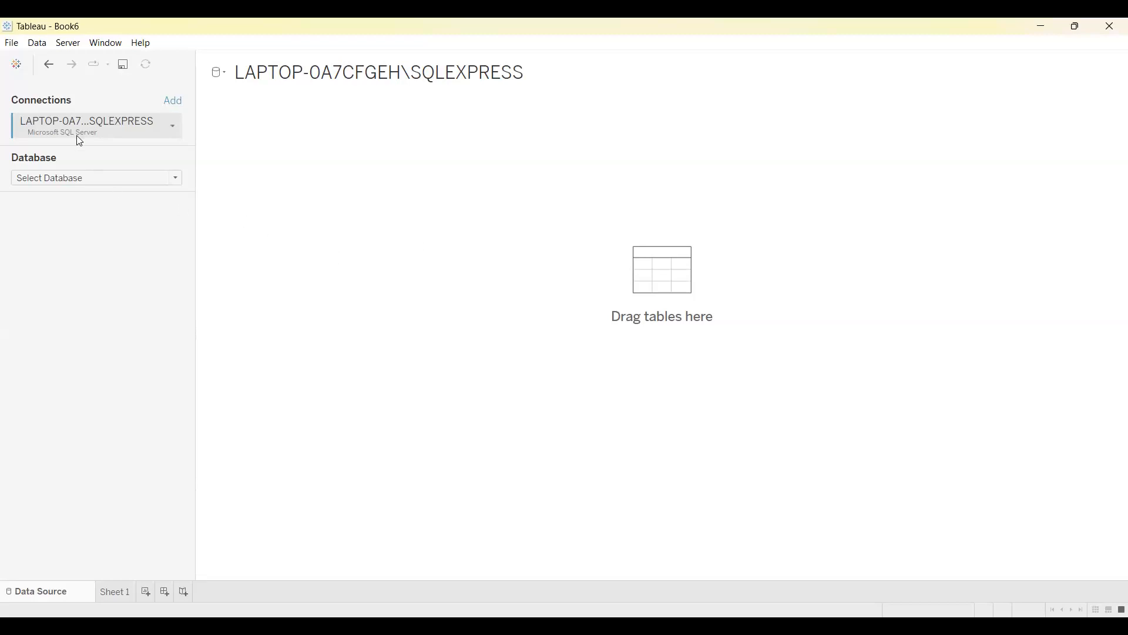
Choose the newly created database for the connection and reselect it to try to load its tables.
left_click(178, 183)
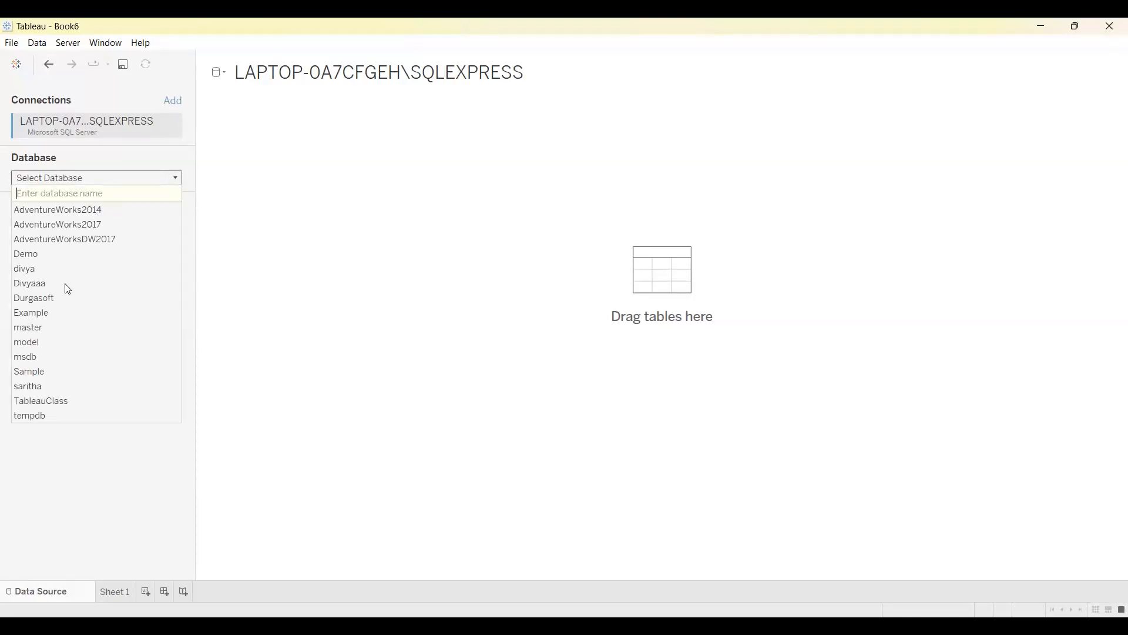
left_click(36, 388)
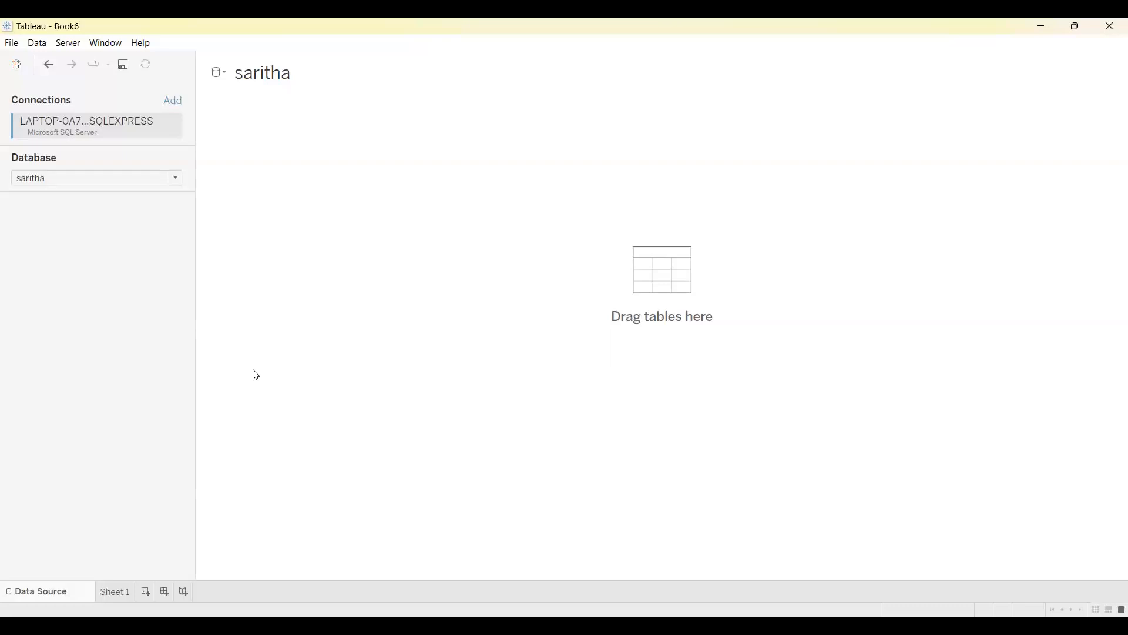
left_click(178, 181)
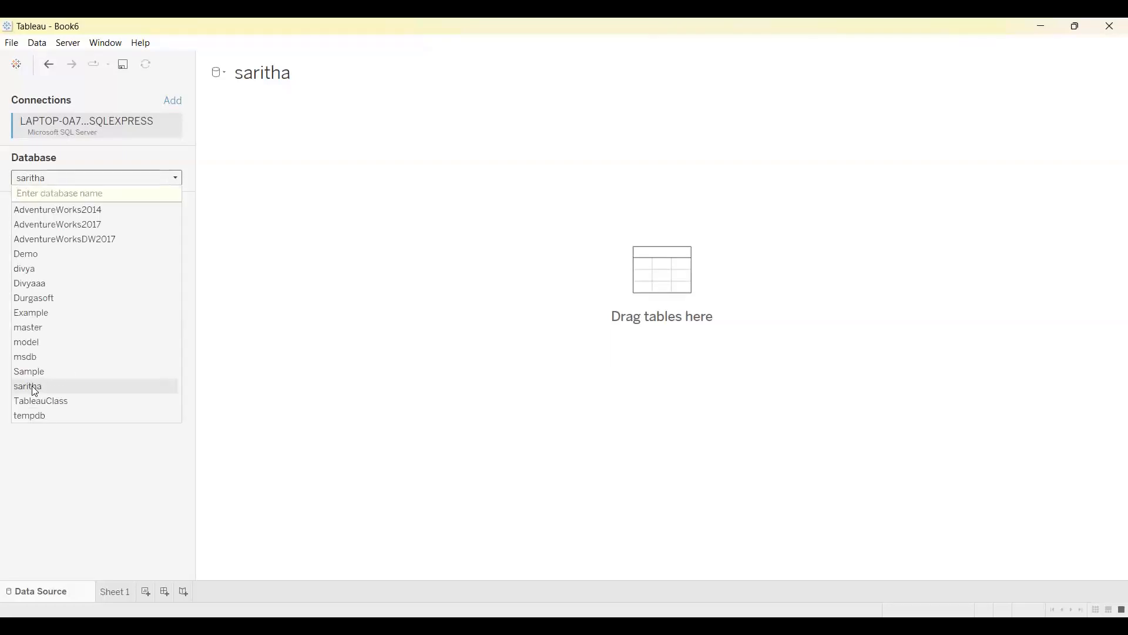
left_click(33, 387)
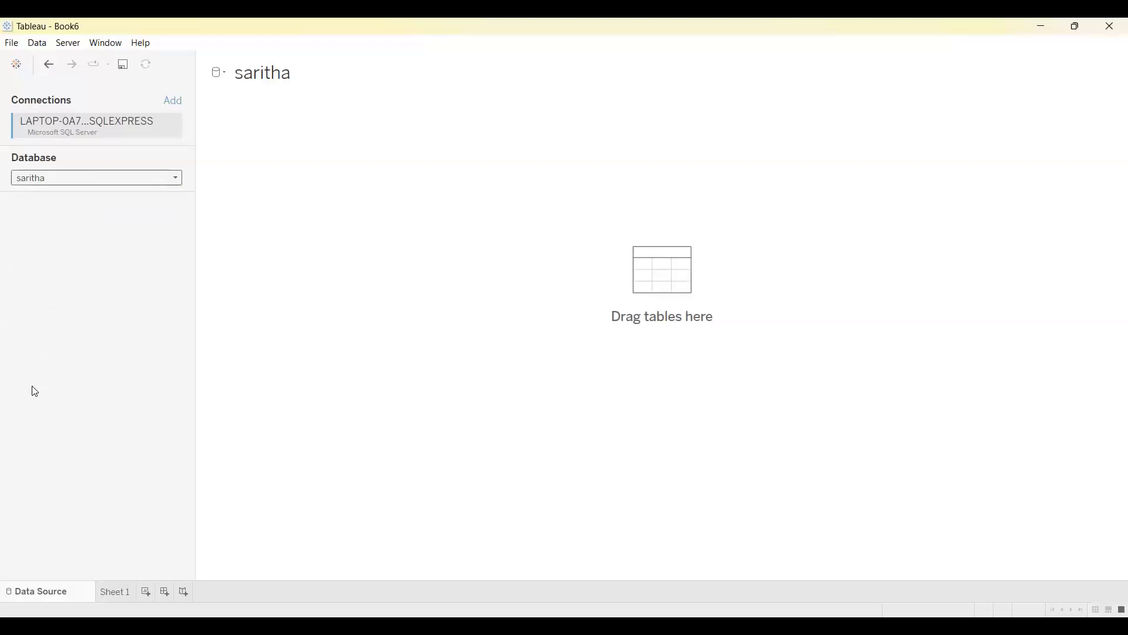
left_click(122, 593)
left_click(67, 590)
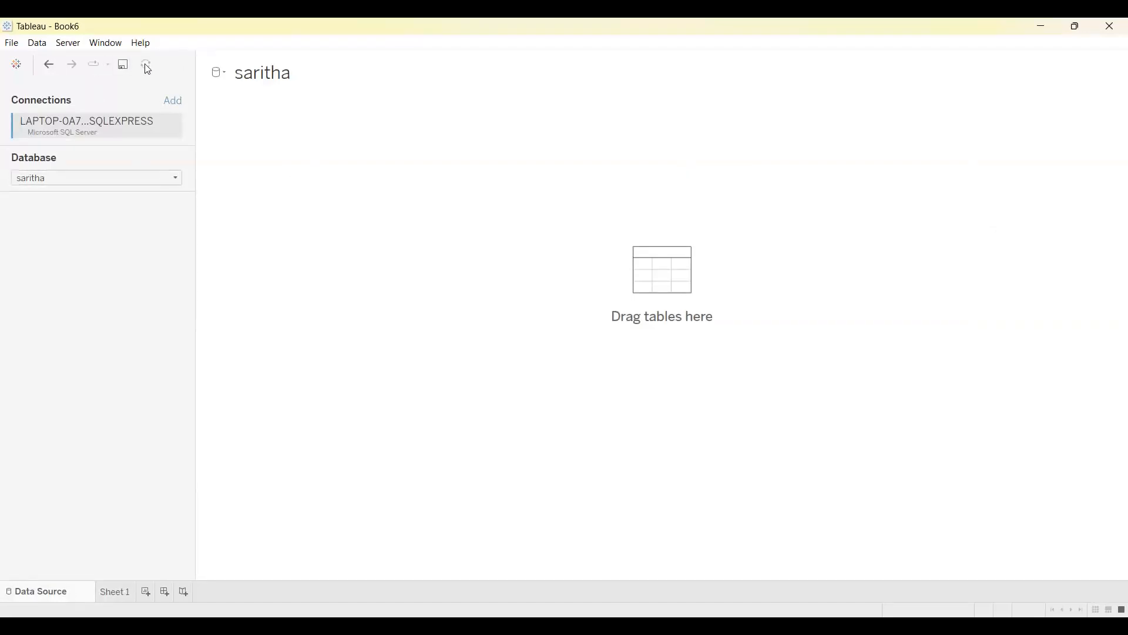
left_click(178, 180)
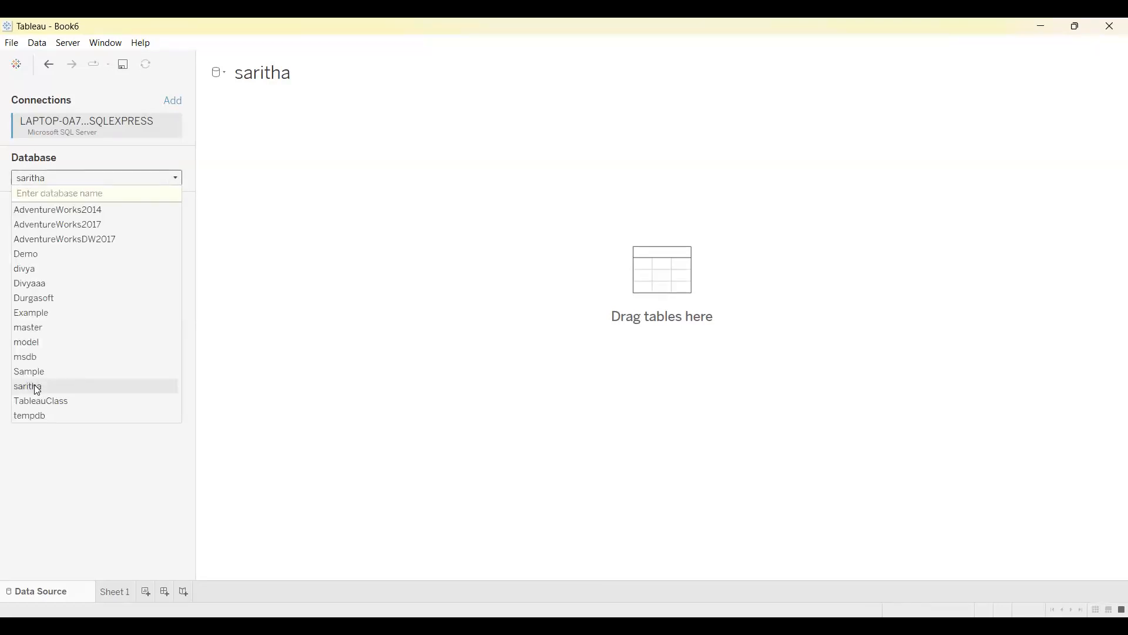
left_click(37, 388)
left_click(73, 180)
left_click(36, 388)
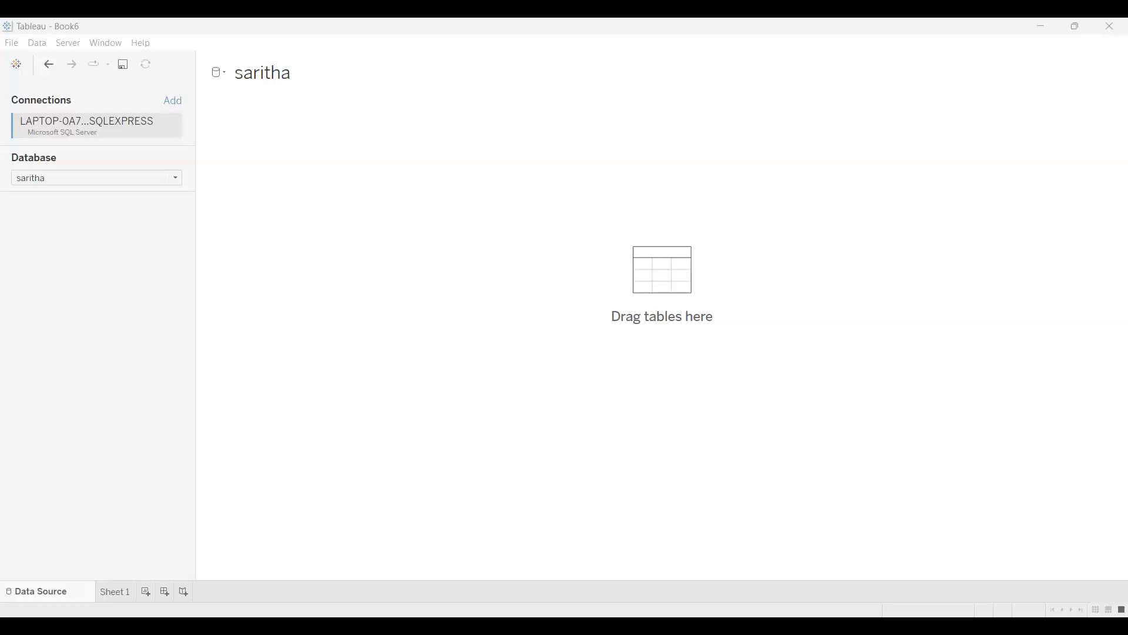
Switch the connection to the database listed right after Demo and back to the newly created database to reload its table list.
left_click(170, 182)
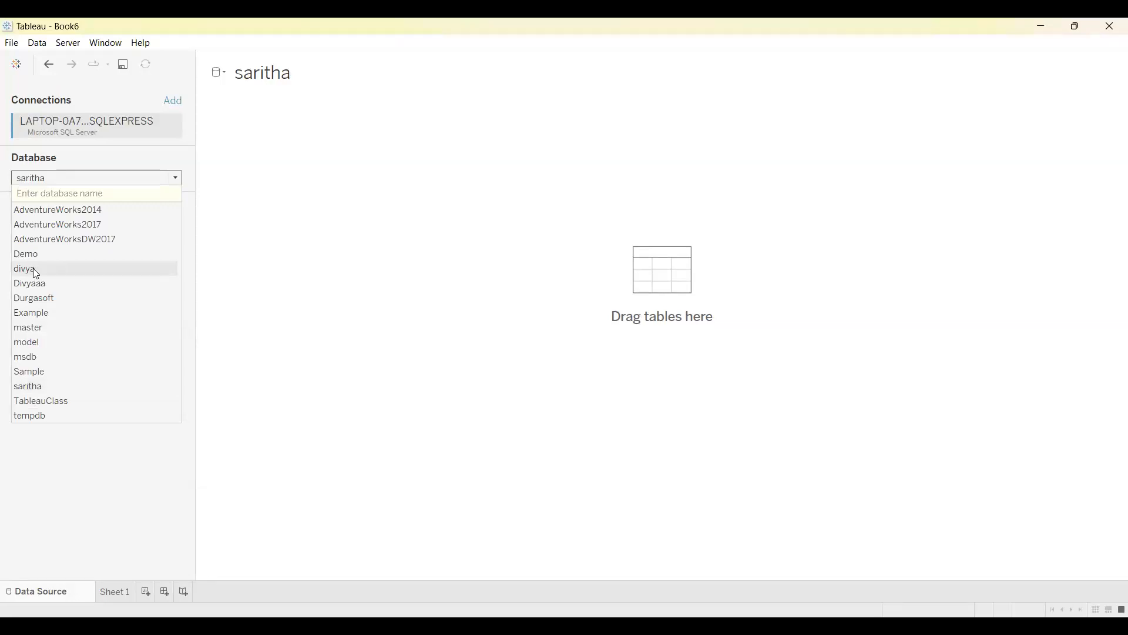
left_click(33, 268)
left_click(175, 181)
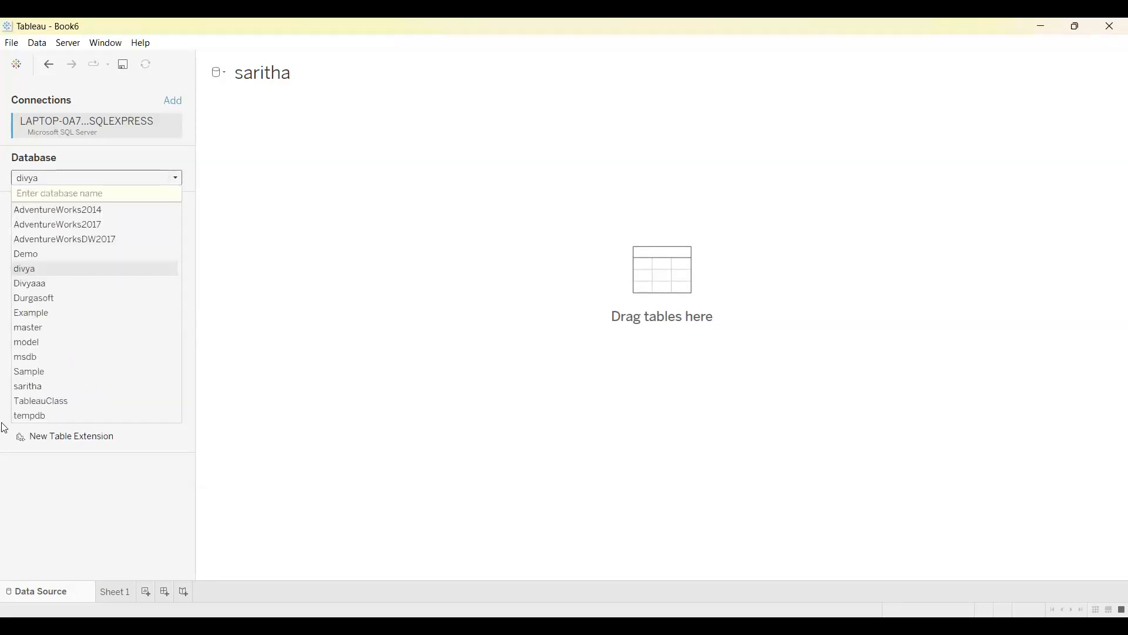
left_click(36, 386)
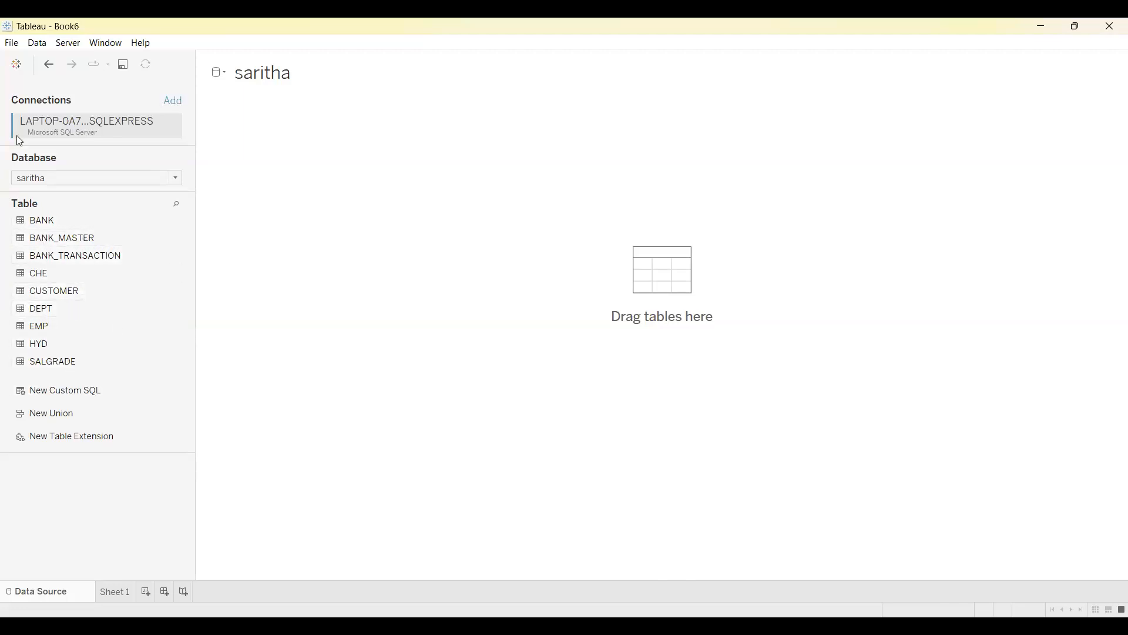
Reconnect to the same Microsoft SQL Server from the start page, choose the newly created database, and add its EMP table to the data source.
left_click(16, 65)
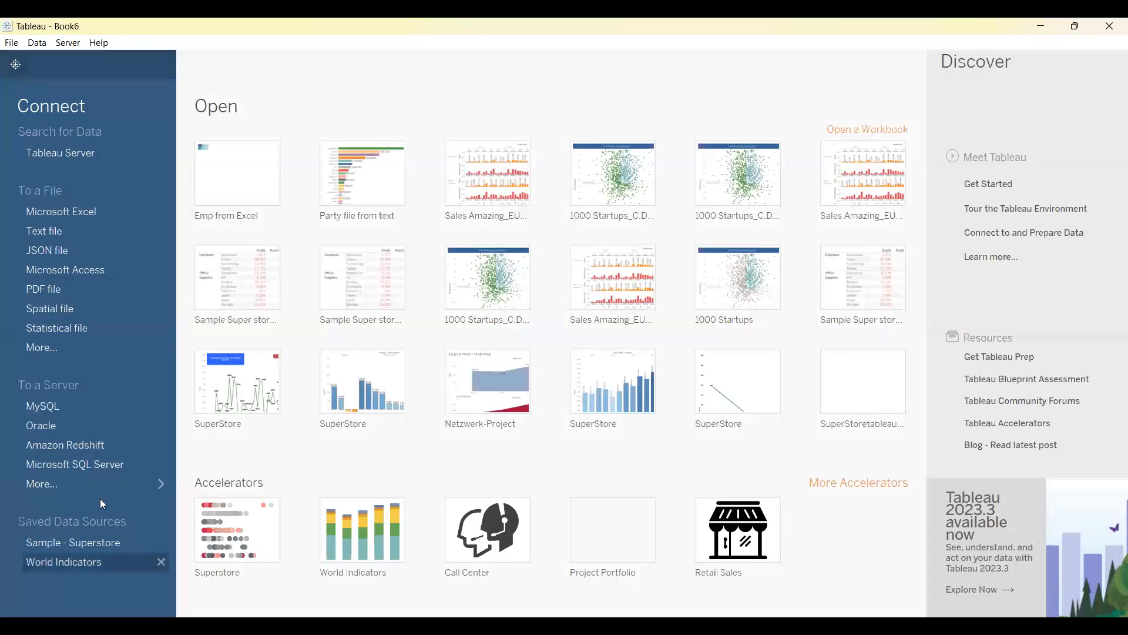
left_click(80, 467)
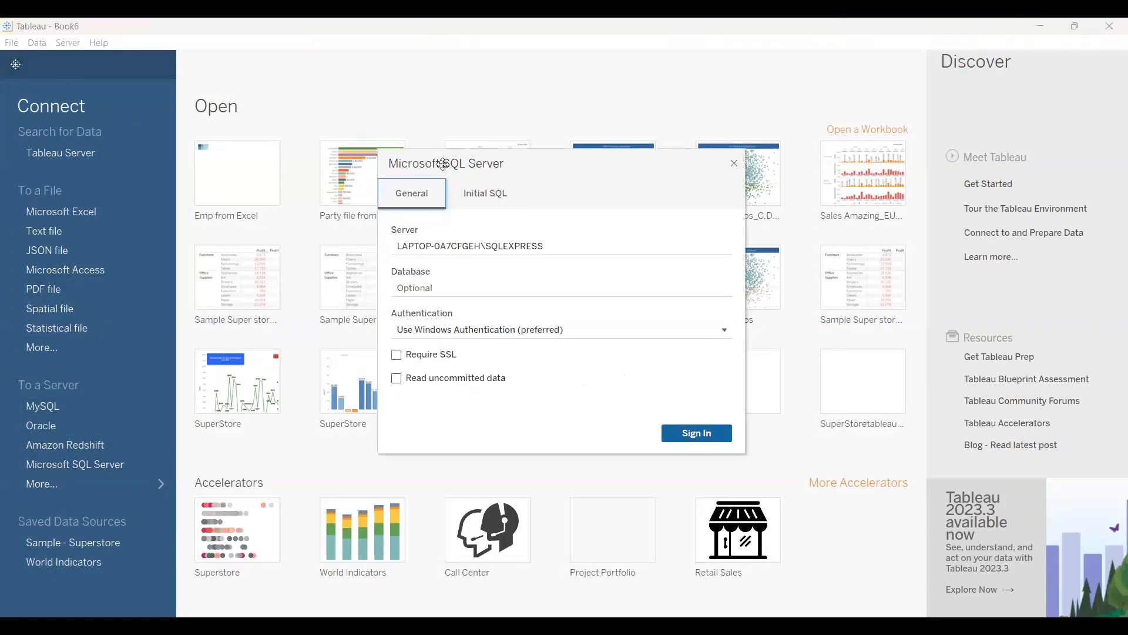
key("Return")
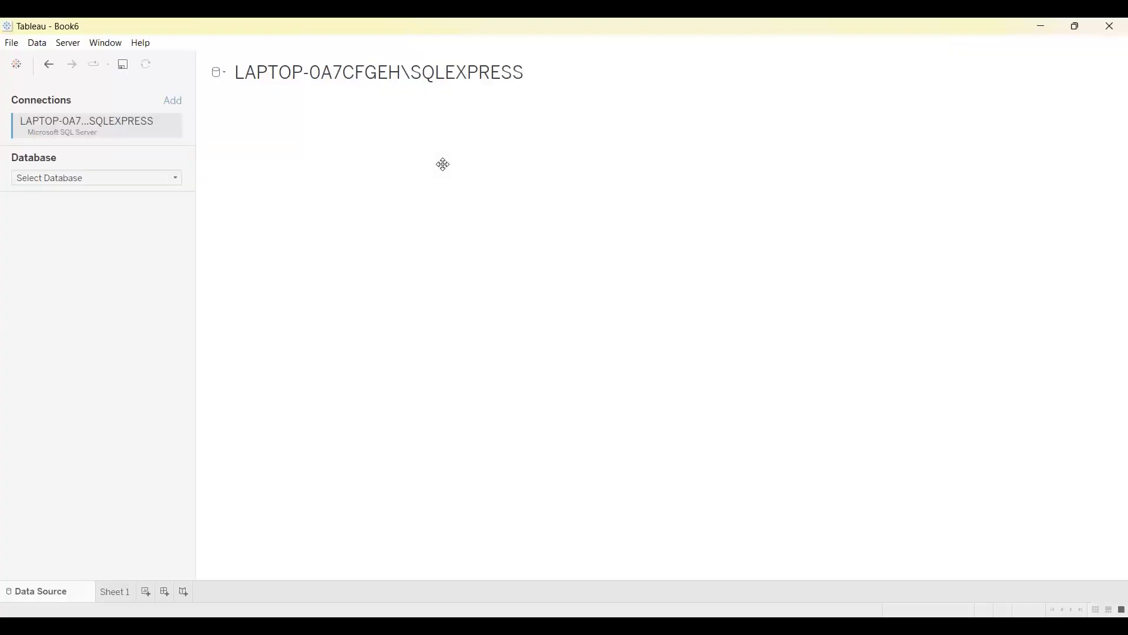
left_click(109, 178)
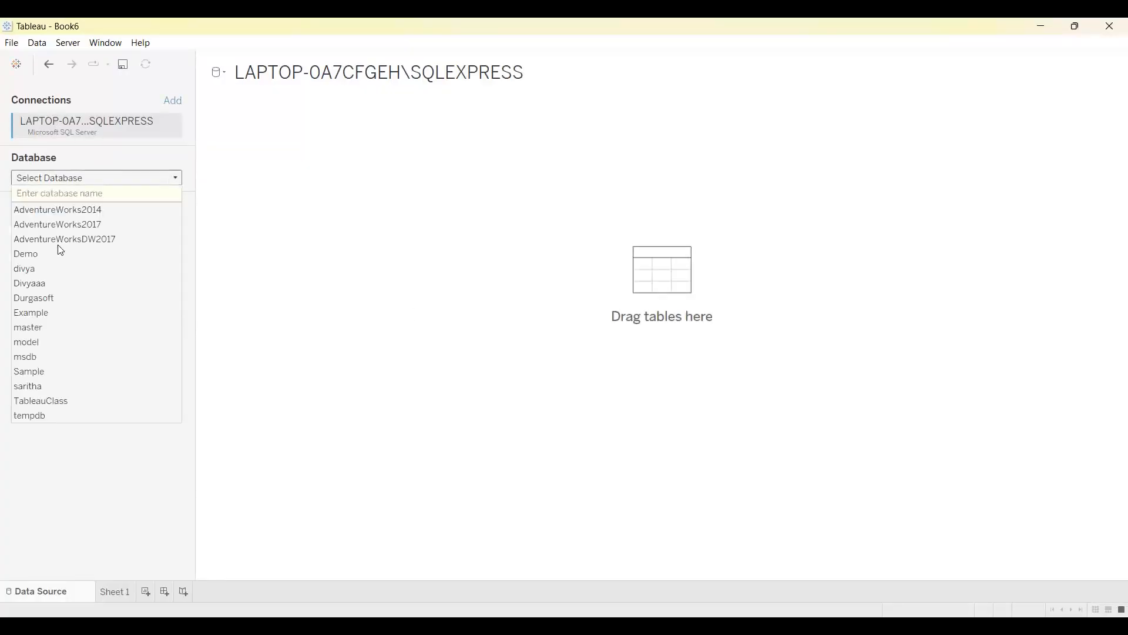
left_click(33, 388)
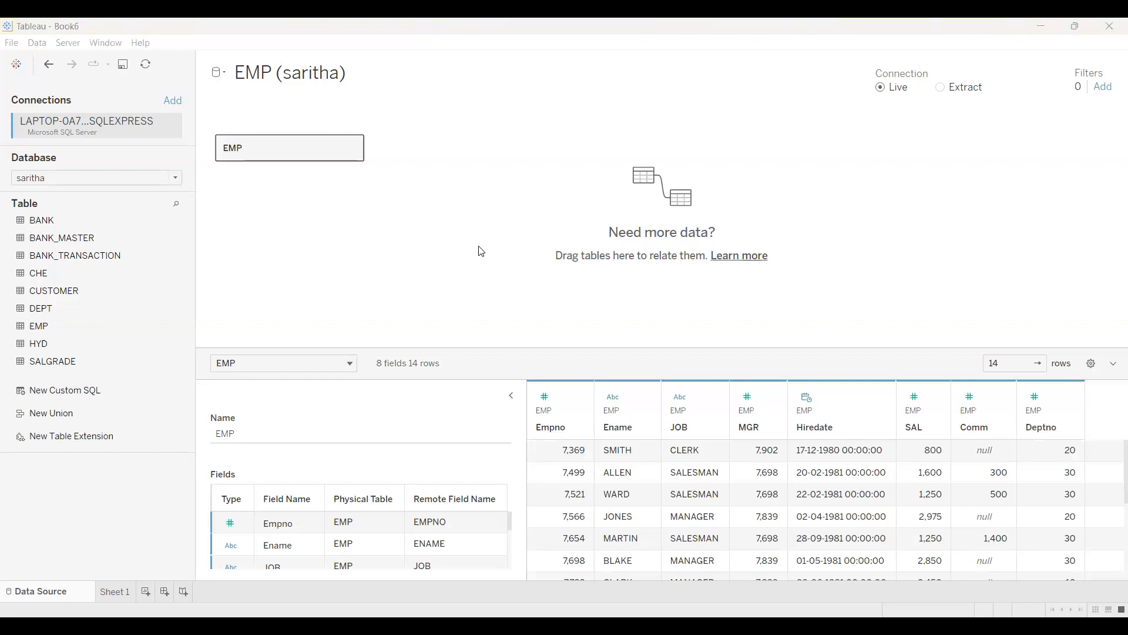
Review the EMP rows and build a text table on Sheet 1 with Ename in rows and the sum of SAL.
scroll(1111, 540, "down", 5)
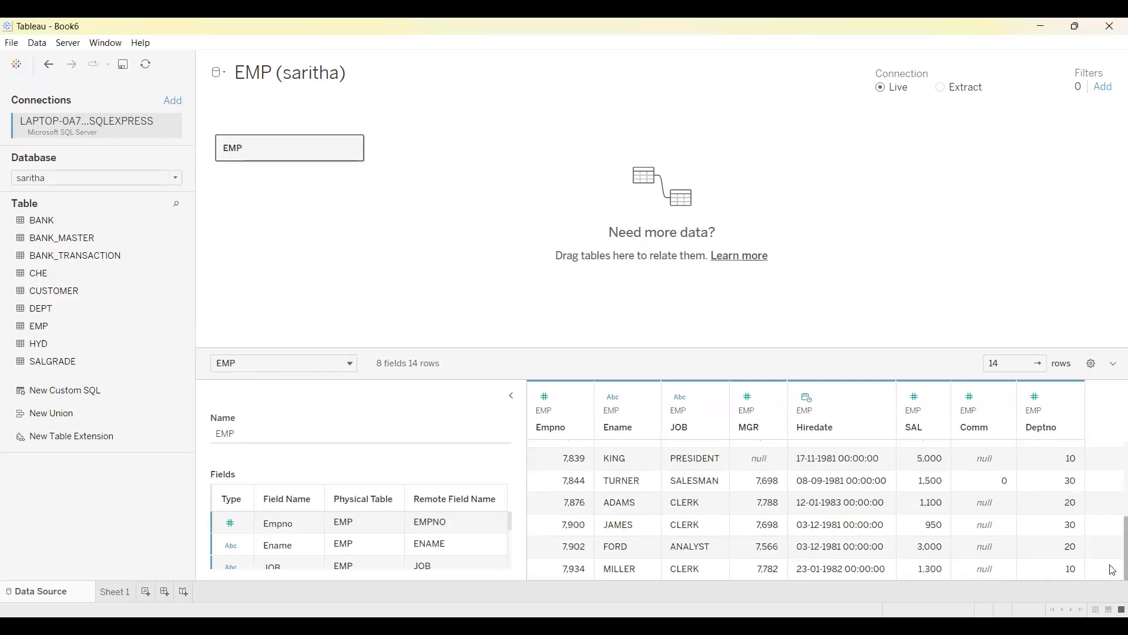
scroll(1110, 539, "up", 5)
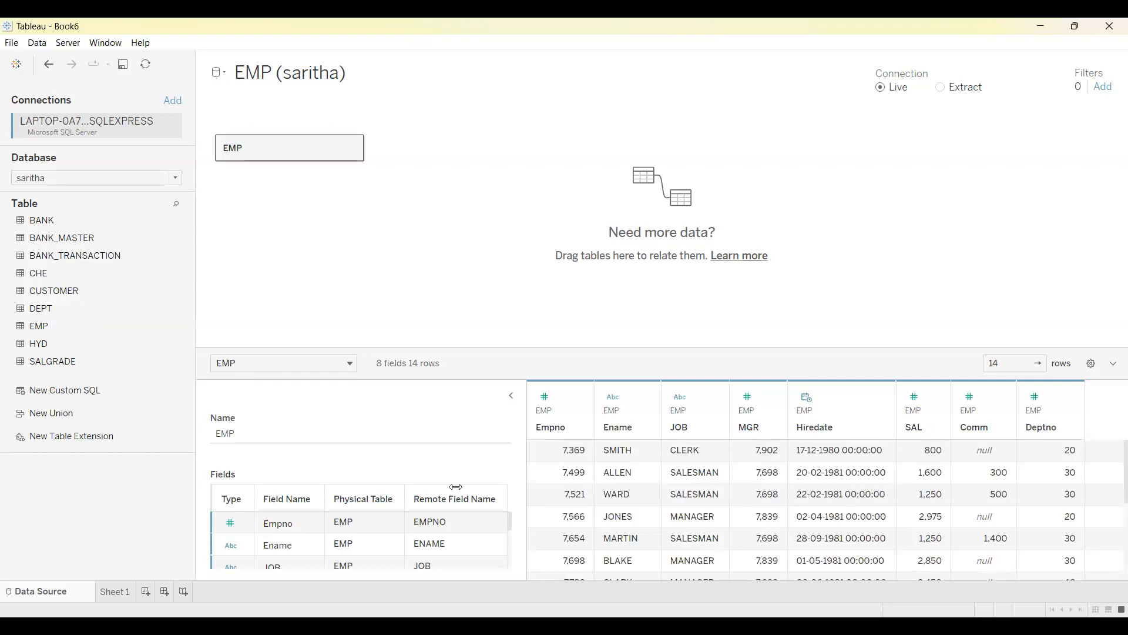
left_click(115, 594)
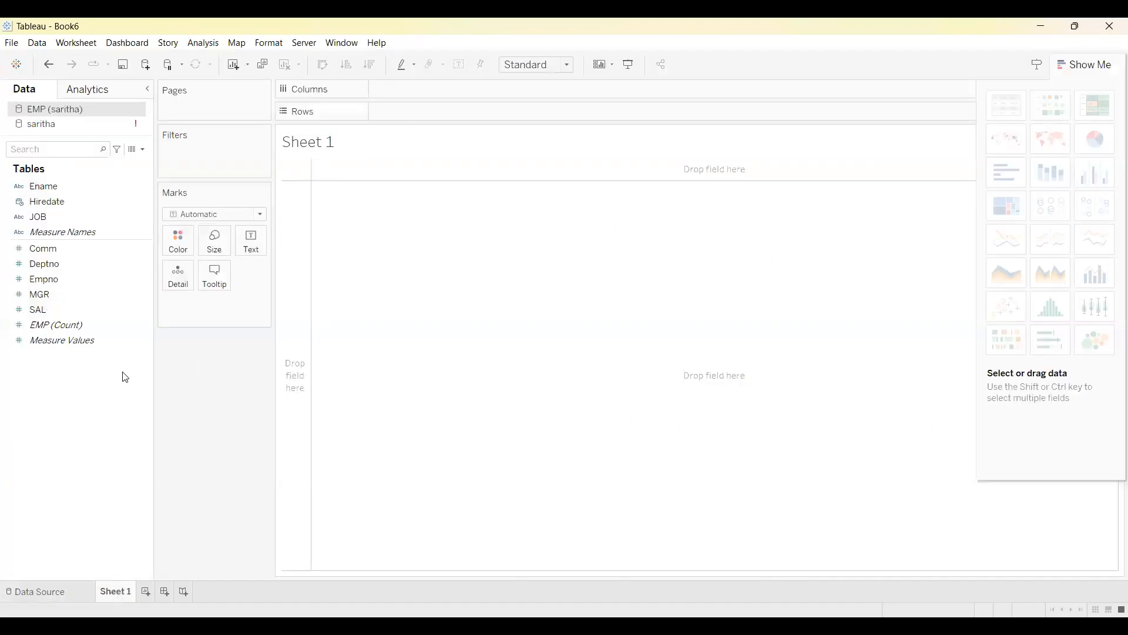
double_click(51, 187)
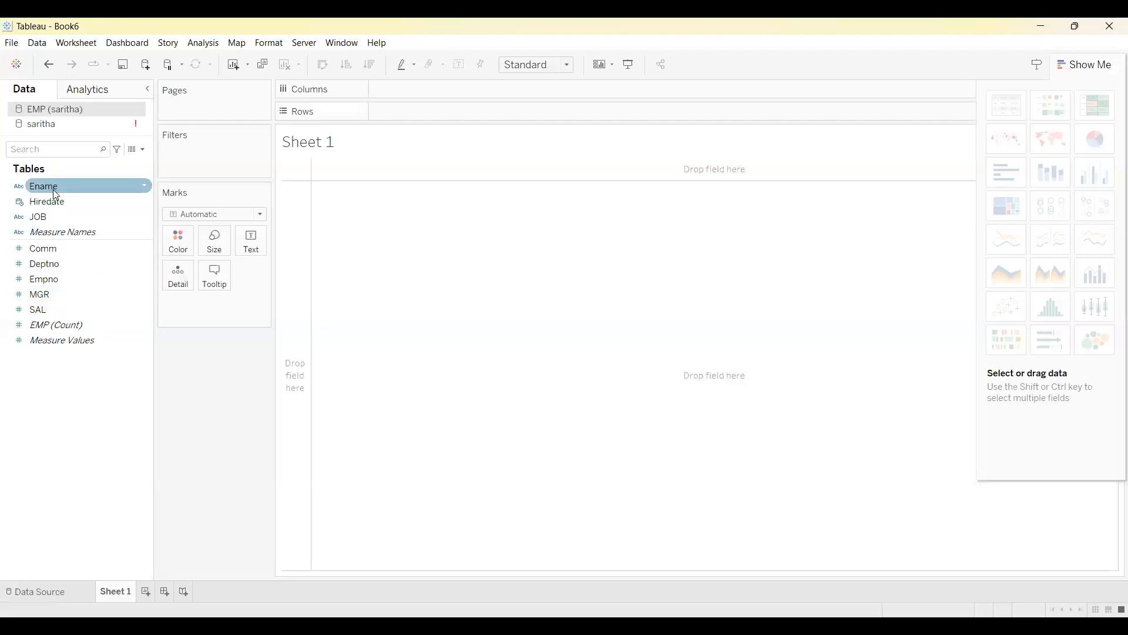
double_click(55, 310)
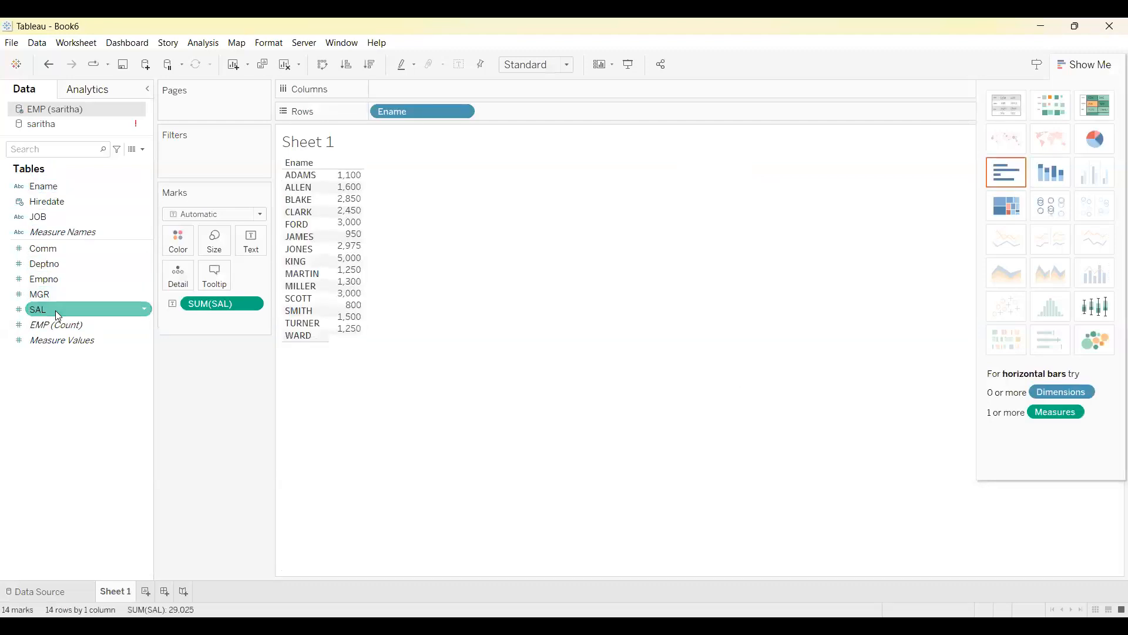
Add JOB to the view and display SAL as side-by-side bars by JOB and Ename, trying horizontal bars first.
double_click(73, 216)
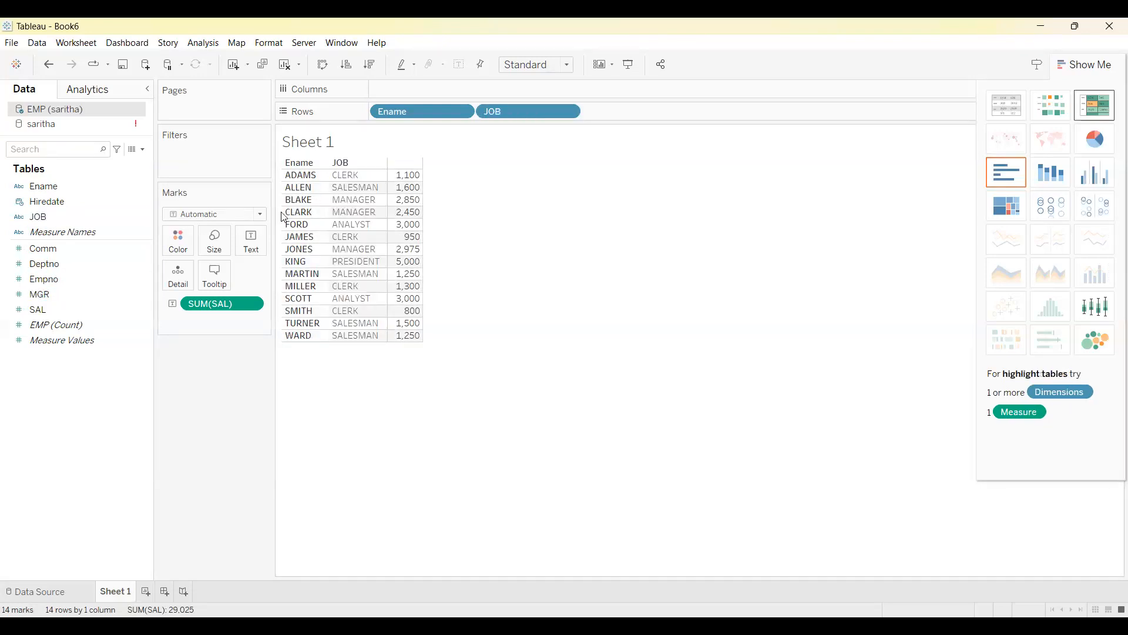
left_click(1006, 172)
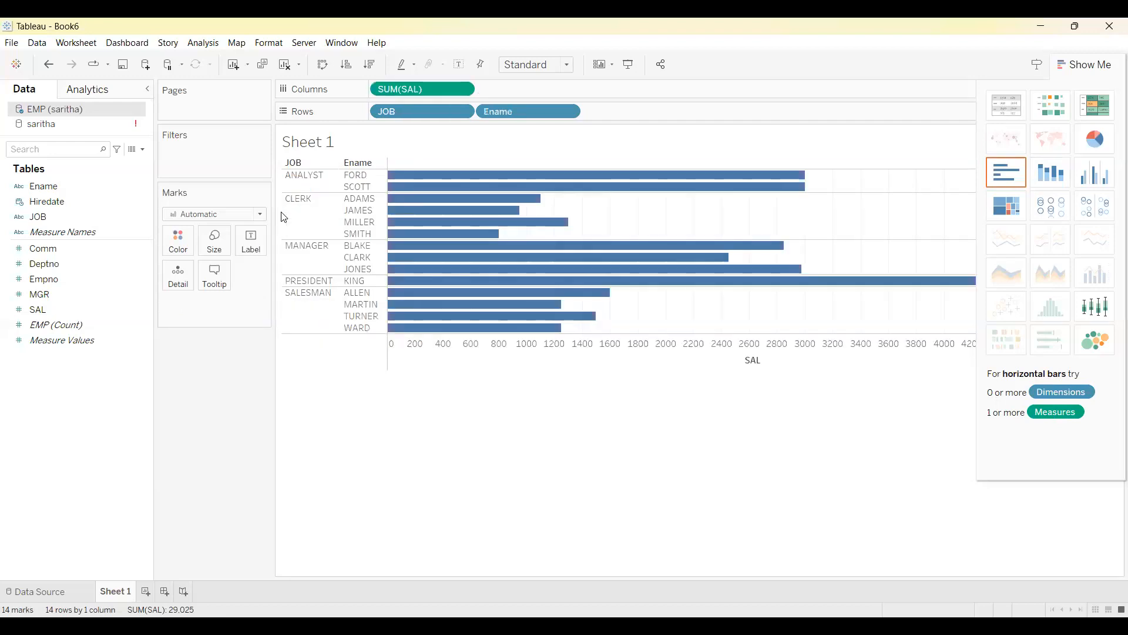
left_click(1095, 172)
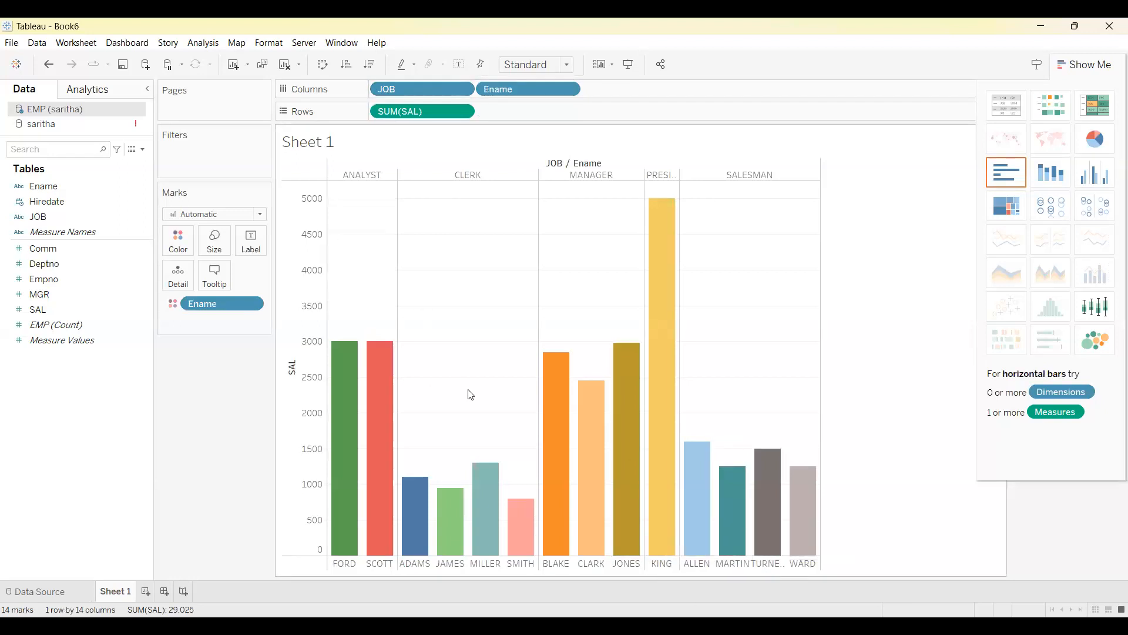
Show the mark labels on the bars, and swap the rows and columns and back again.
mouse_move(541, 377)
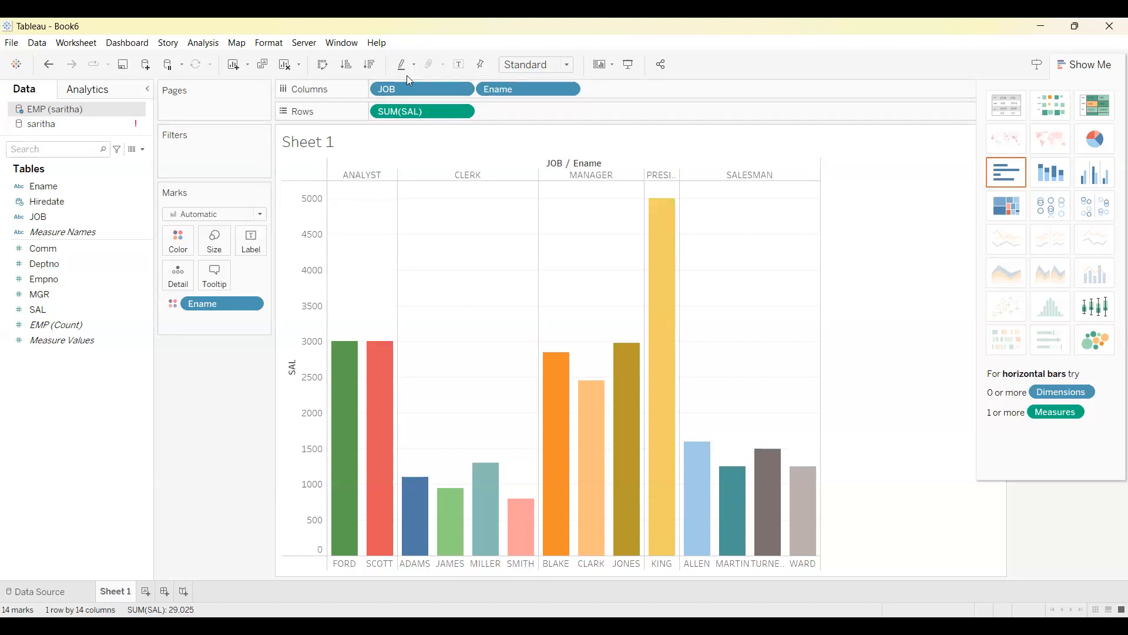
left_click(459, 64)
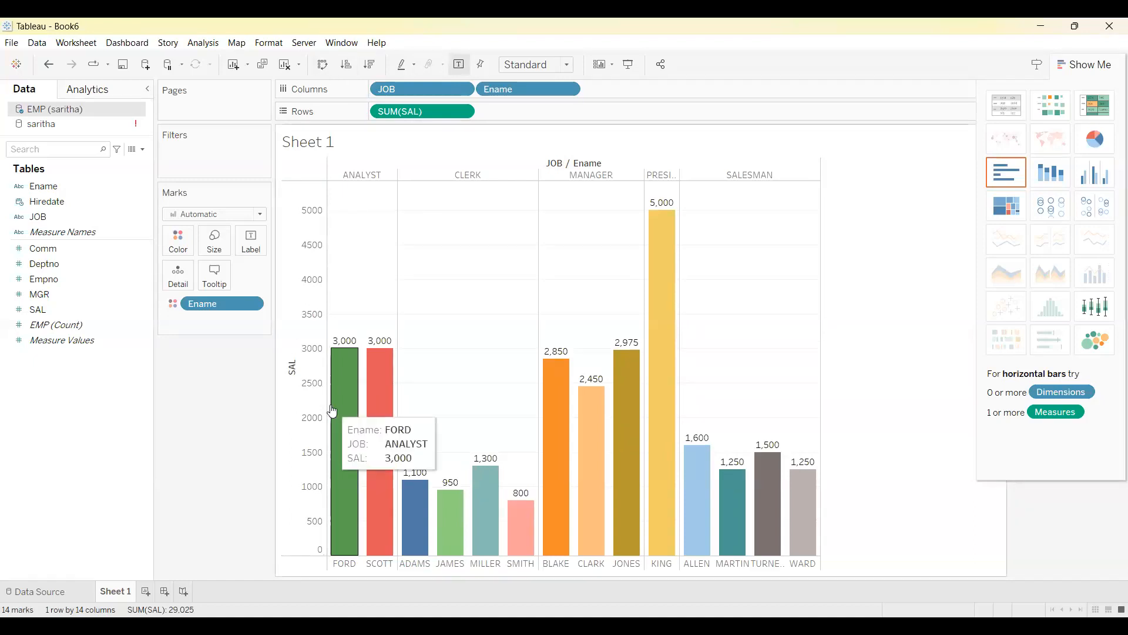
left_click(324, 66)
left_click(324, 66)
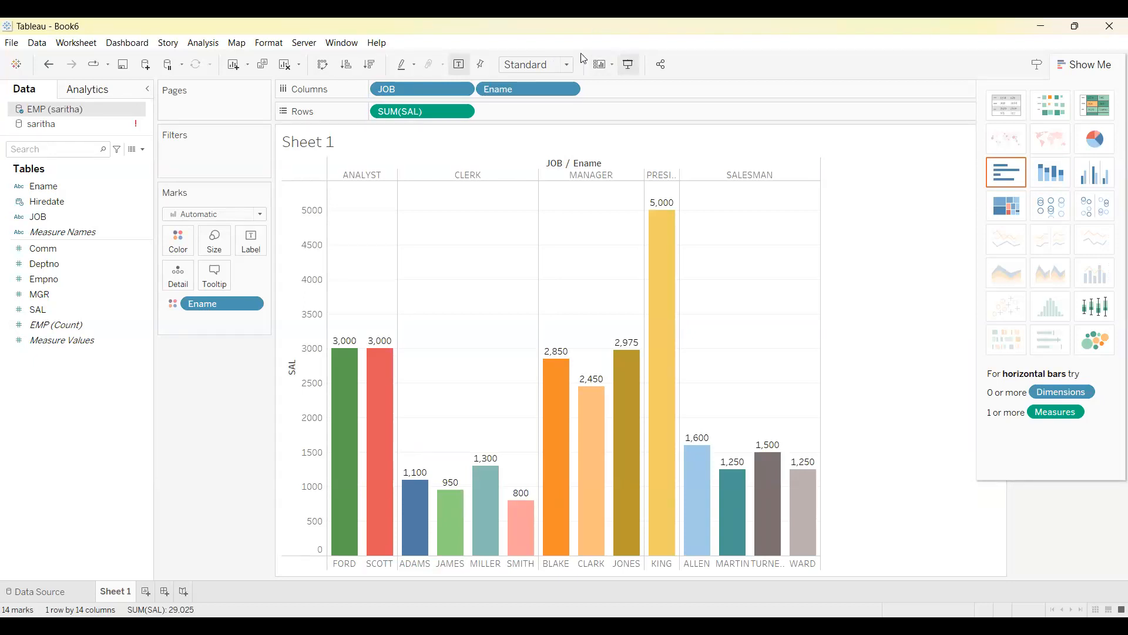
View the bar chart in presentation mode twice, returning to the worksheet each time.
key("F7")
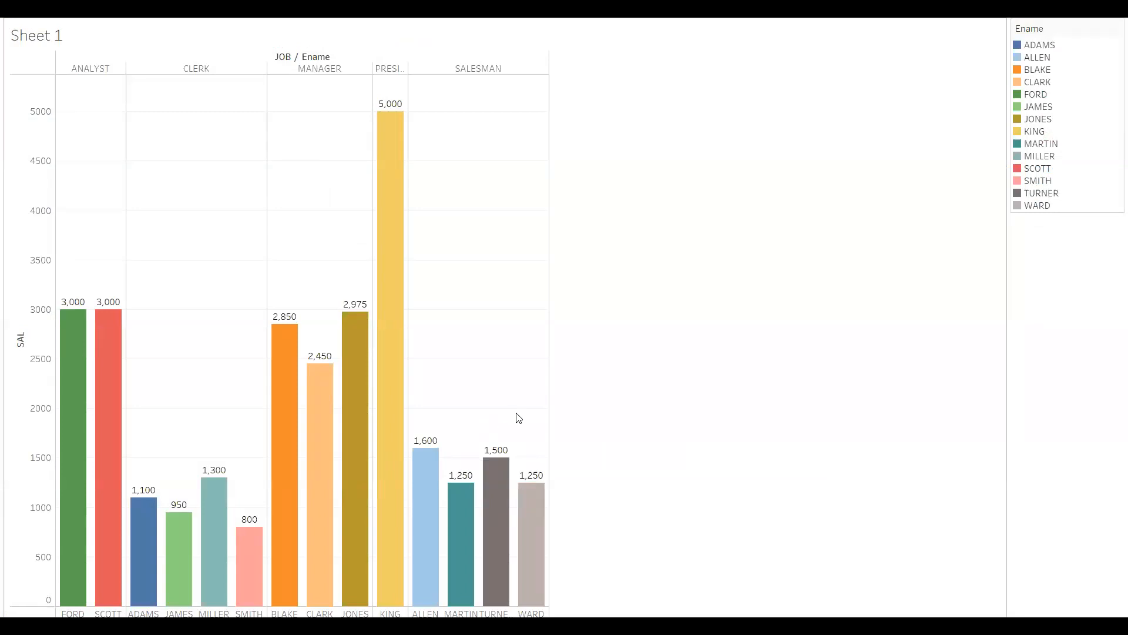
key("F7")
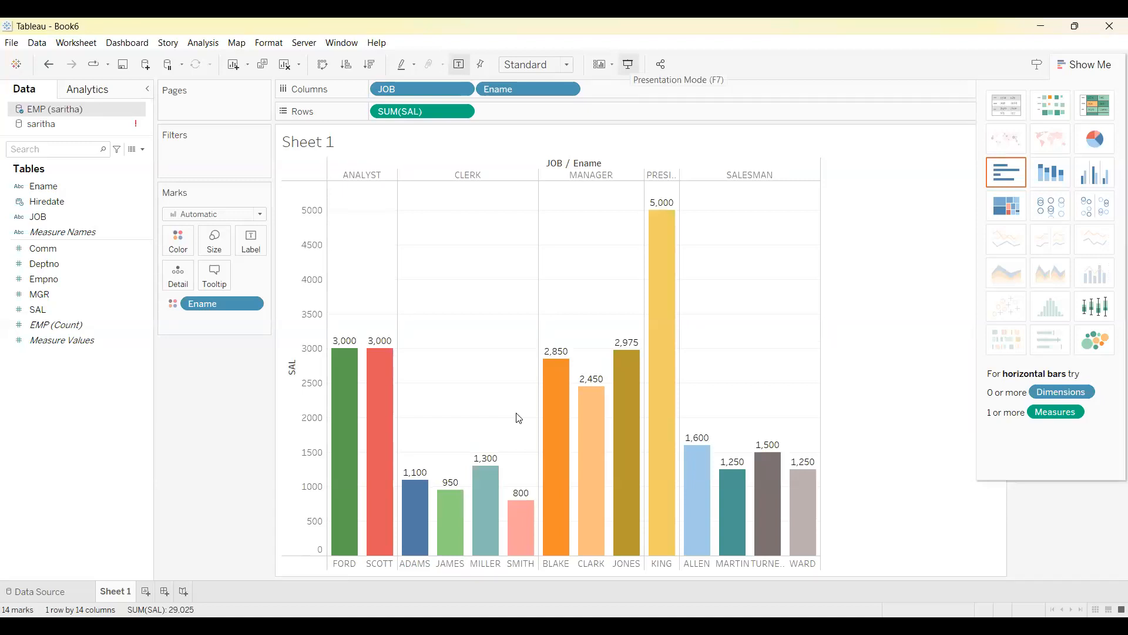
key("F7")
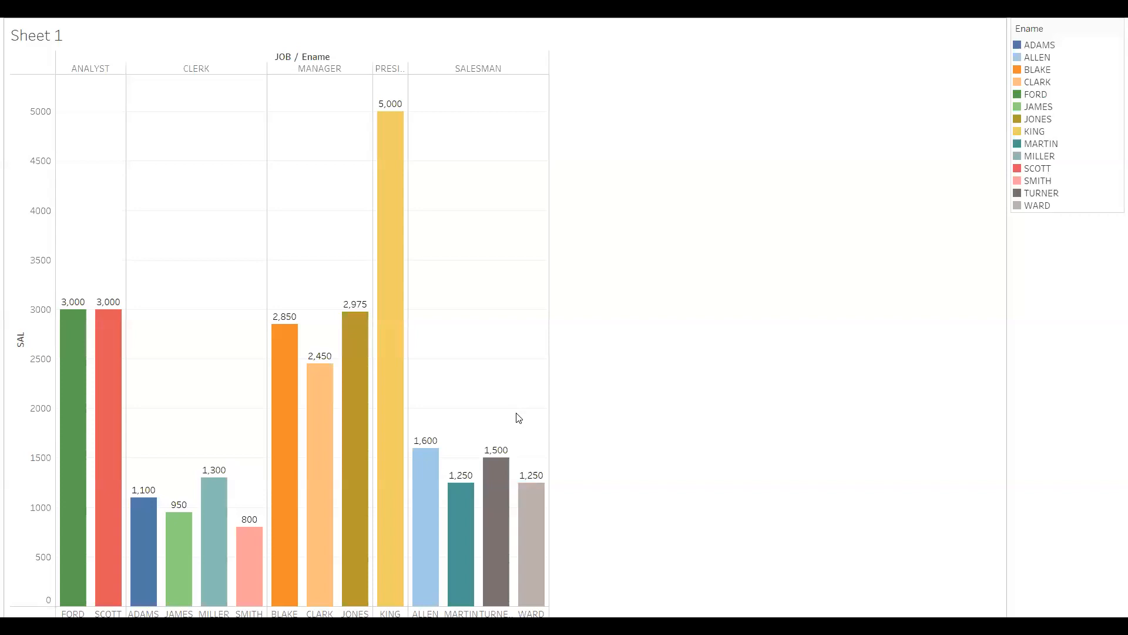
key("F7")
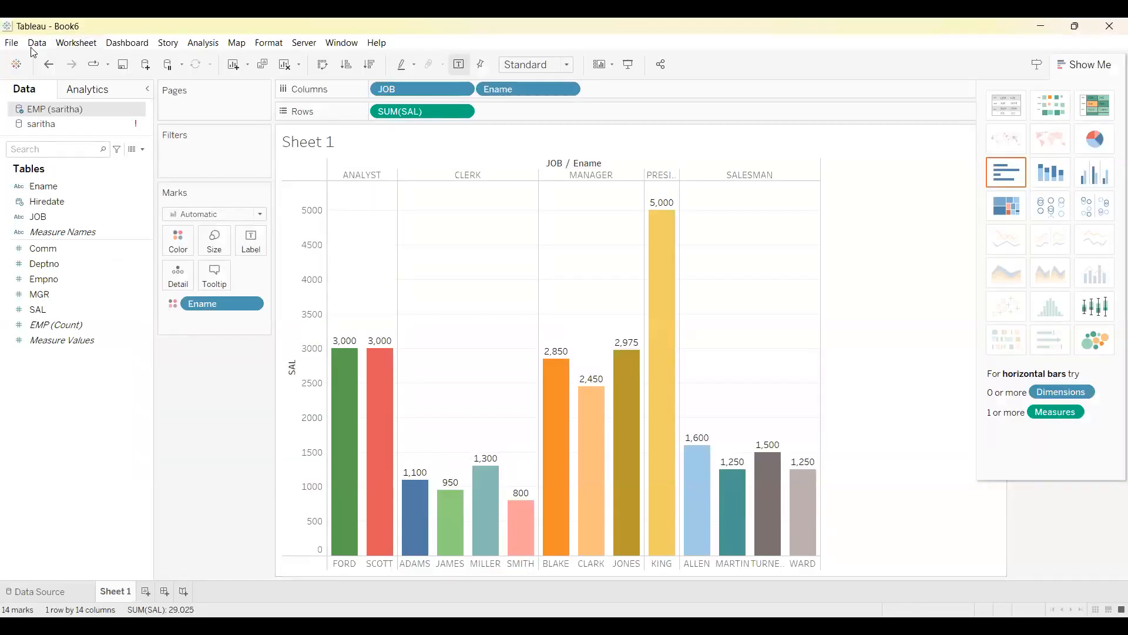
left_click(63, 47)
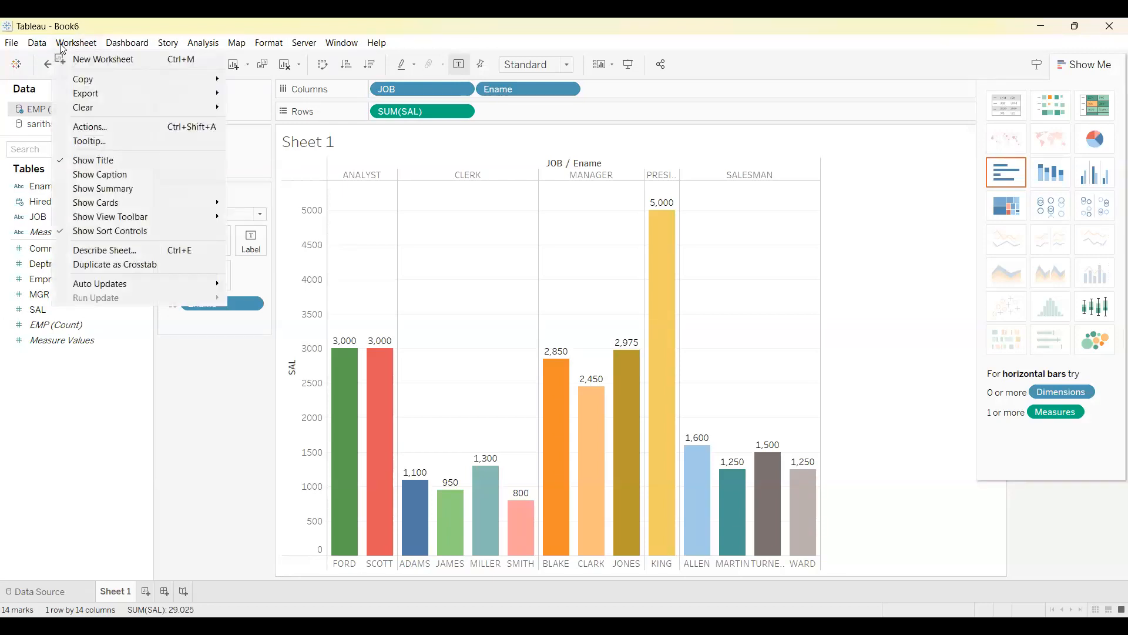
mouse_move(95, 83)
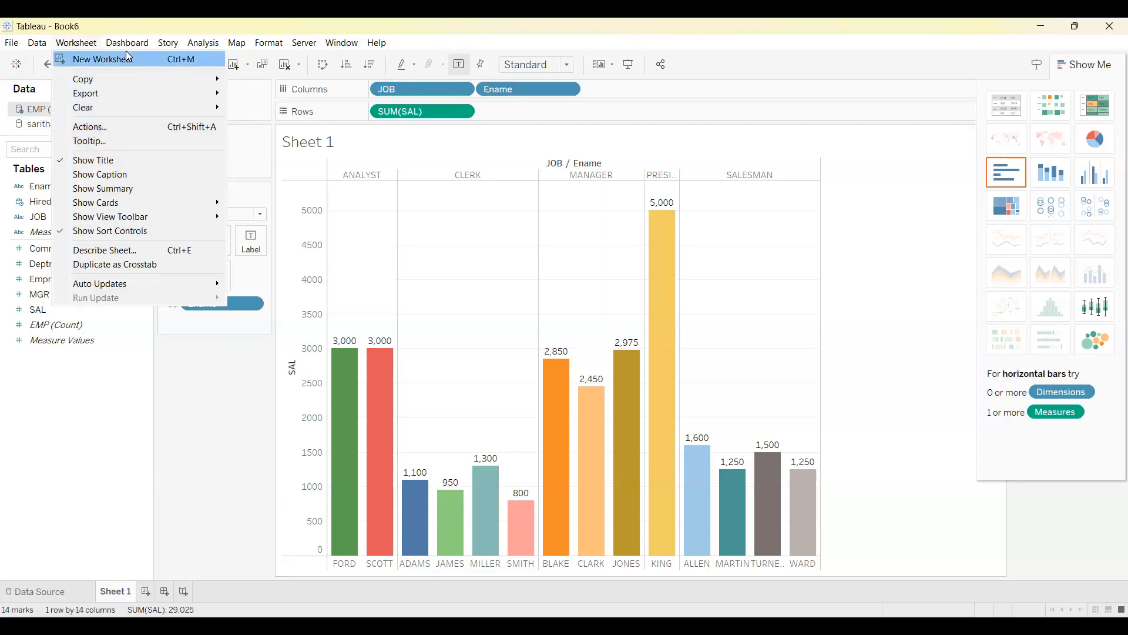
mouse_move(127, 44)
left_click(98, 443)
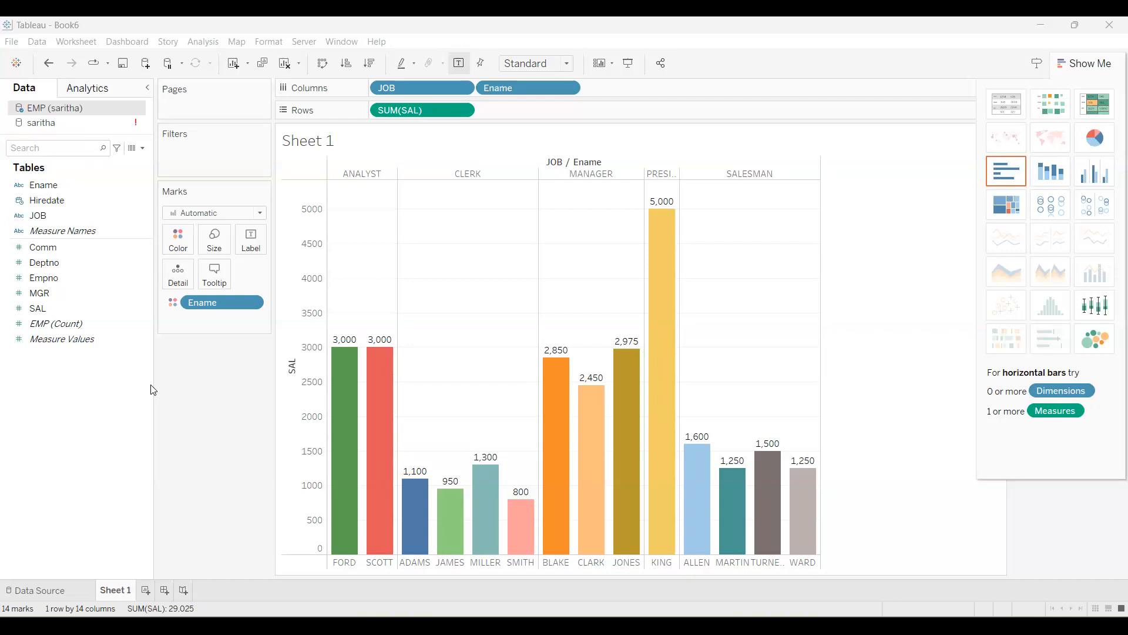
Create a calculated field named Sum with the formula sum([SAL]).
left_click(144, 149)
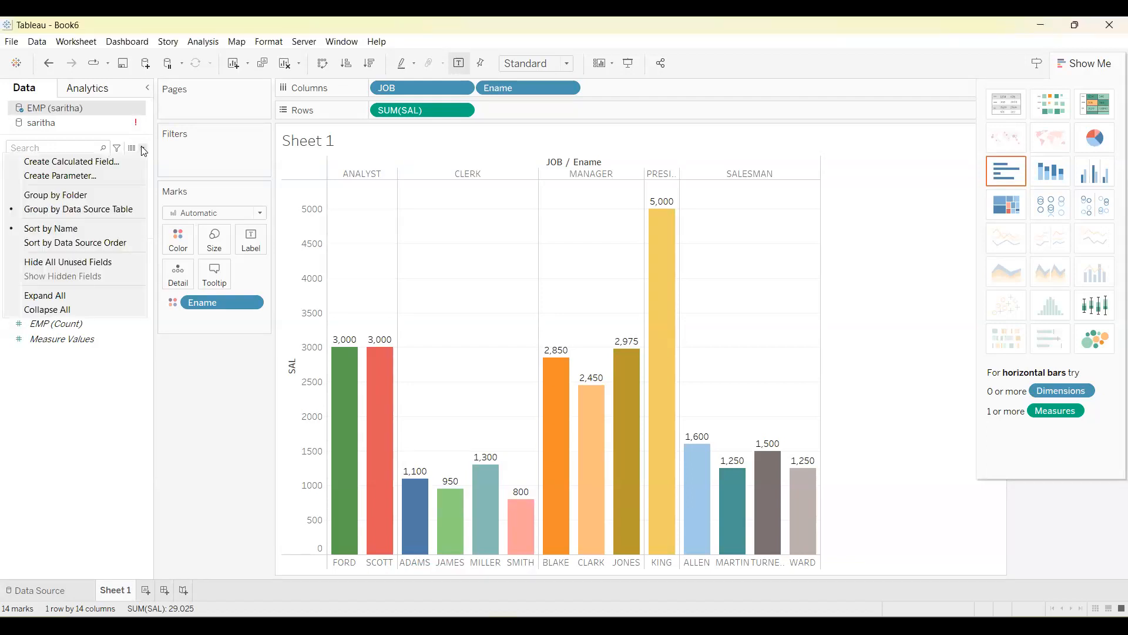
left_click(75, 160)
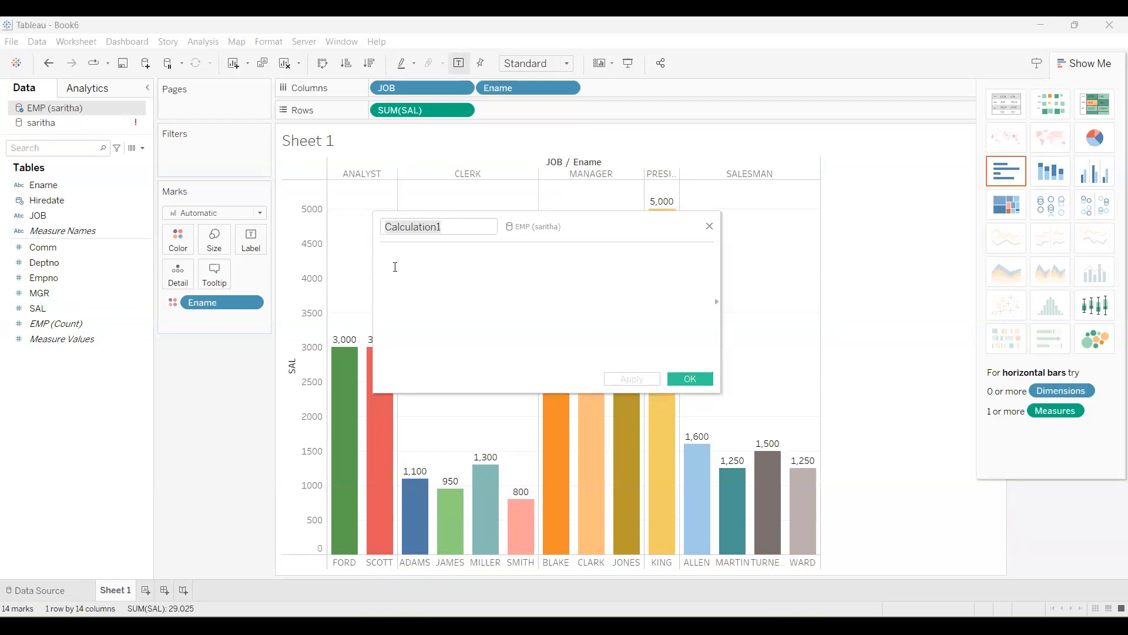
left_click(451, 227)
key("BackSpace")
key("BackSpace")
key("BackSpace")
key("BackSpace")
key("BackSpace")
key("BackSpace")
key("BackSpace")
key("BackSpace")
key("BackSpace")
key("BackSpace")
key("BackSpace")
key("BackSpace")
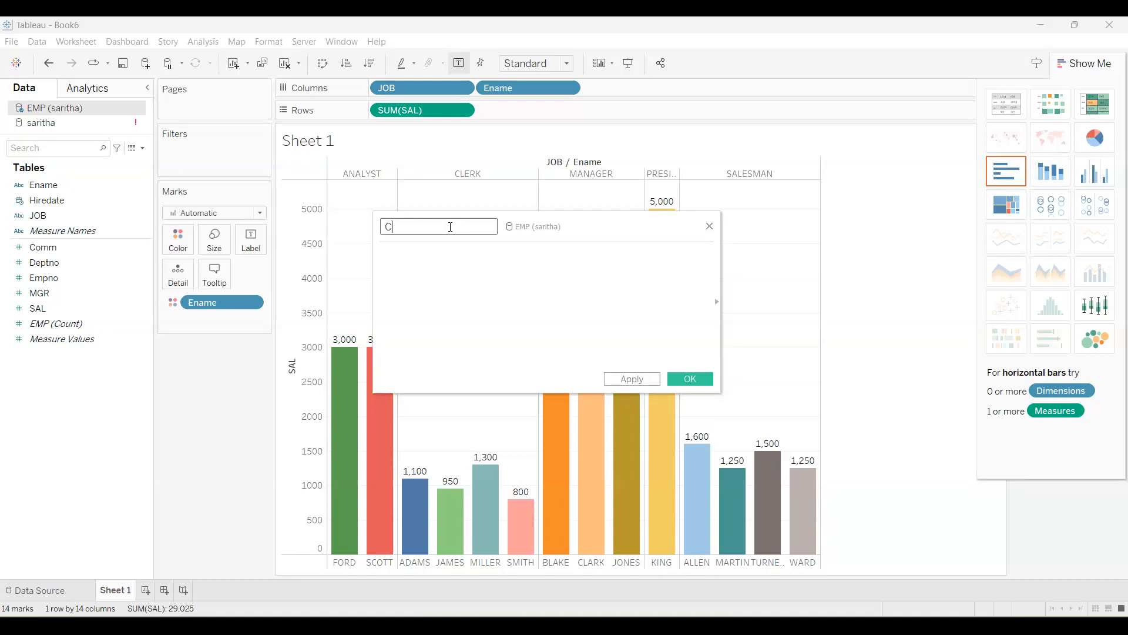
type("Sum")
left_click(448, 256)
type("s")
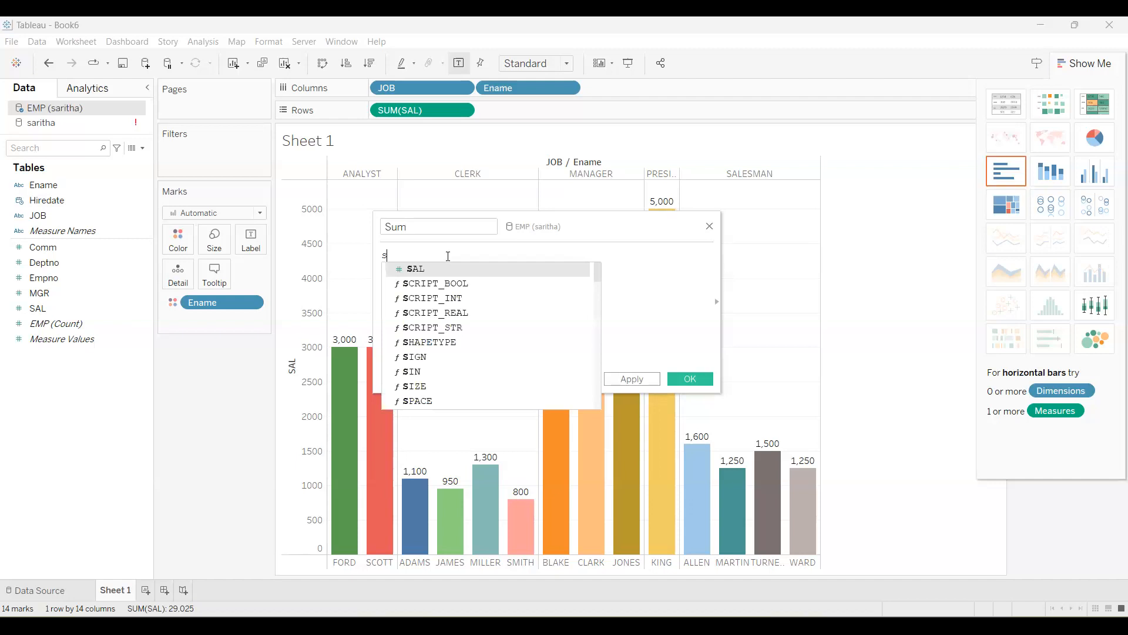
type("um()")
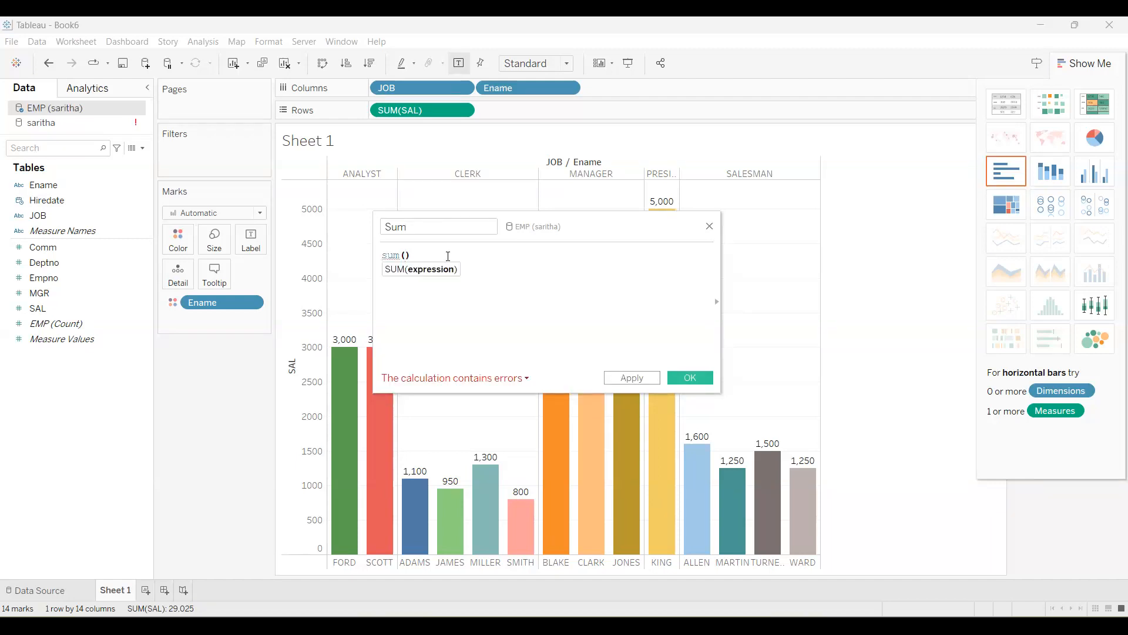
type("s")
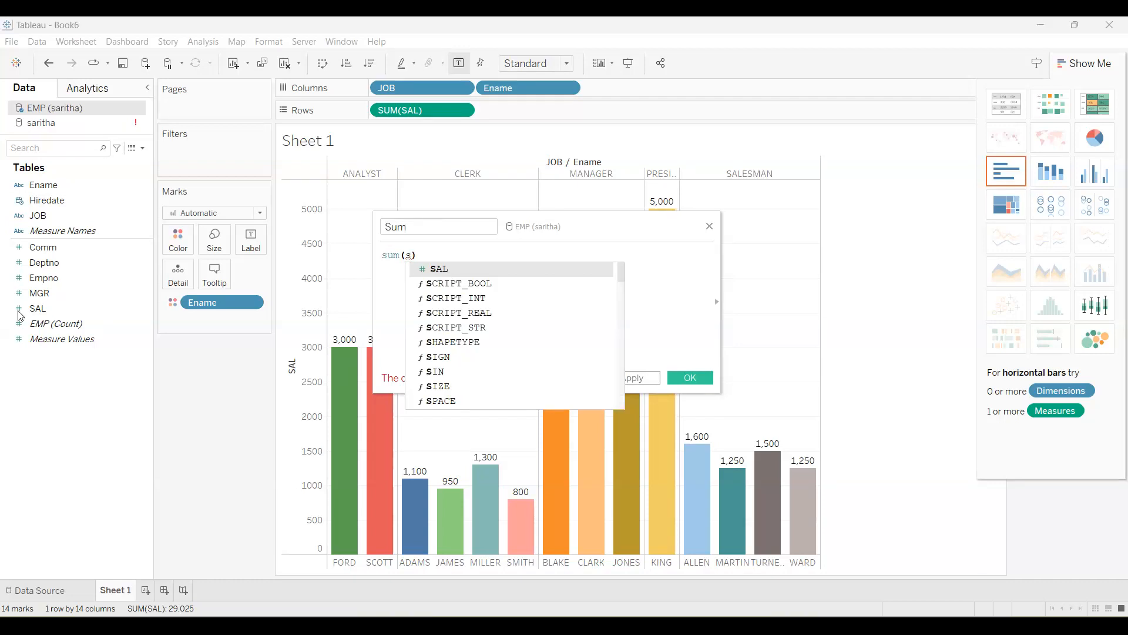
double_click(450, 271)
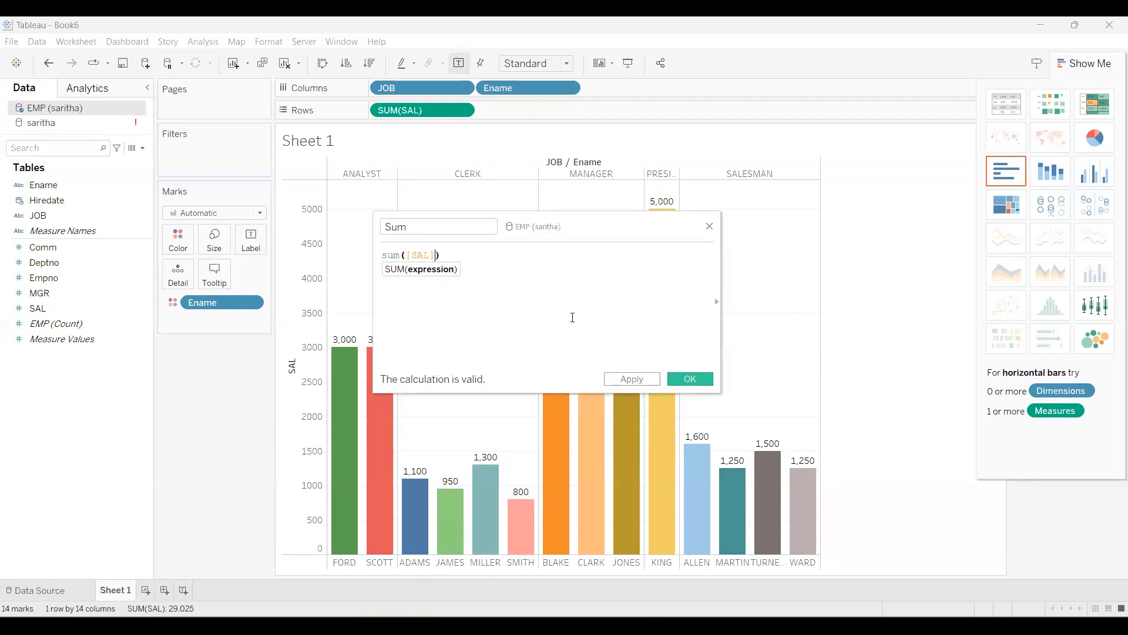
key("Return")
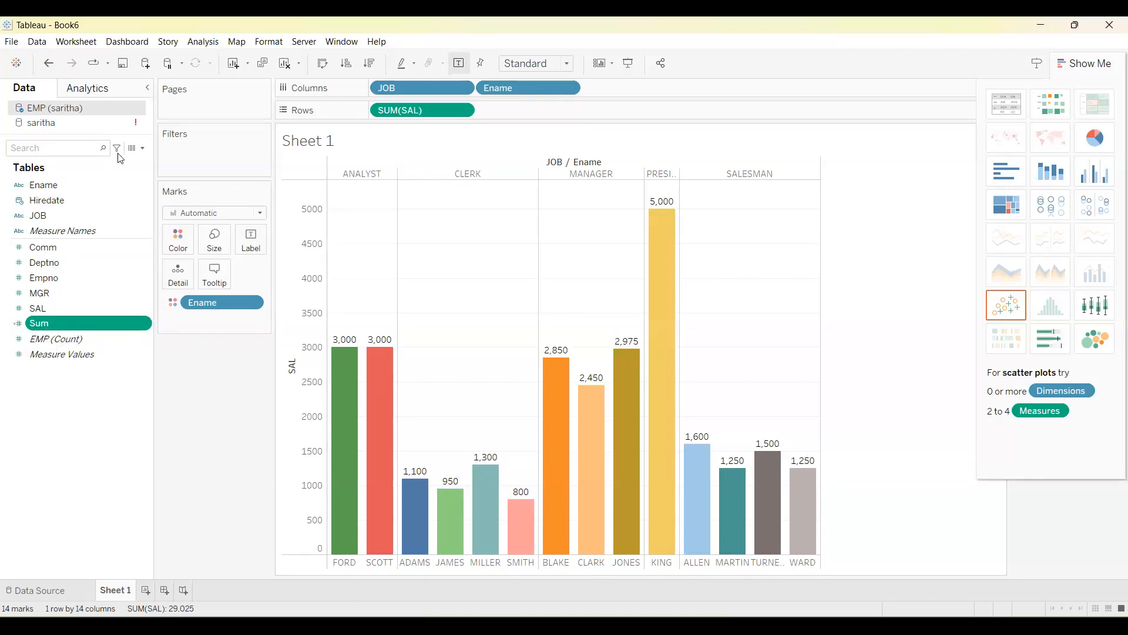
Create a calculated field named Avg with the formula Avg([SAL]).
left_click(142, 148)
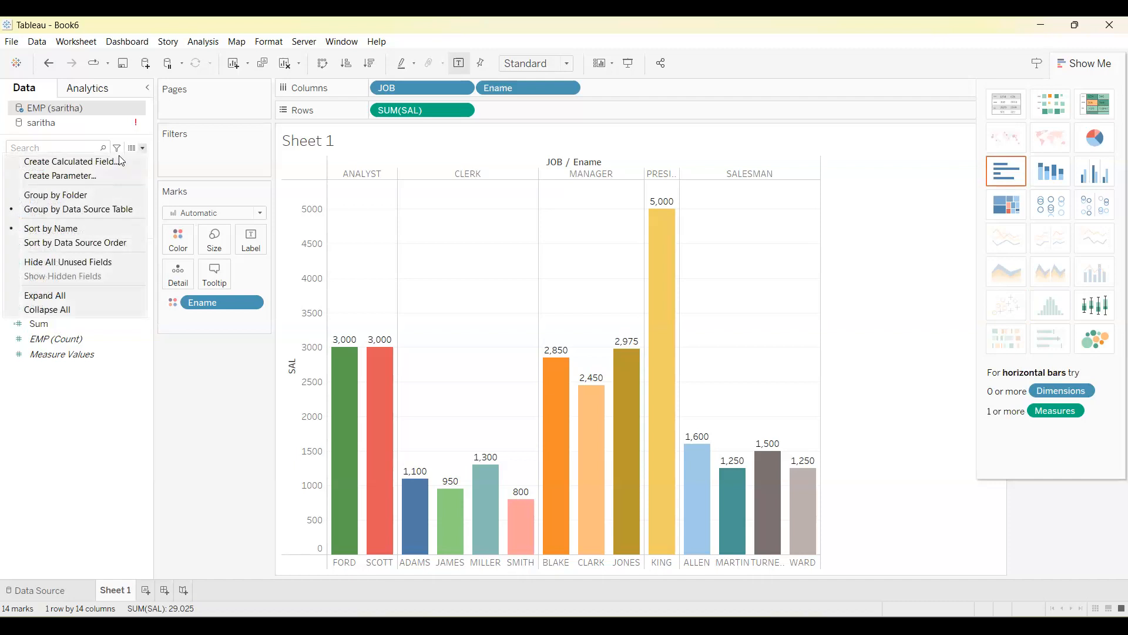
left_click(103, 162)
type("Avg")
left_click(407, 246)
type("A")
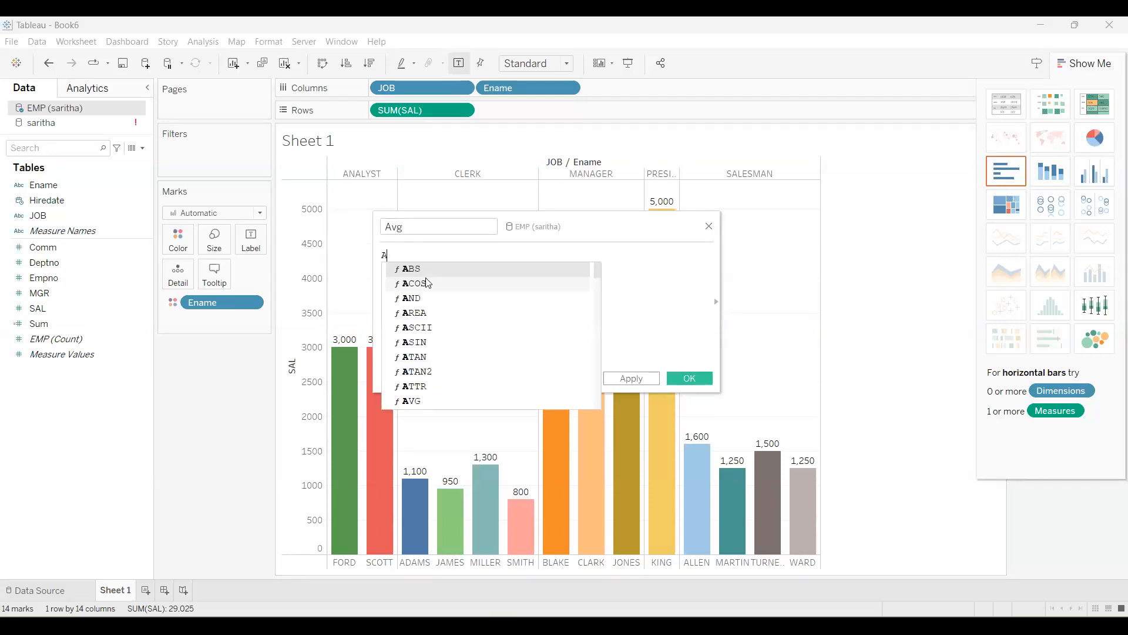
type("vg(")
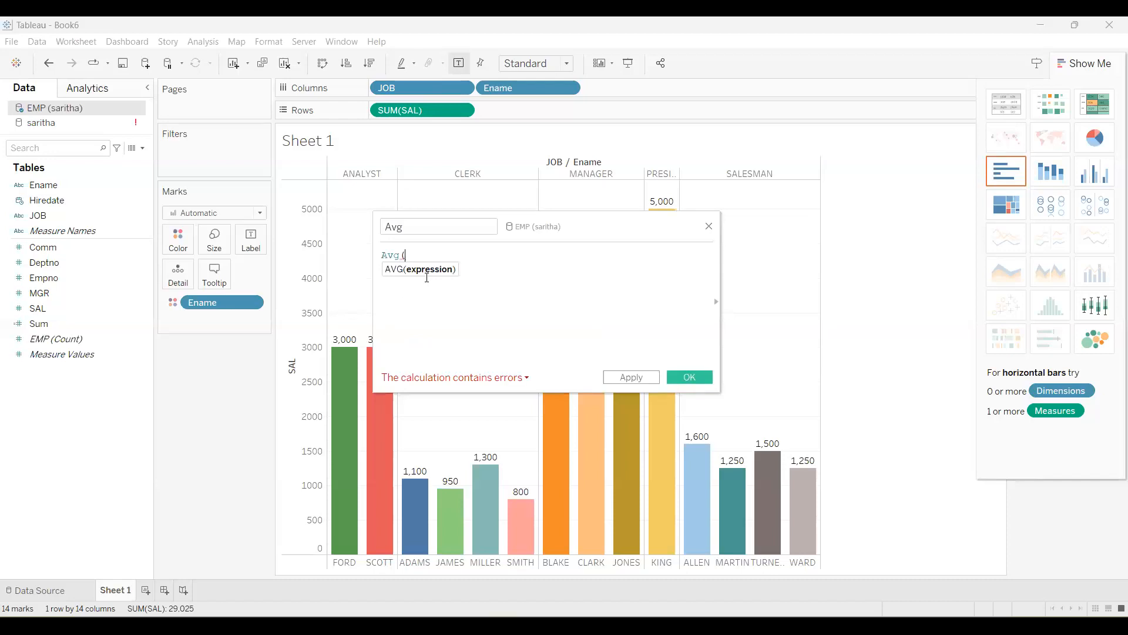
type("s")
left_click(449, 269)
type(")")
key("BackSpace")
type(")")
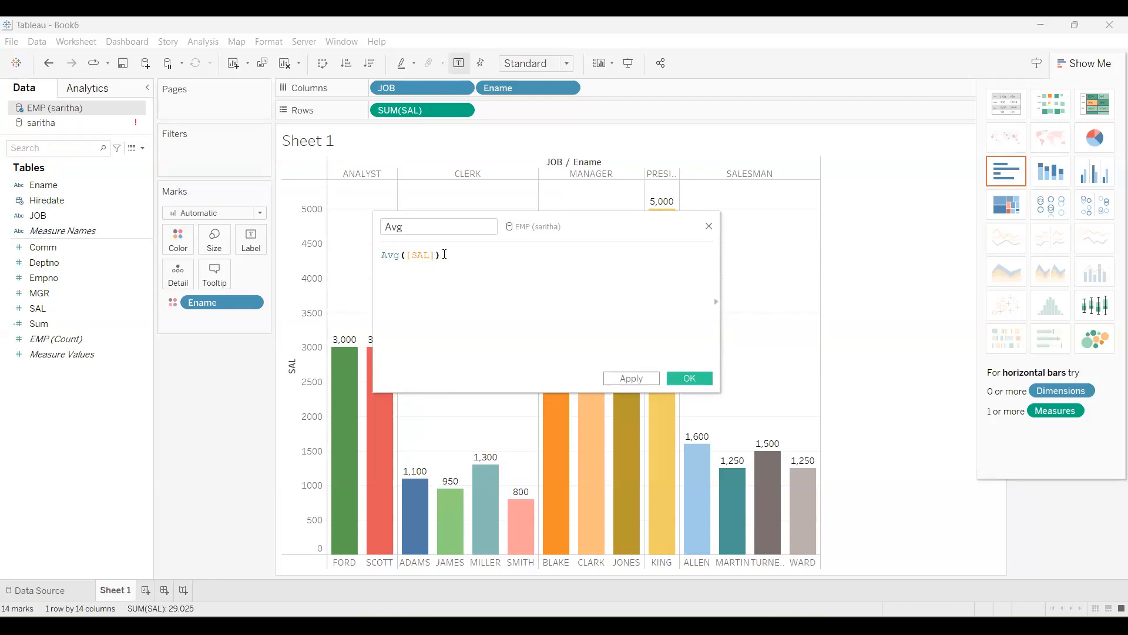
key("Return")
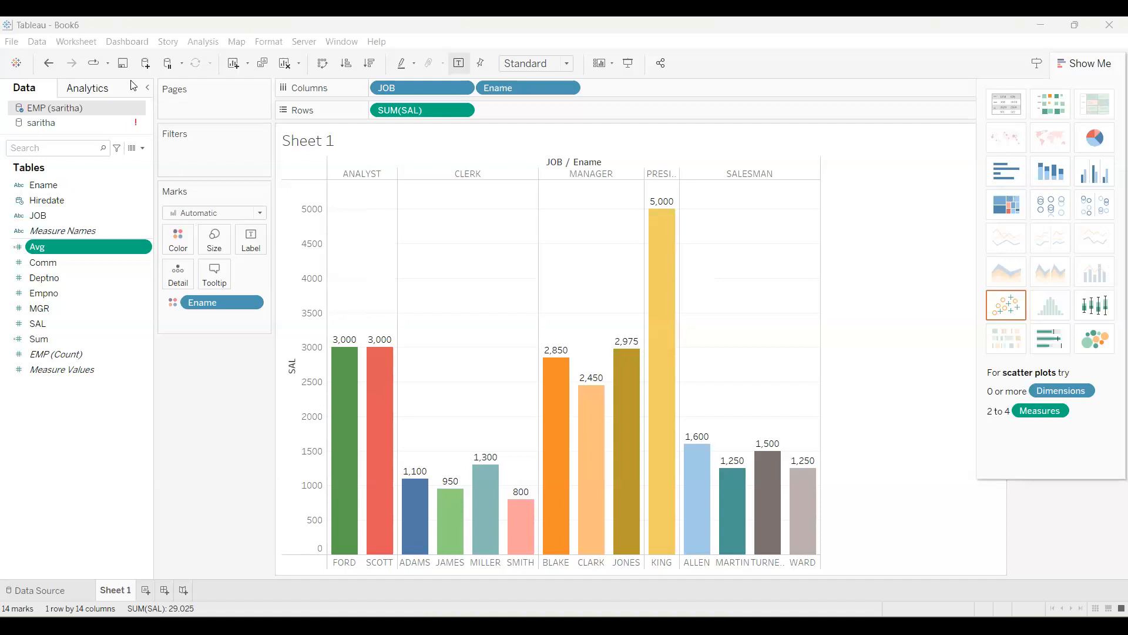
Create a calculated field named Max with the formula max([SAL]).
left_click(144, 149)
key("Return")
type("Max")
left_click(463, 265)
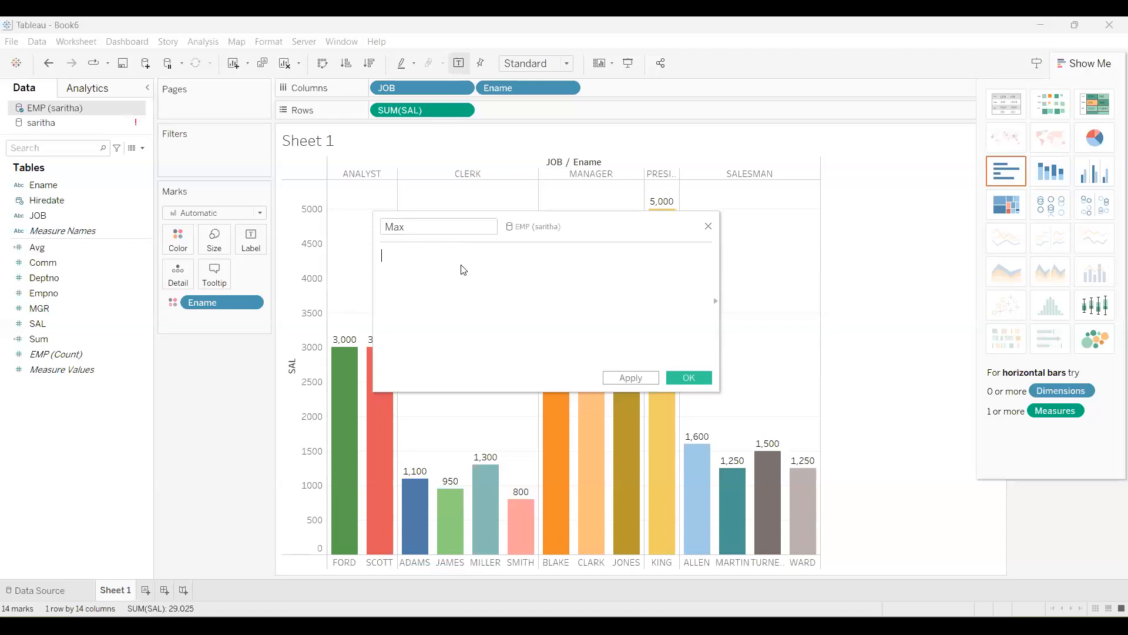
type("max()")
key("Left")
type("s")
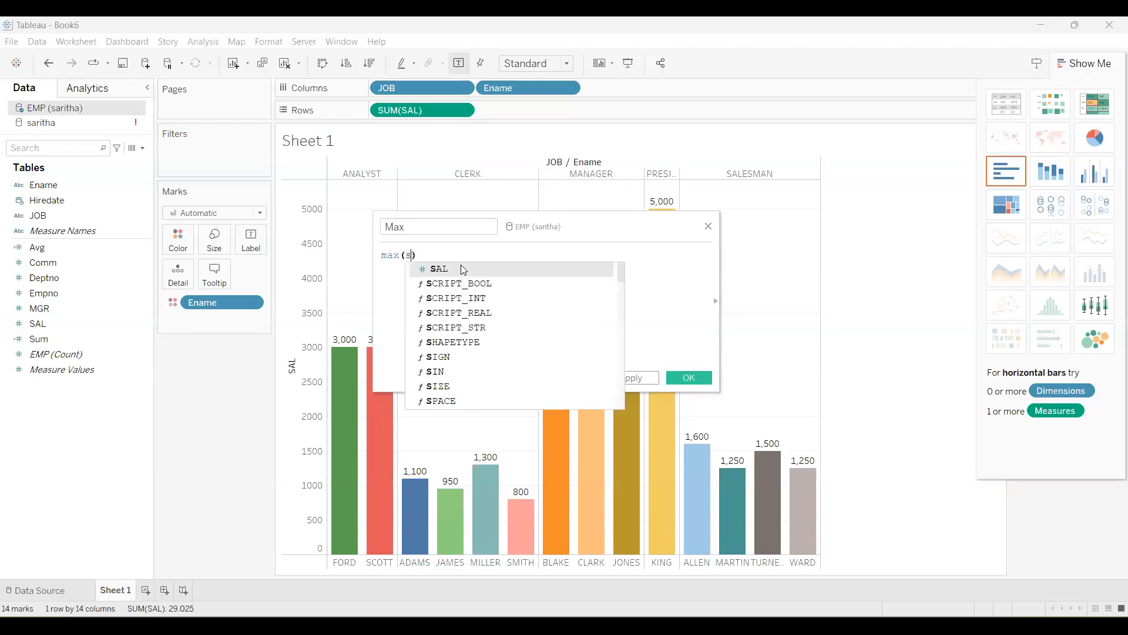
type("a")
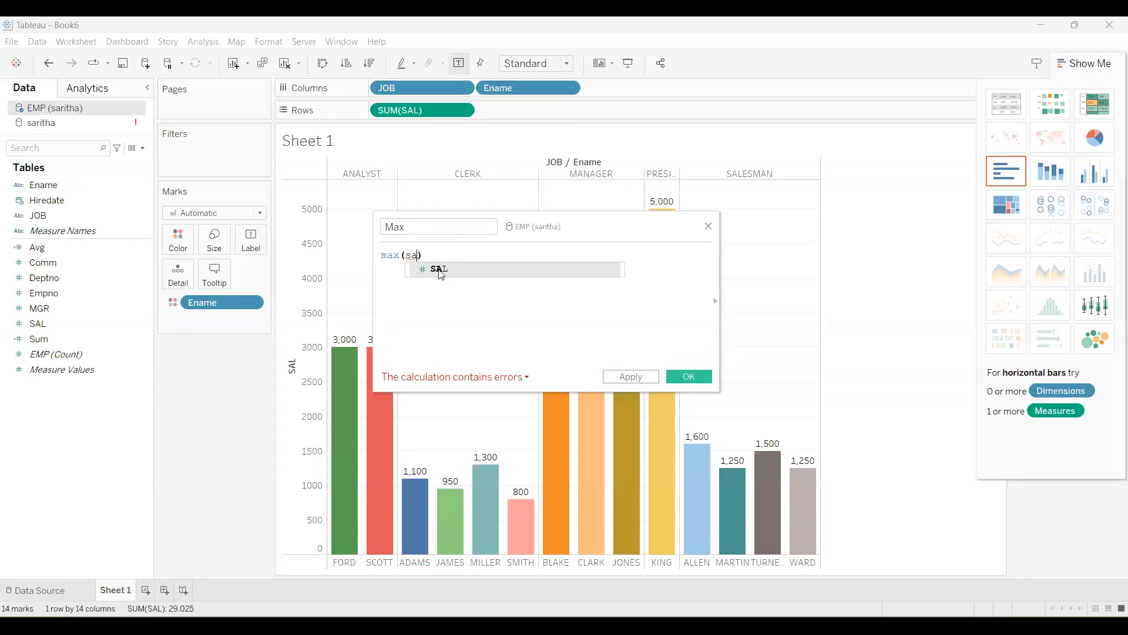
left_click(441, 271)
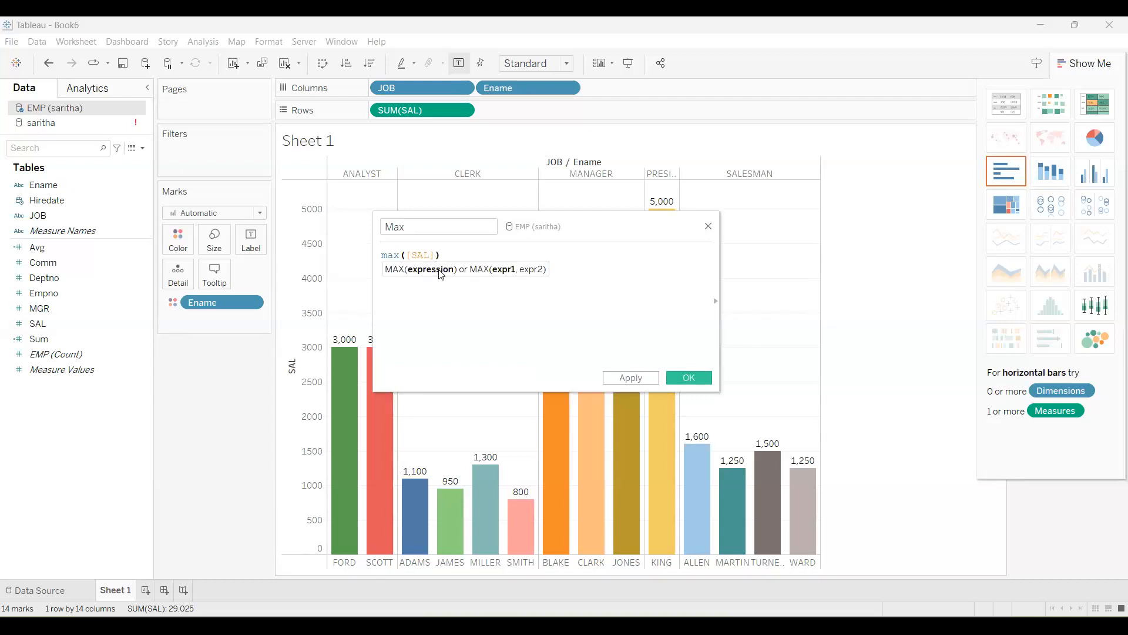
key("Return")
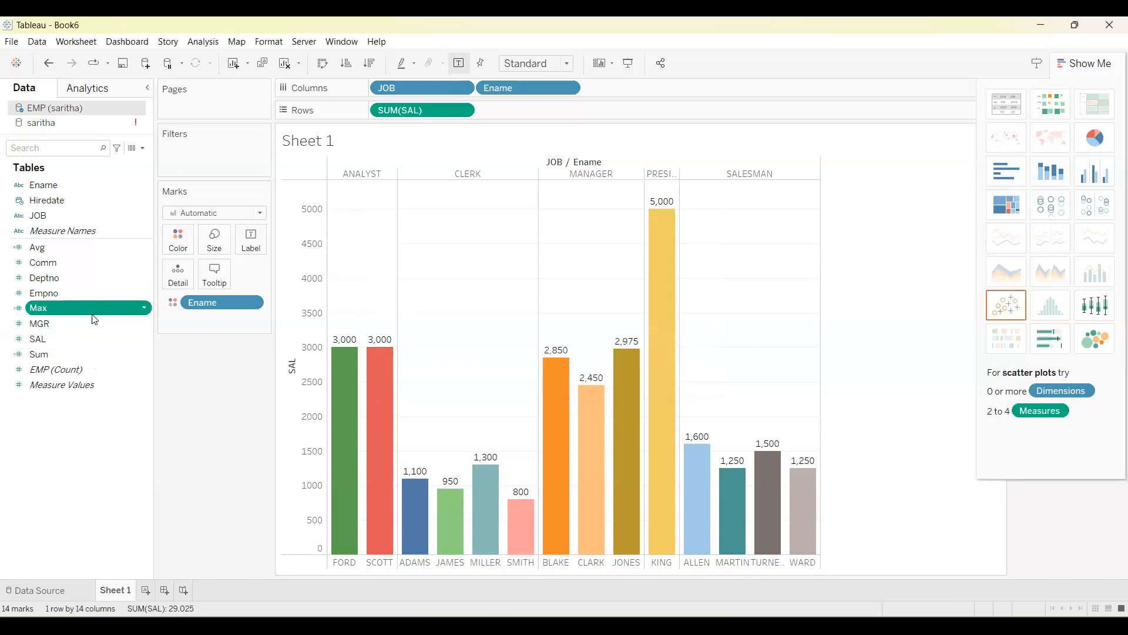
Create a calculated field named Min with the formula MIN([SAL]).
left_click(142, 148)
left_click(118, 157)
type("Min")
left_click(459, 329)
type("m")
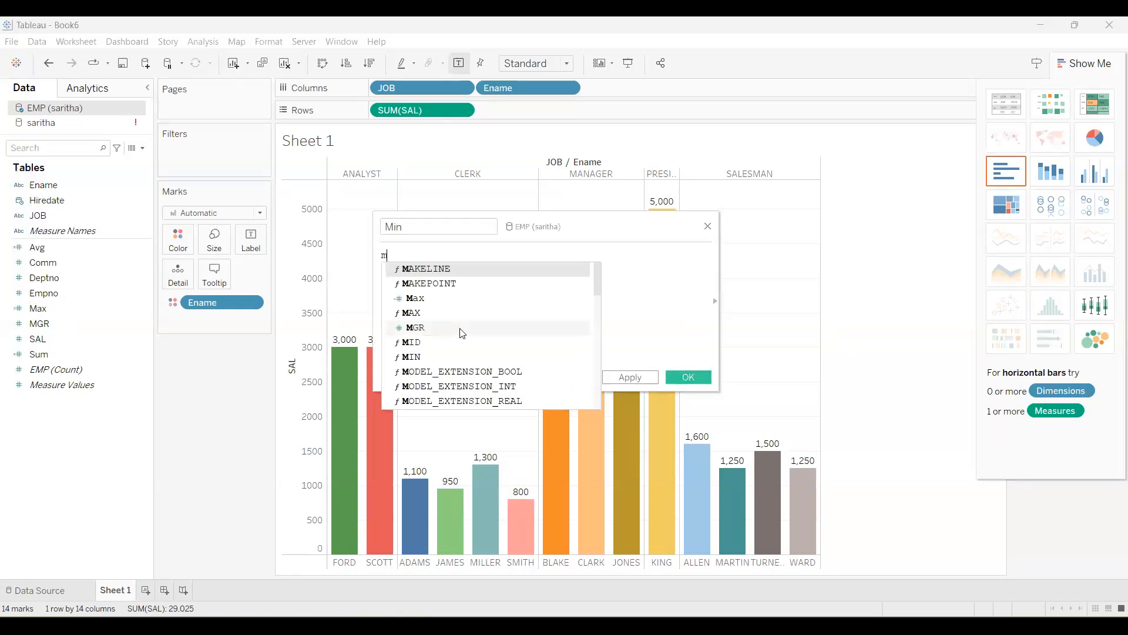
type("in")
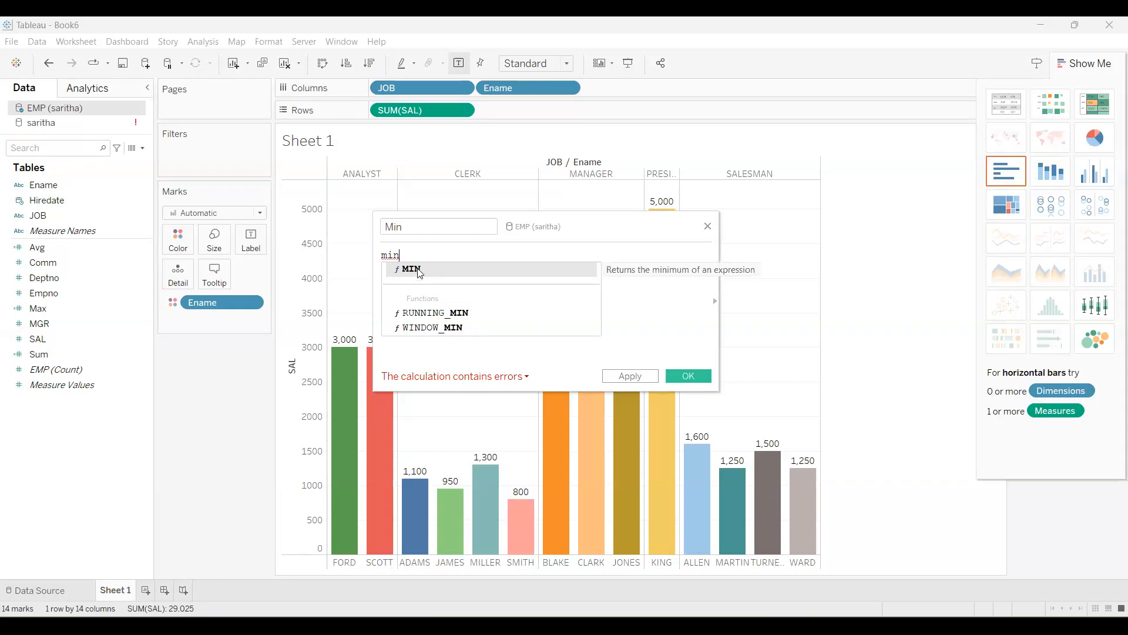
left_click(416, 274)
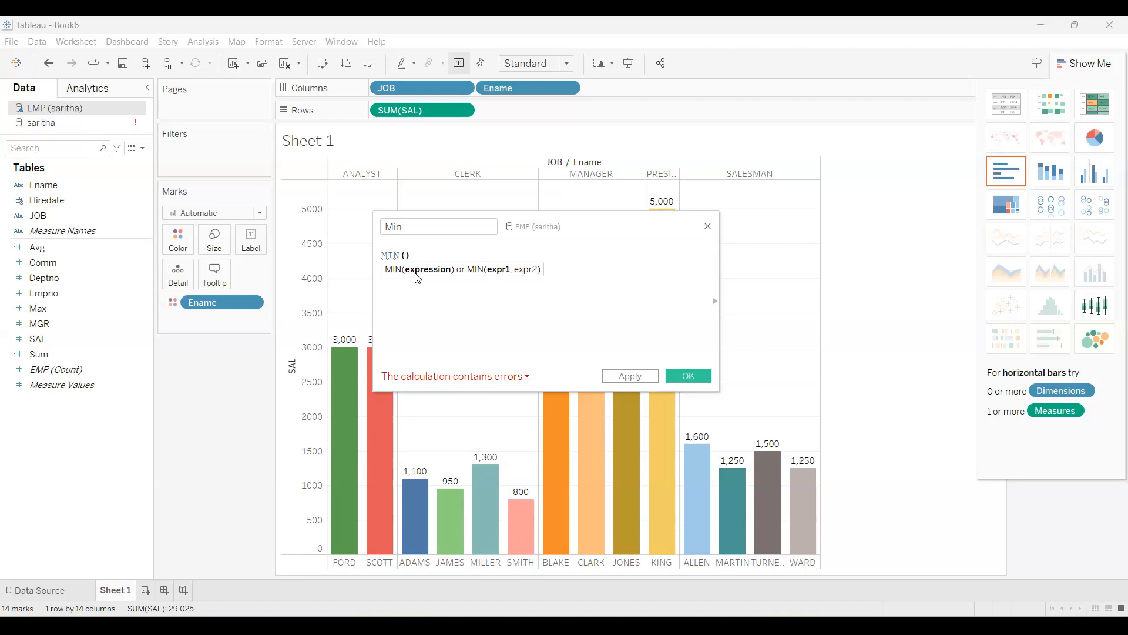
type("sa")
left_click(441, 273)
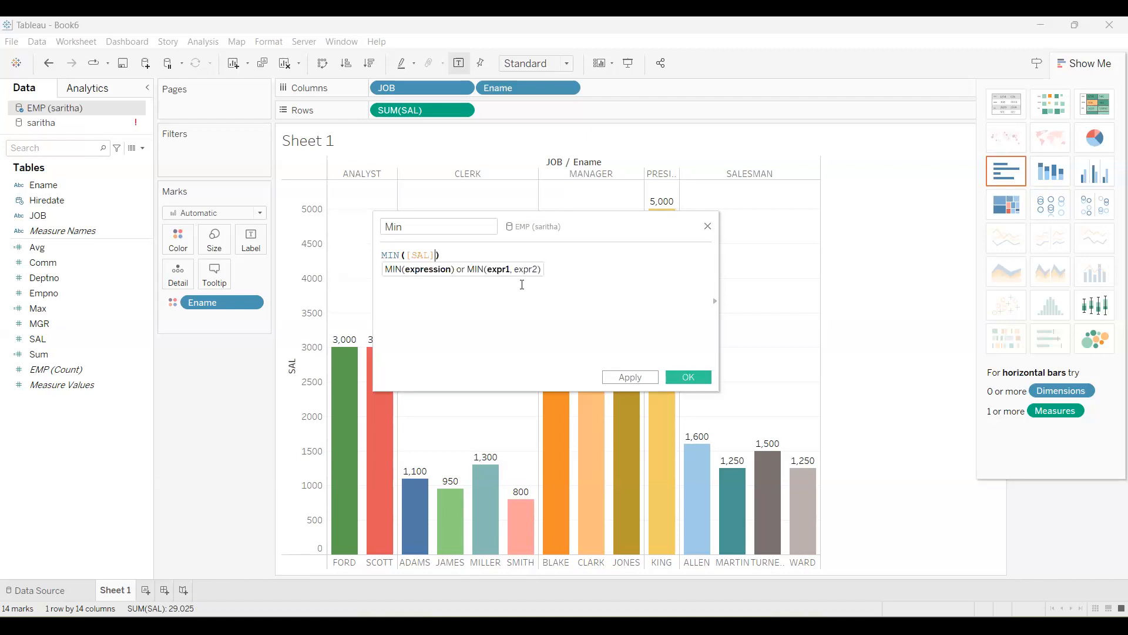
left_click(688, 377)
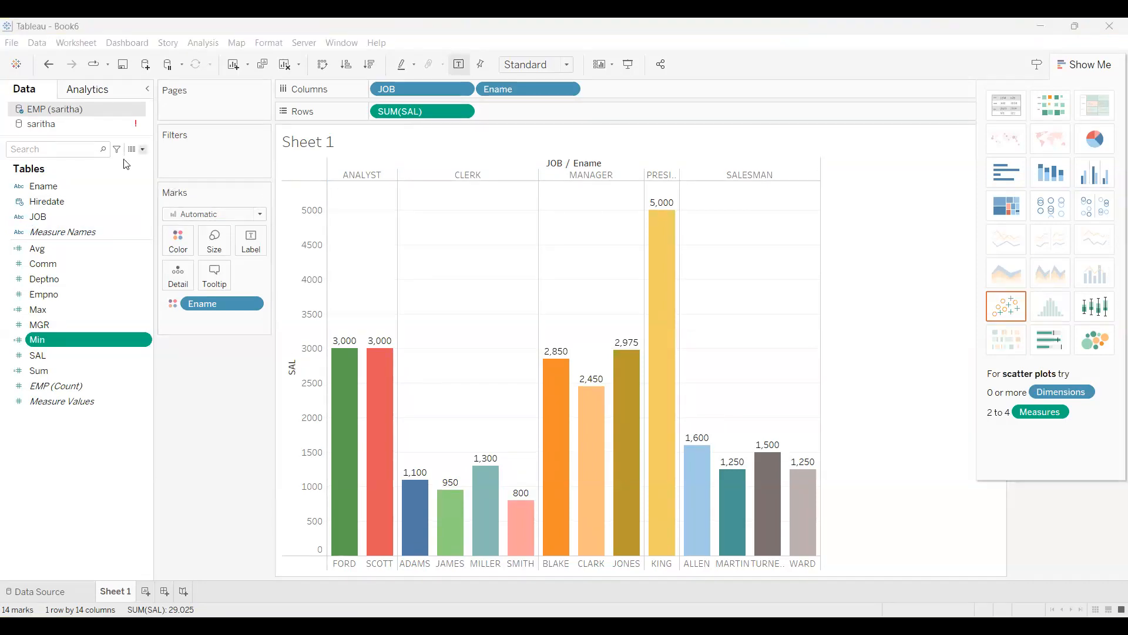
Create a calculated field named Count with the formula COUNT([SAL]).
left_click(143, 151)
key("Return")
type("Count")
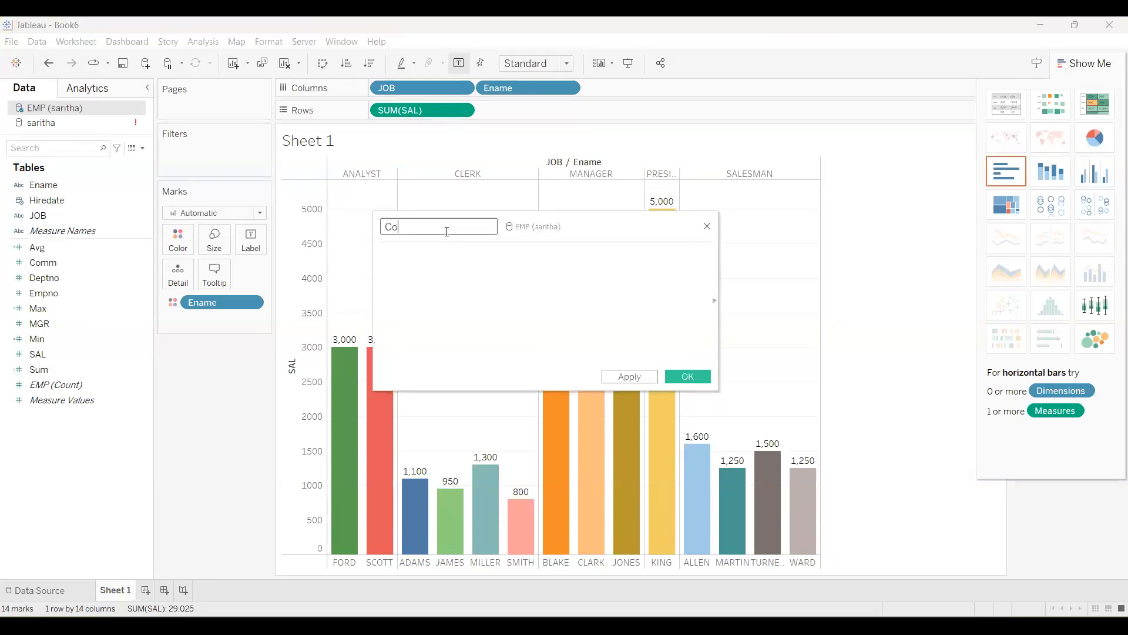
left_click(447, 259)
type("co")
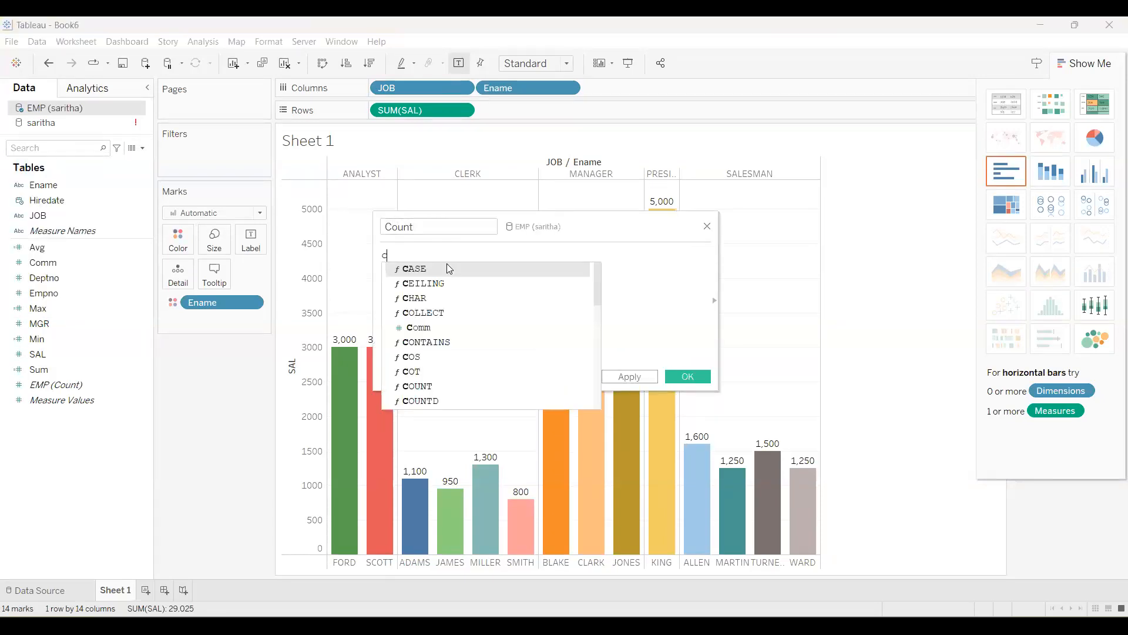
type("unt")
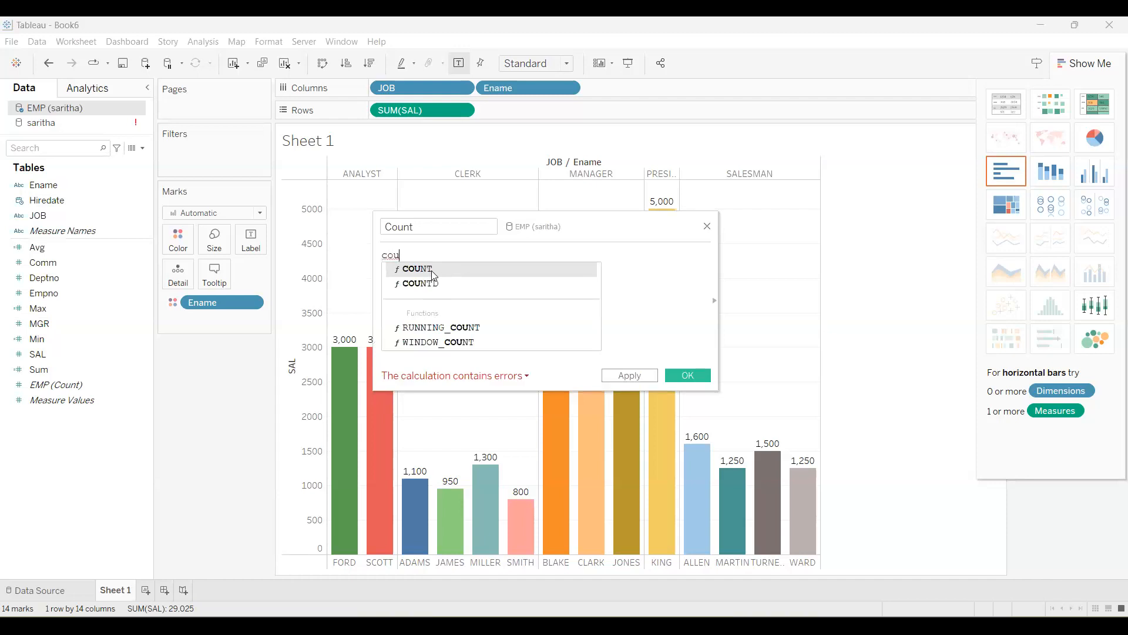
key("Return")
type("sal")
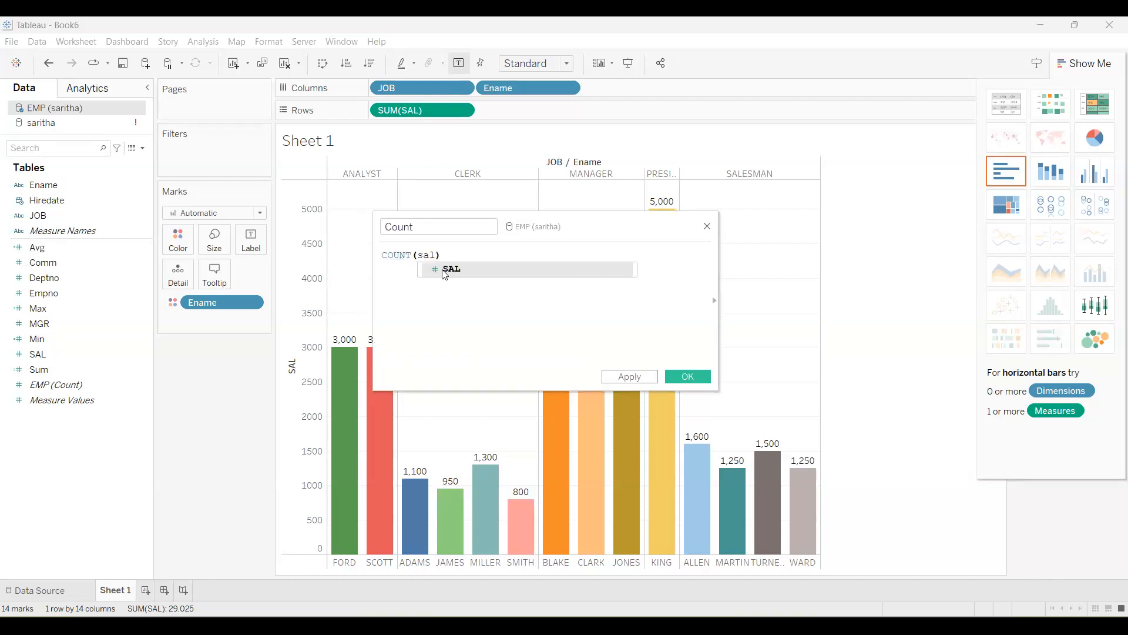
key("Return")
left_click(688, 376)
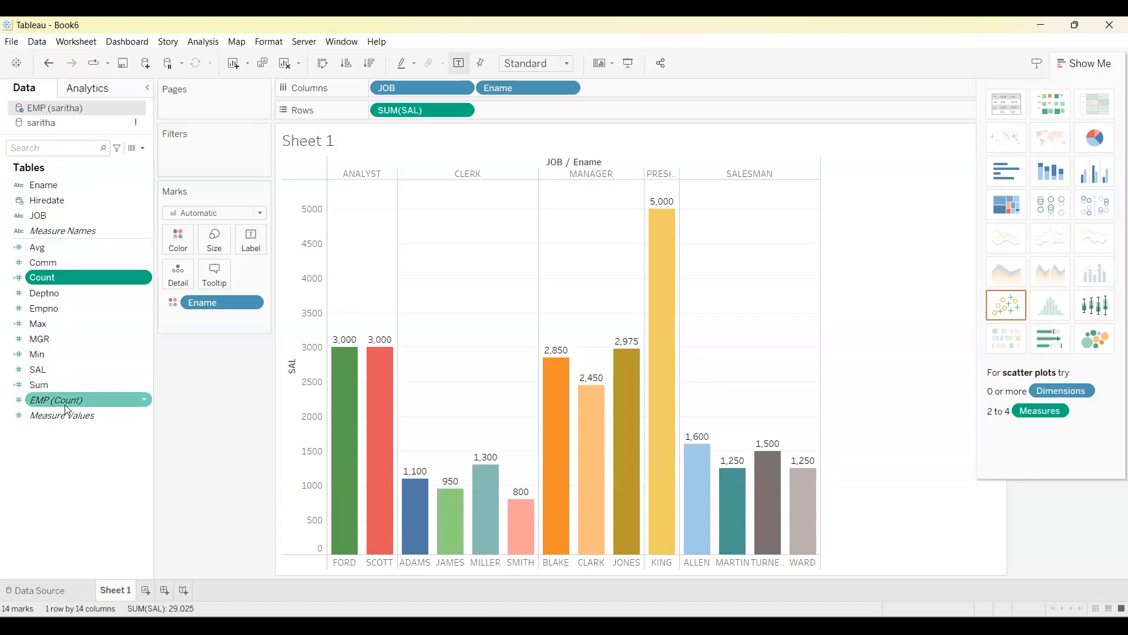
Add the Avg, Min, Sum, Count and Max fields to the Sheet 1 chart and display all measures as side-by-side bars.
double_click(45, 247)
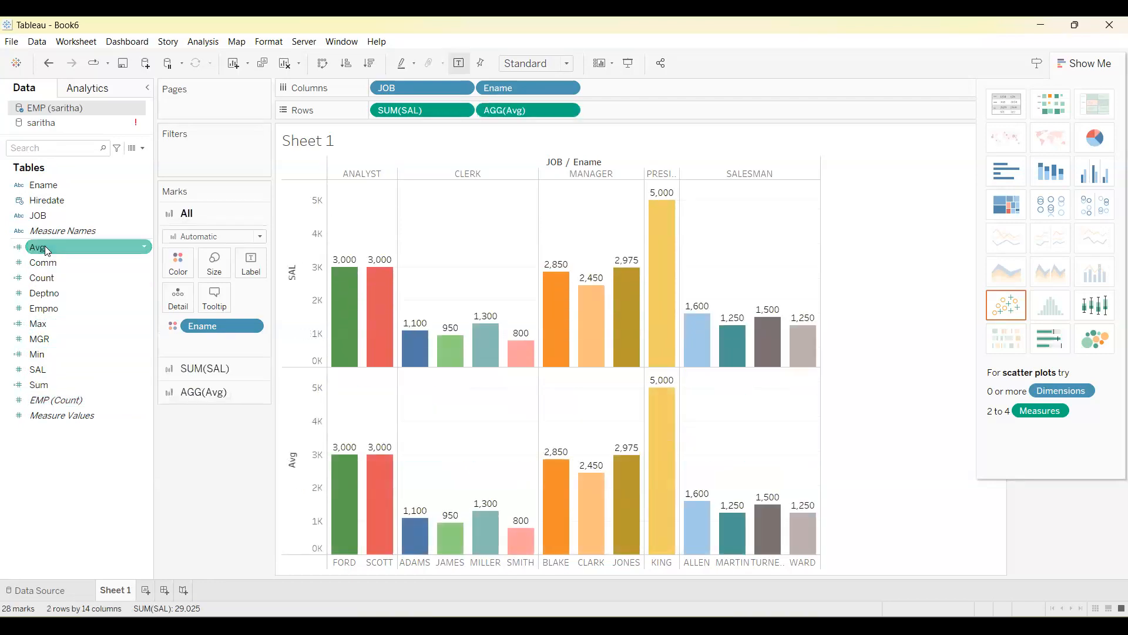
left_click(49, 354)
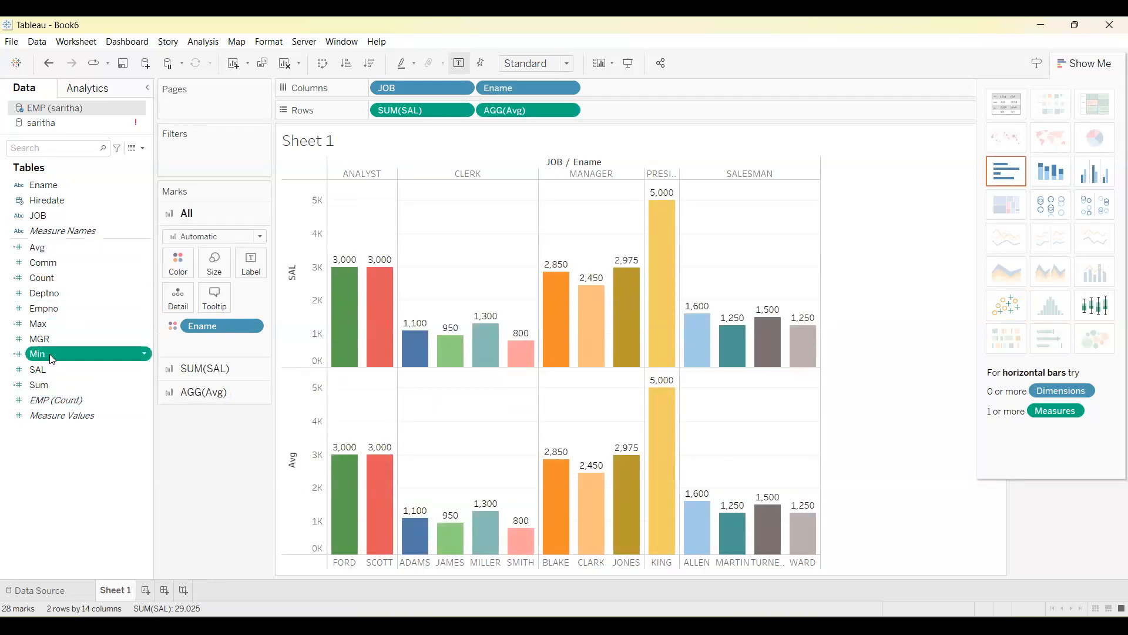
double_click(49, 354)
left_click(57, 382)
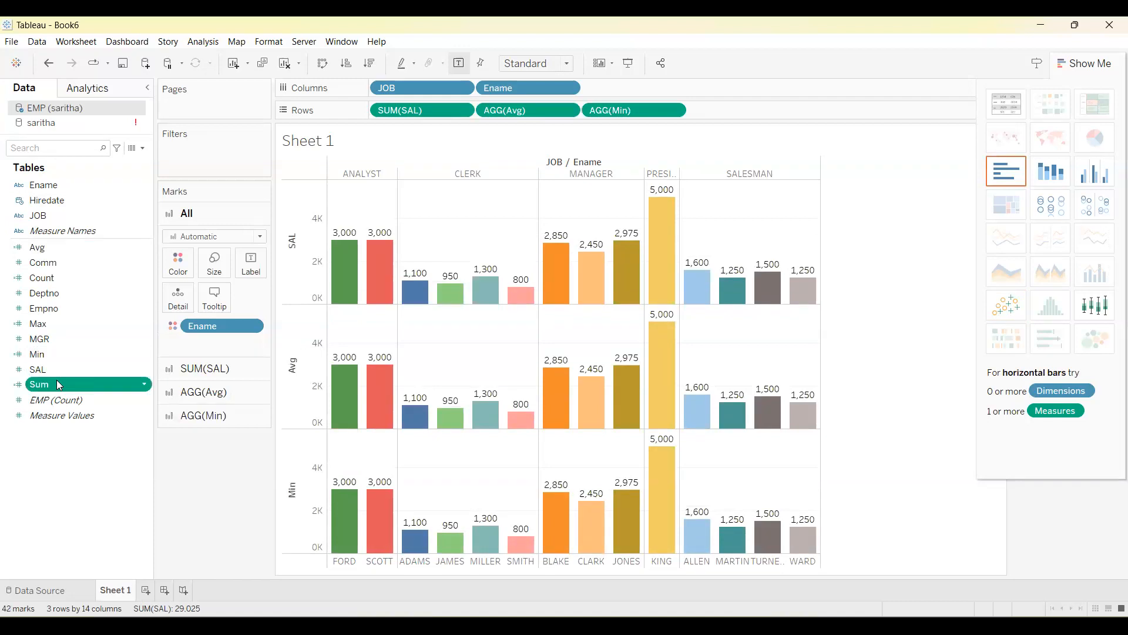
double_click(58, 384)
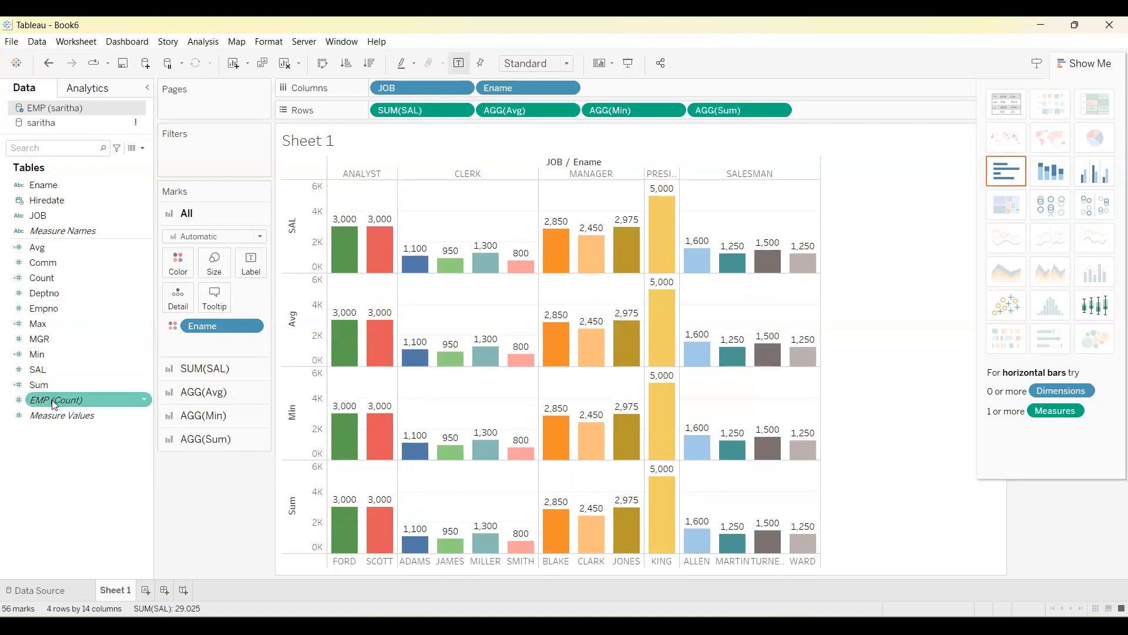
left_click(48, 281)
double_click(47, 281)
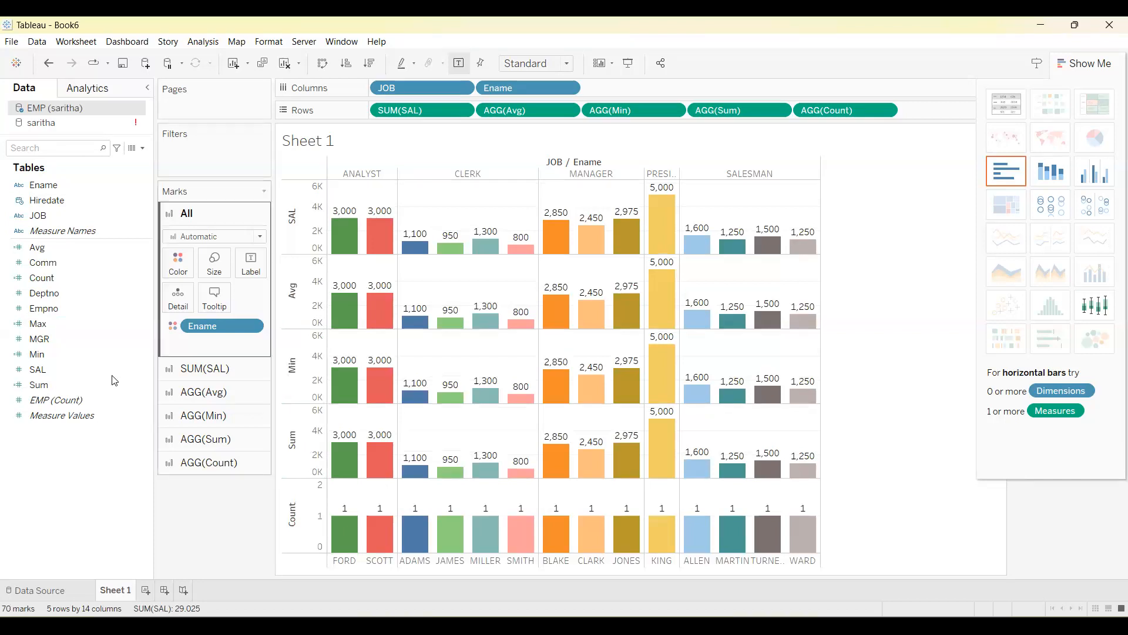
double_click(54, 324)
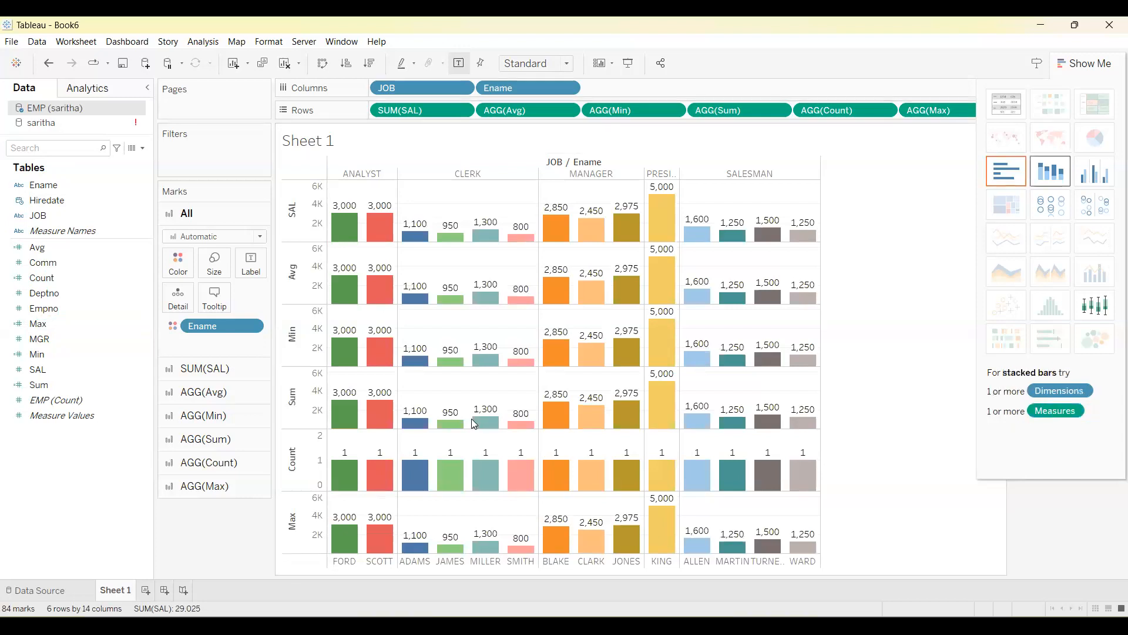
key("ctrl+w")
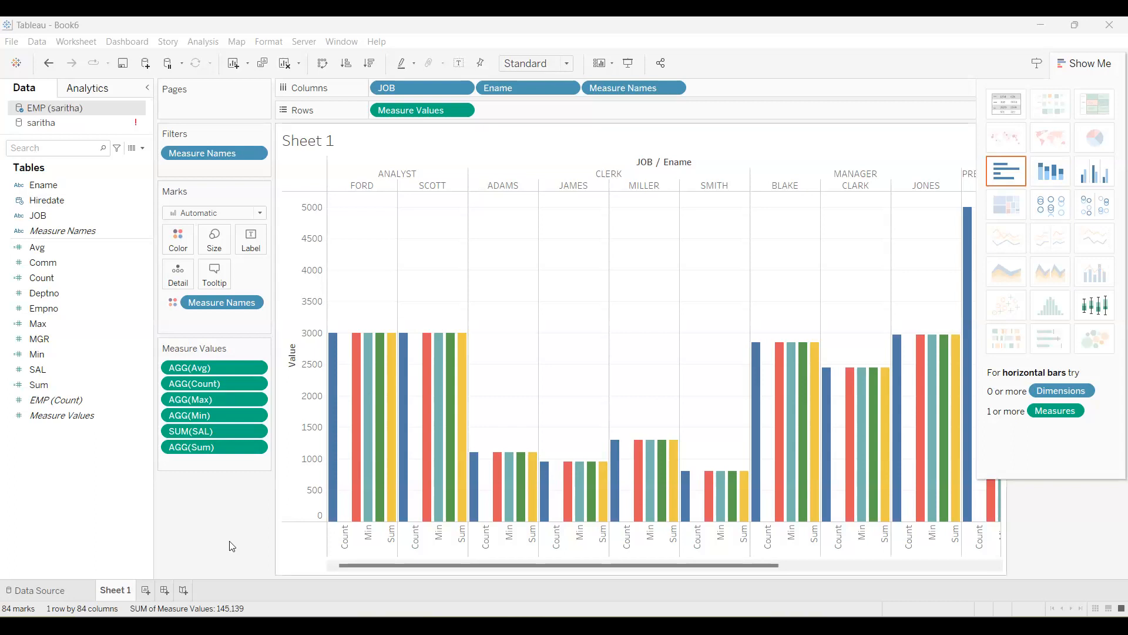
Add a new worksheet and chart SAL by Ename as horizontal bars.
left_click(146, 589)
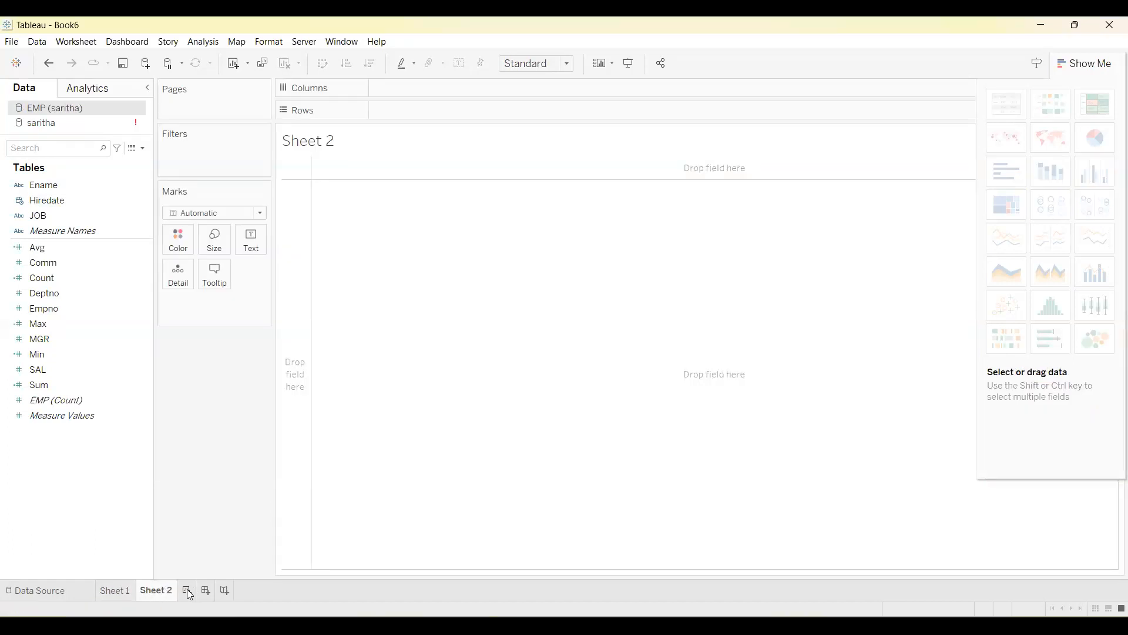
left_click(34, 262)
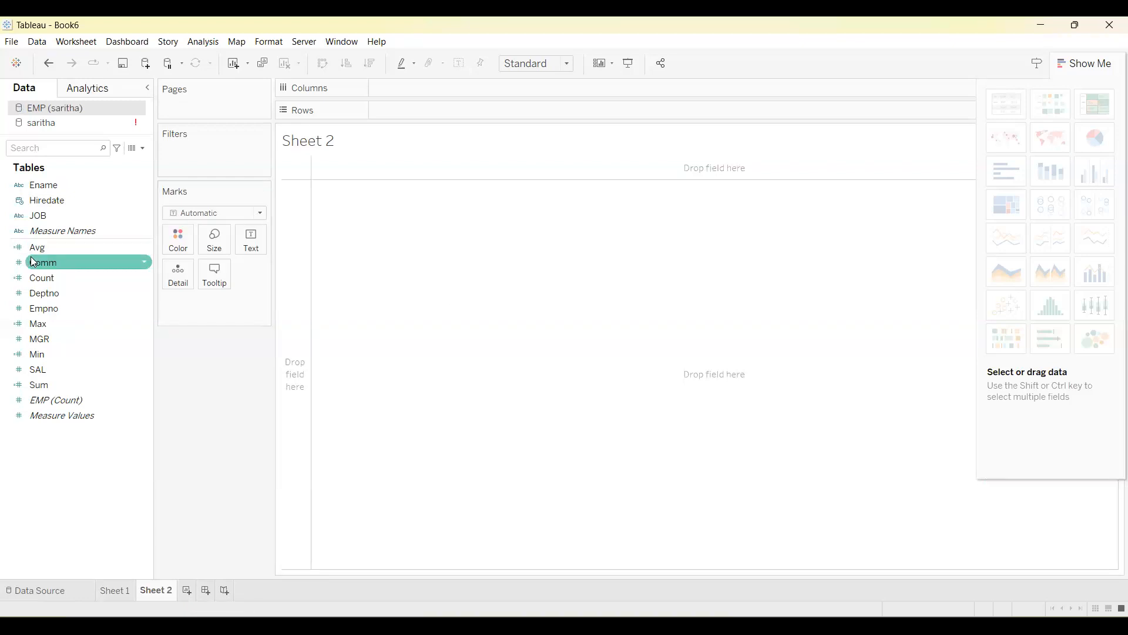
left_click(37, 186)
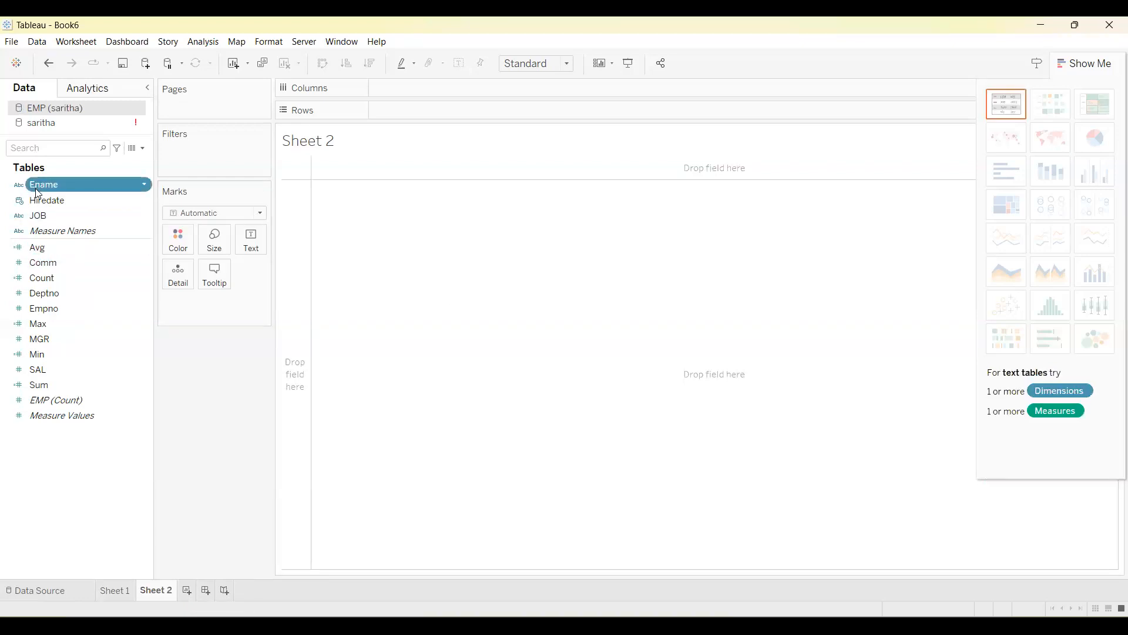
double_click(47, 184)
left_click(48, 368)
double_click(48, 368)
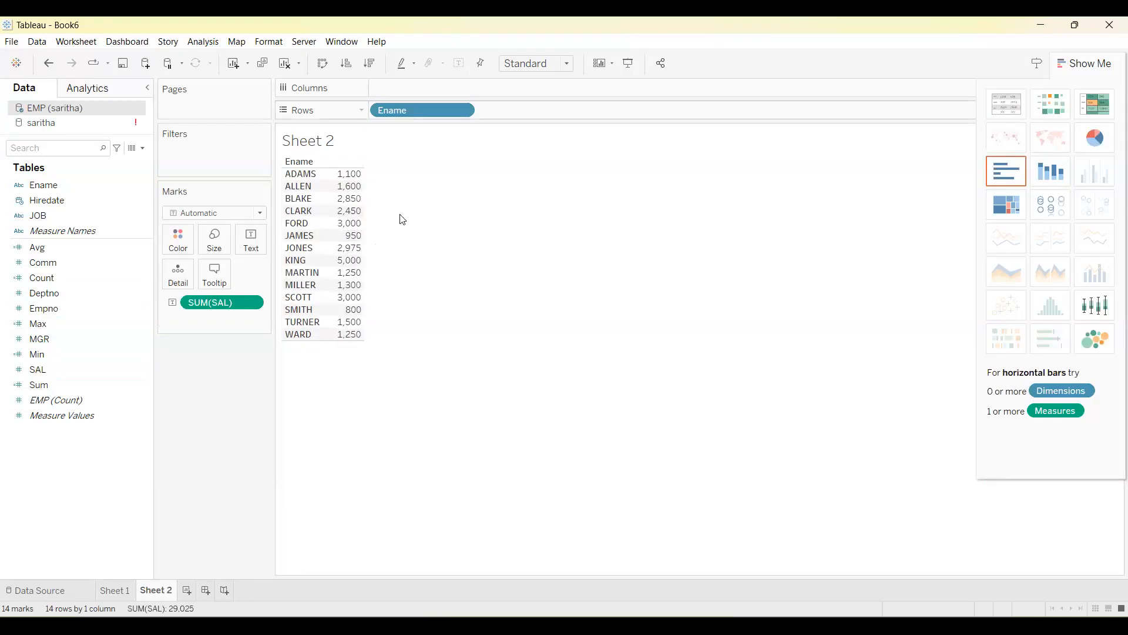
left_click(1050, 171)
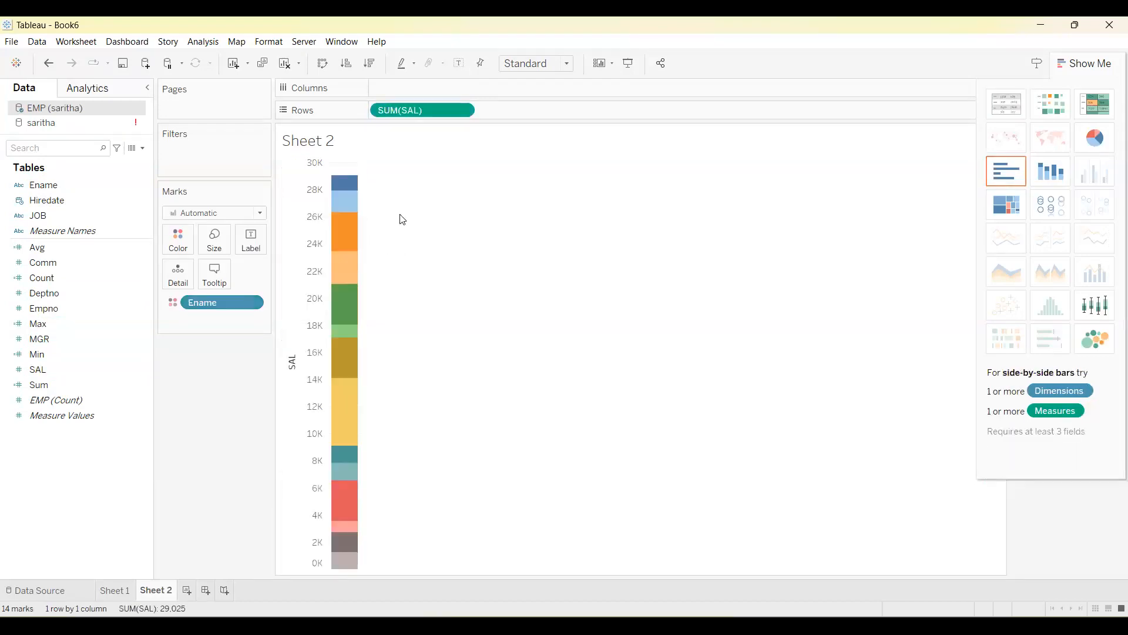
left_click(1006, 171)
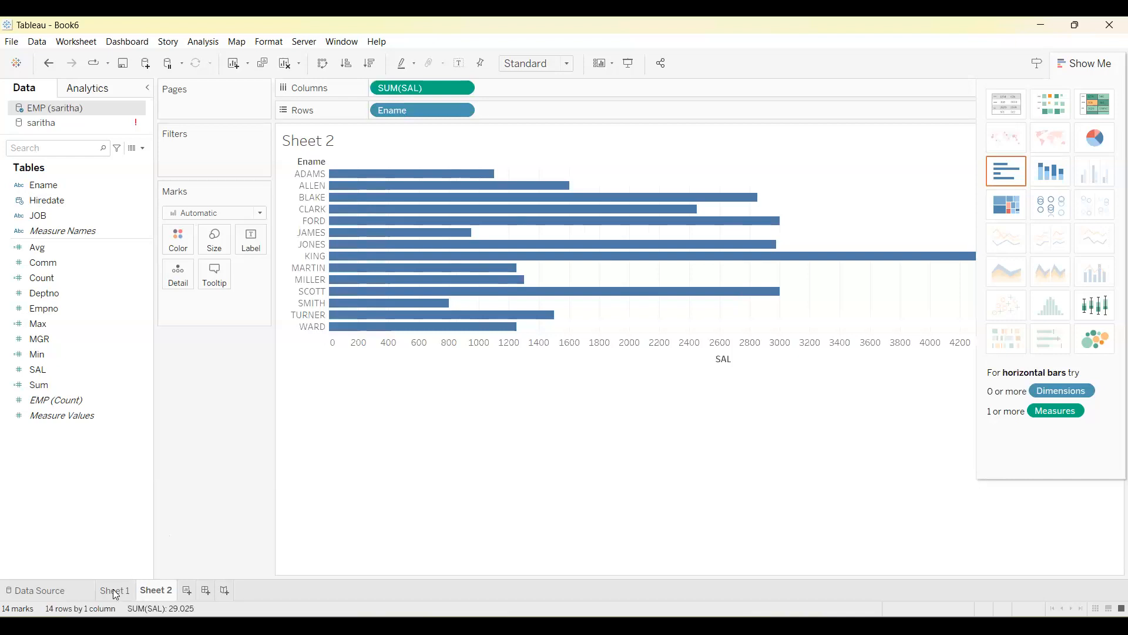
Create a dashboard and place Sheet 1 and Sheet 2 on it.
left_click(115, 590)
left_click(144, 590)
left_click(205, 590)
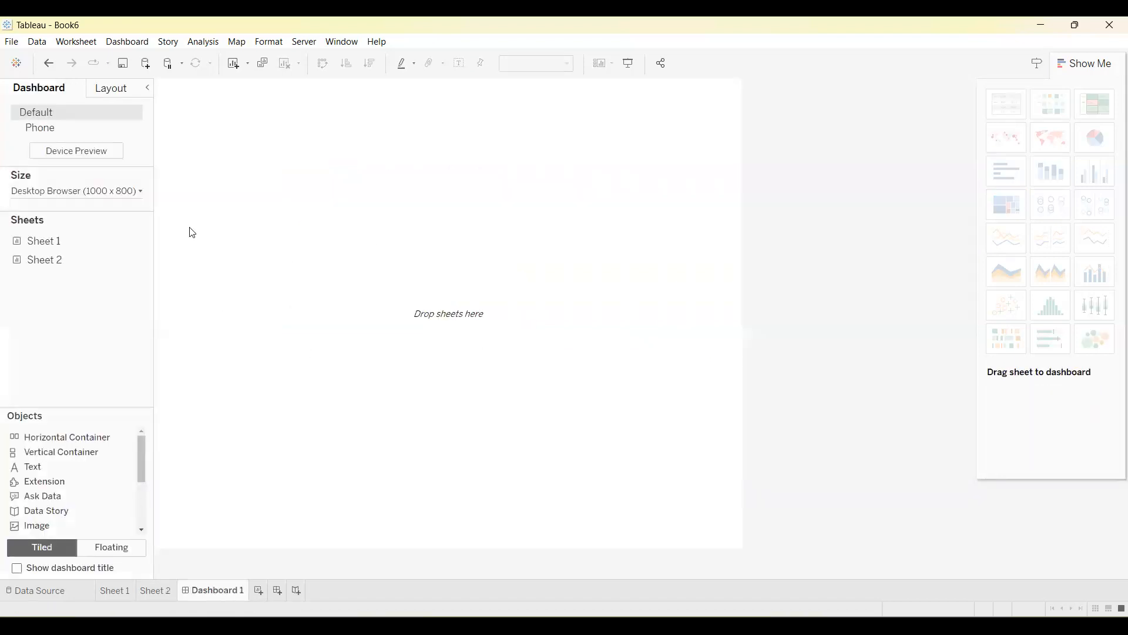
double_click(75, 241)
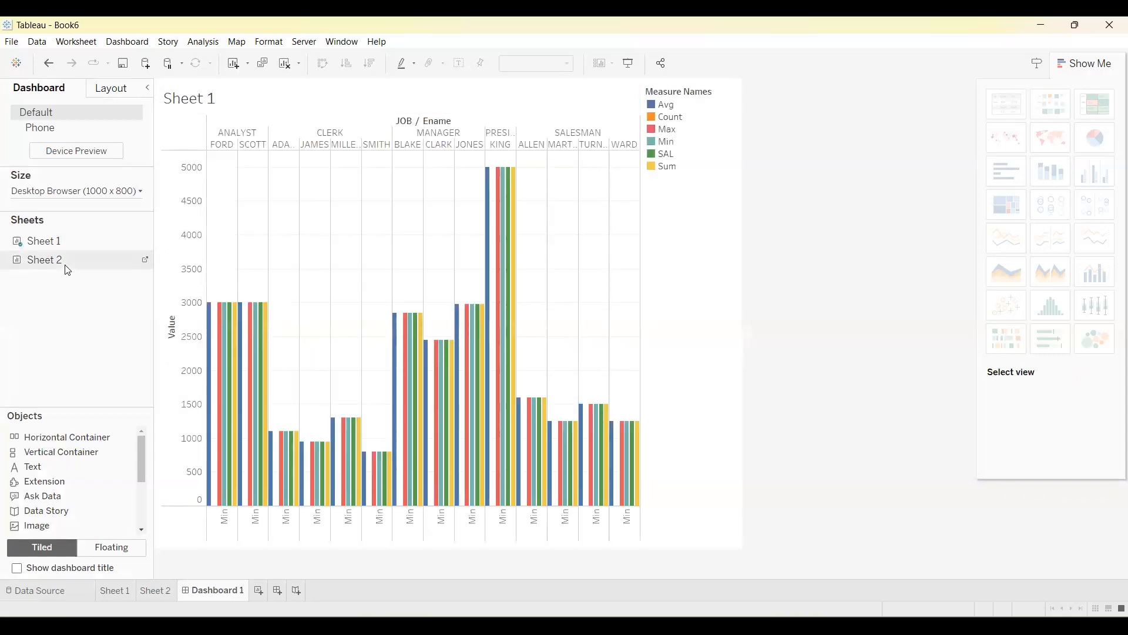
double_click(66, 264)
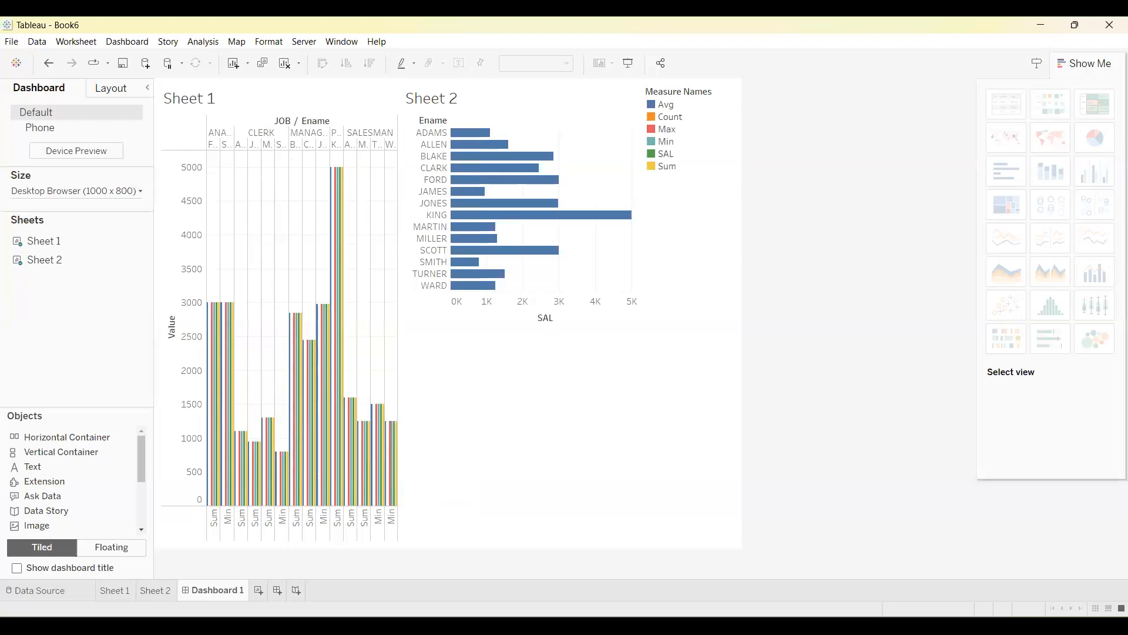
Compare the individual Sheet 1 and Sheet 2 charts with their views on Dashboard 1.
left_click(117, 590)
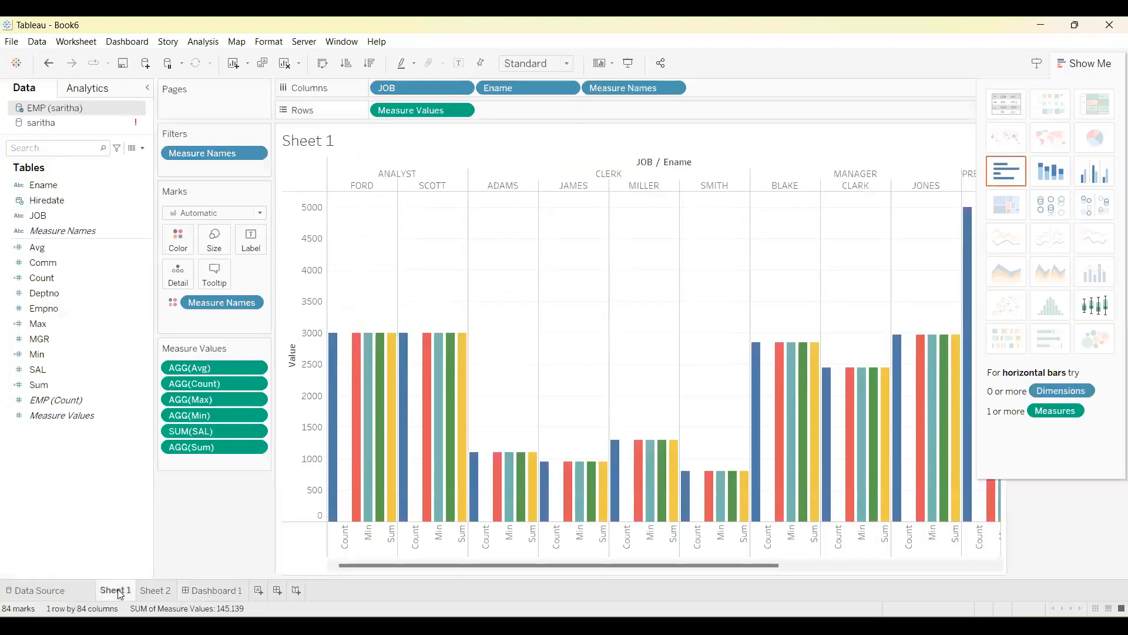
left_click(149, 589)
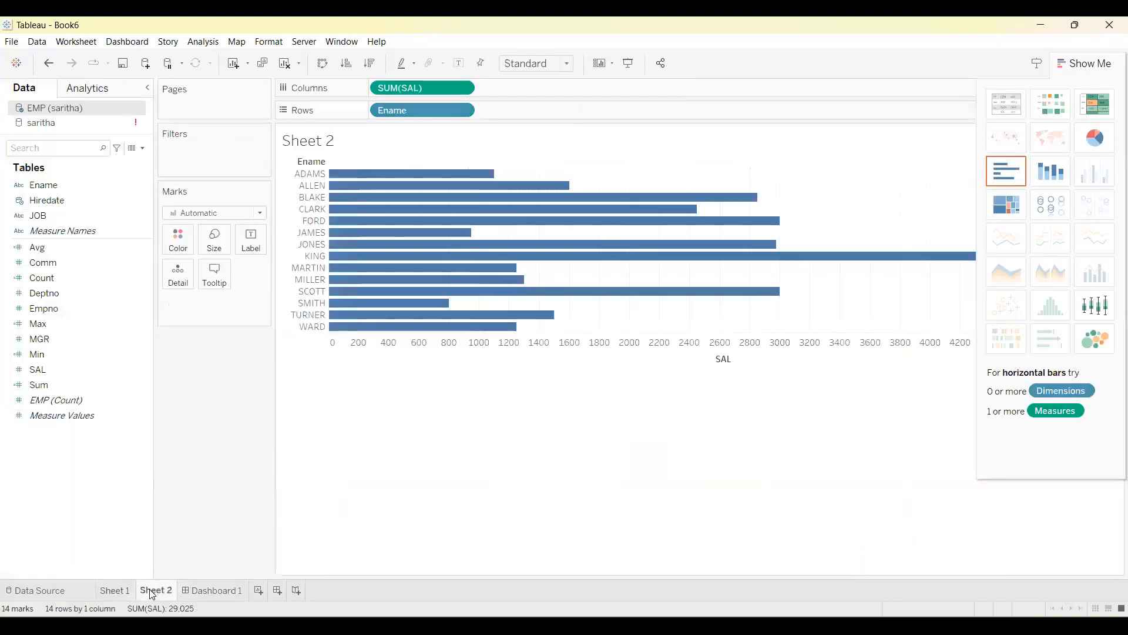
left_click(218, 590)
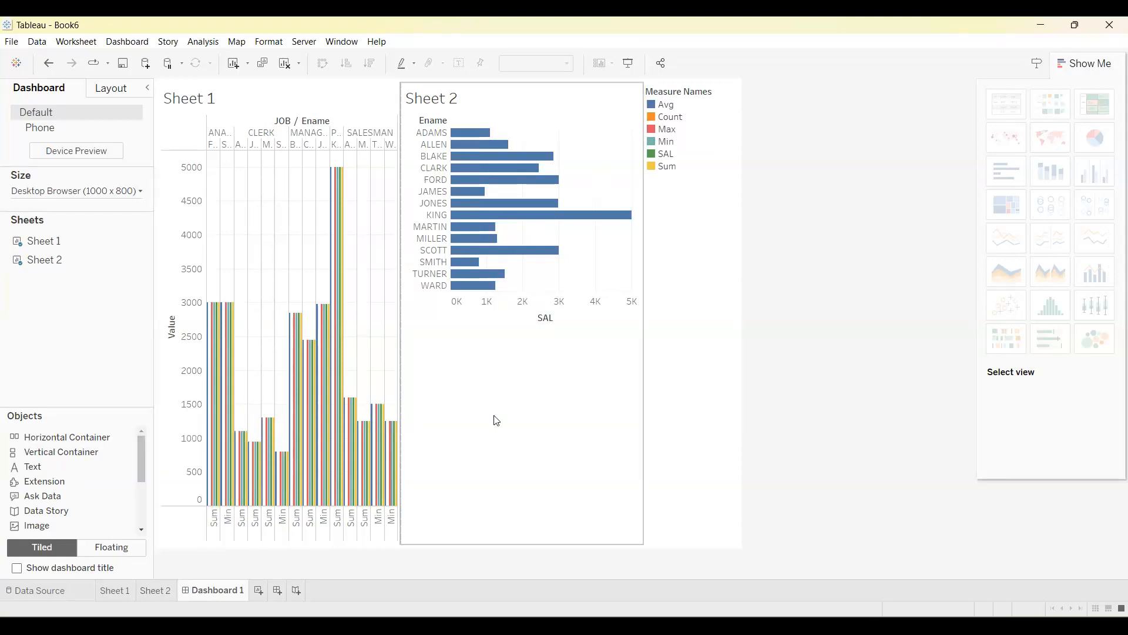
left_click(156, 591)
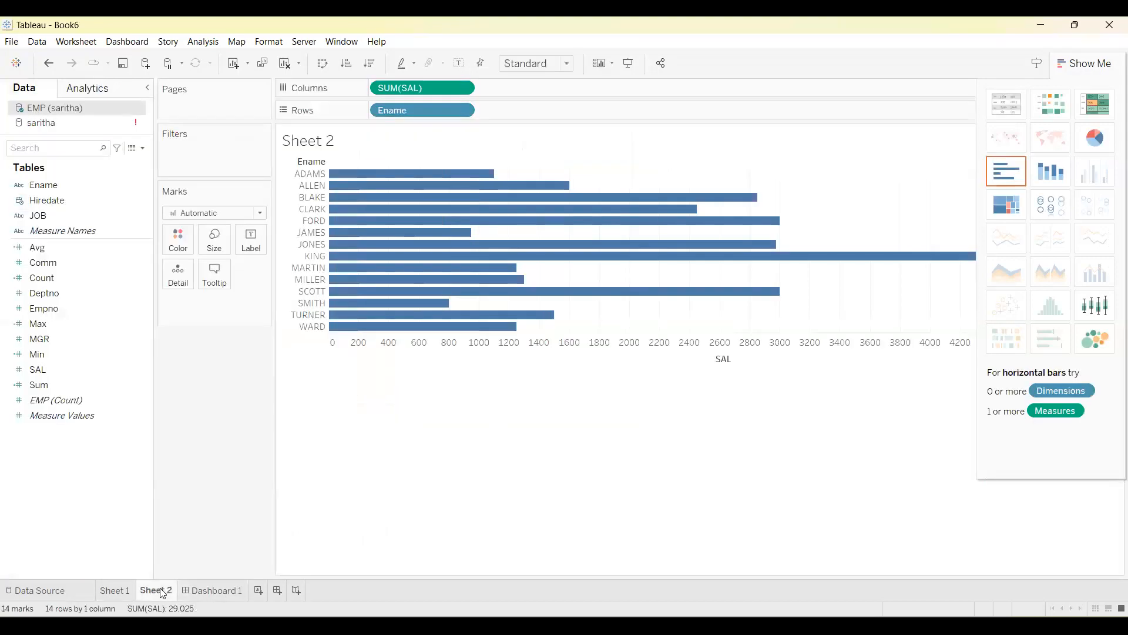
left_click(223, 592)
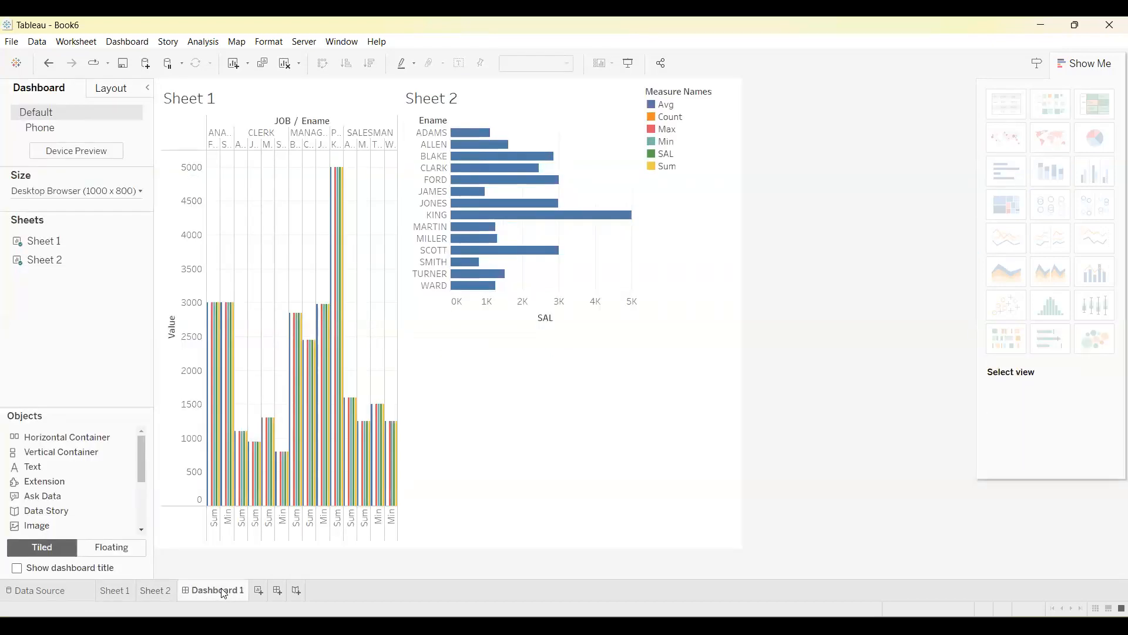
left_click(160, 591)
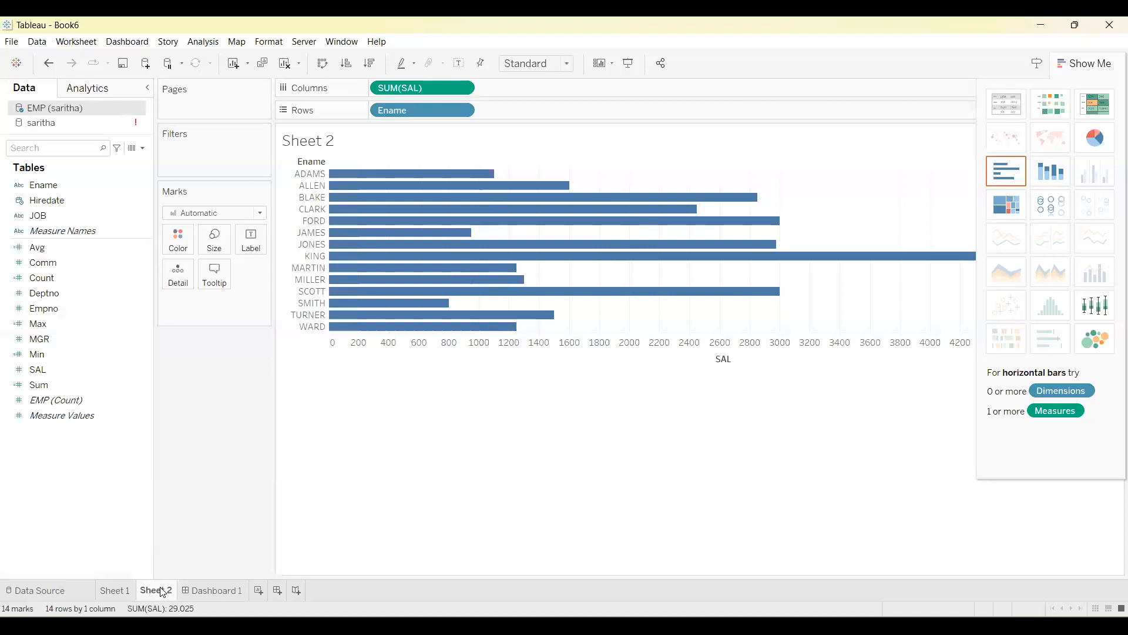
left_click(204, 591)
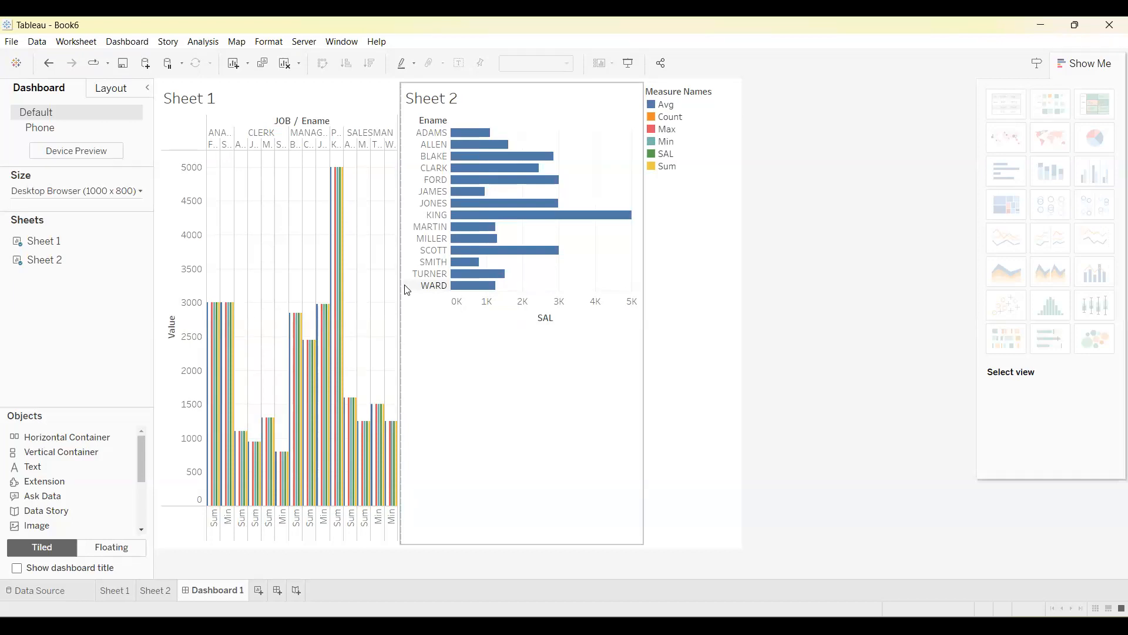
Select the fifth employee's bar in the dashboard's Sheet 2 view and use that sheet as a filter for Sheet 1.
left_click(503, 180)
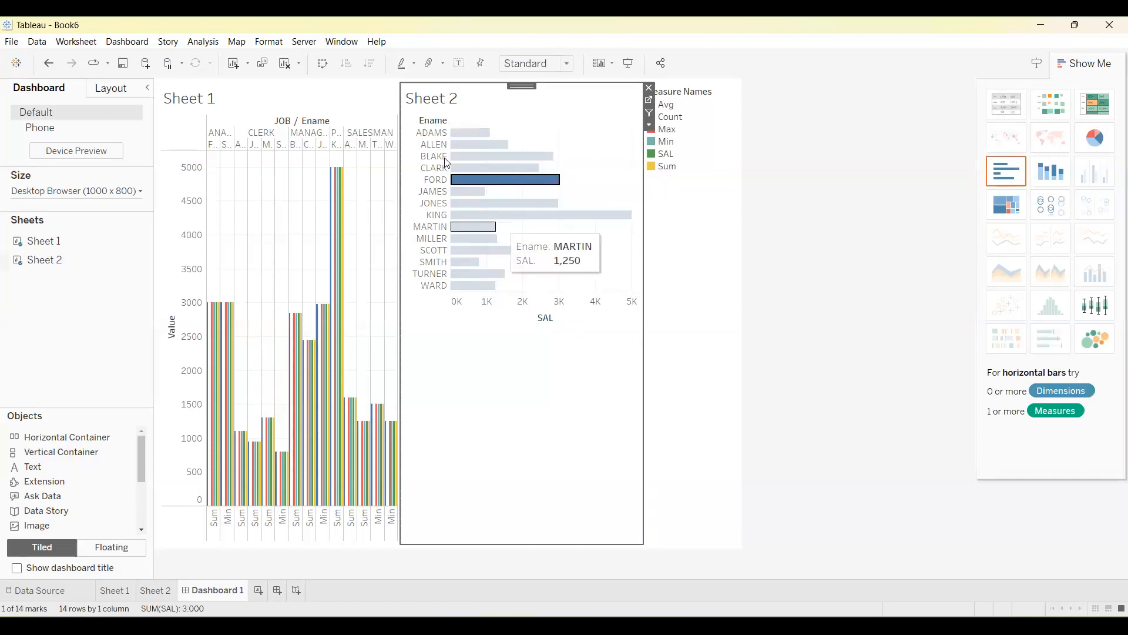
mouse_move(511, 185)
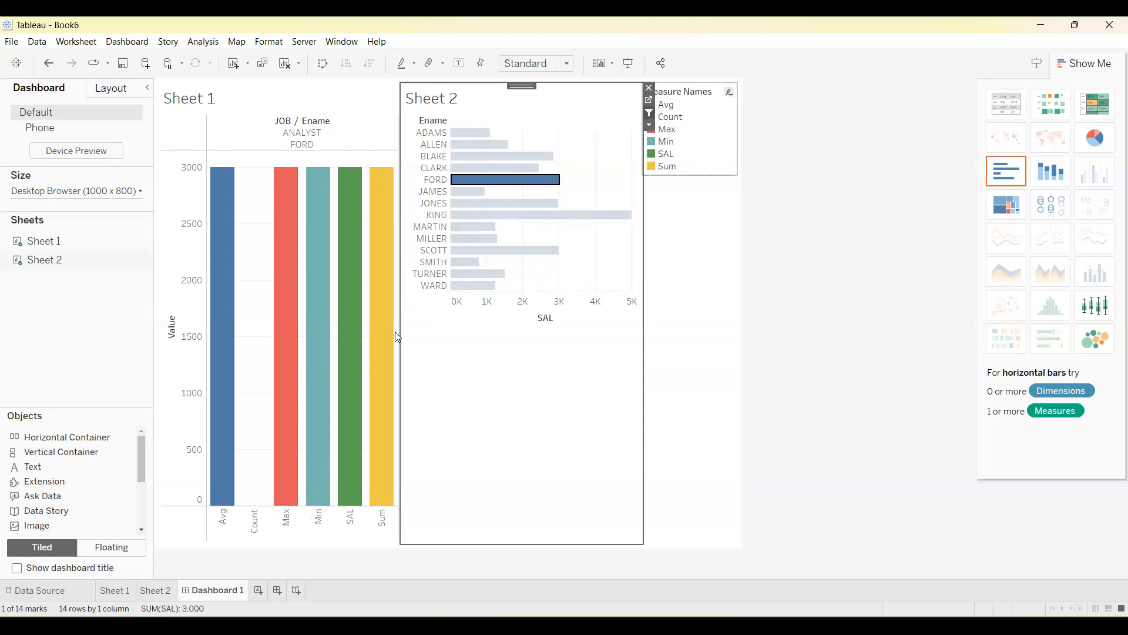
Compare the standalone Sheet 2 chart with Dashboard 1 and inspect the filtered Sheet 1 bars there.
left_click(161, 592)
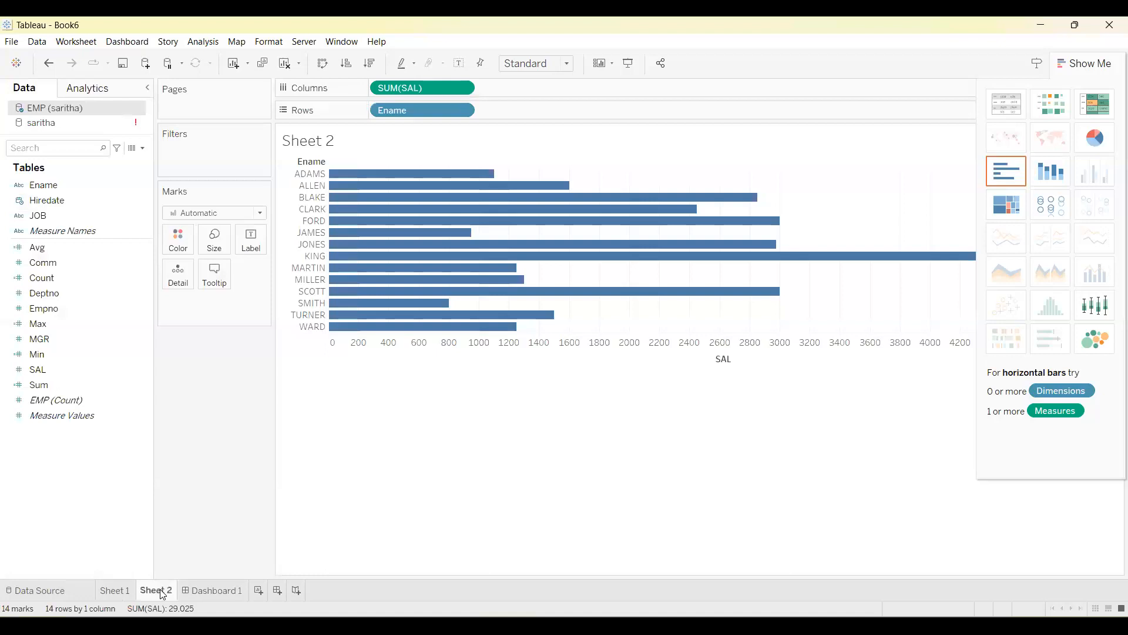
left_click(222, 591)
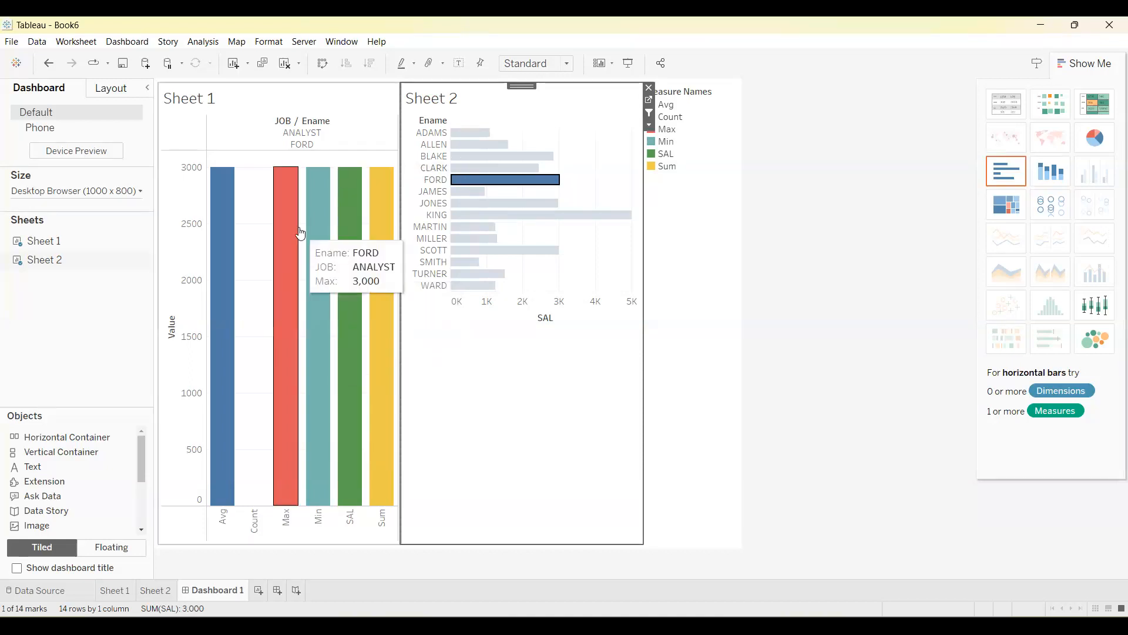
mouse_move(319, 267)
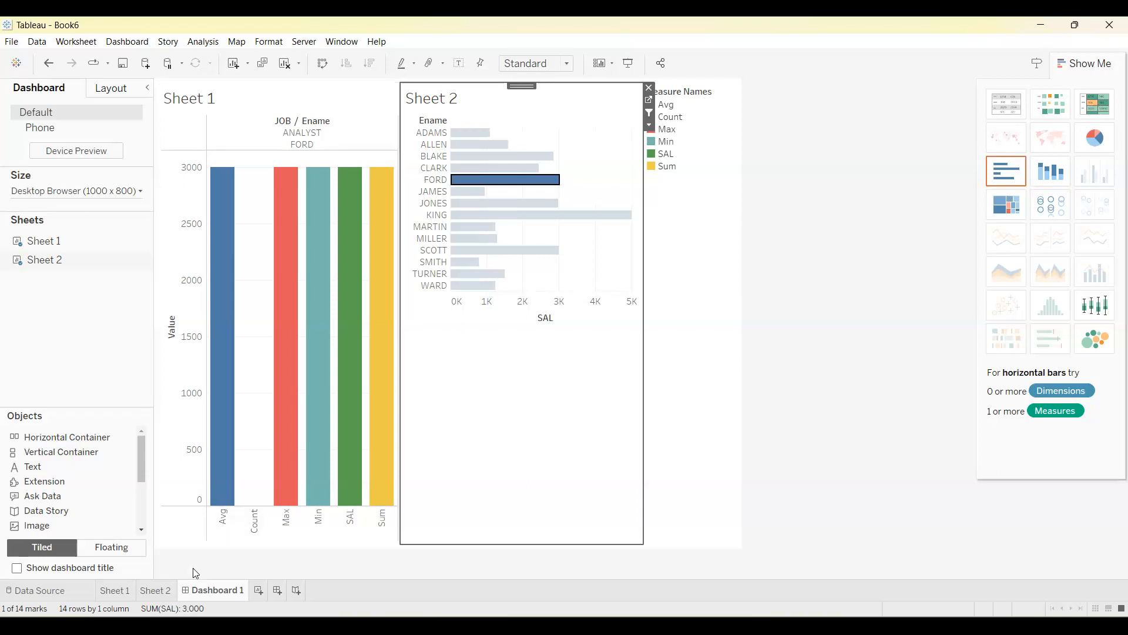
left_click(156, 590)
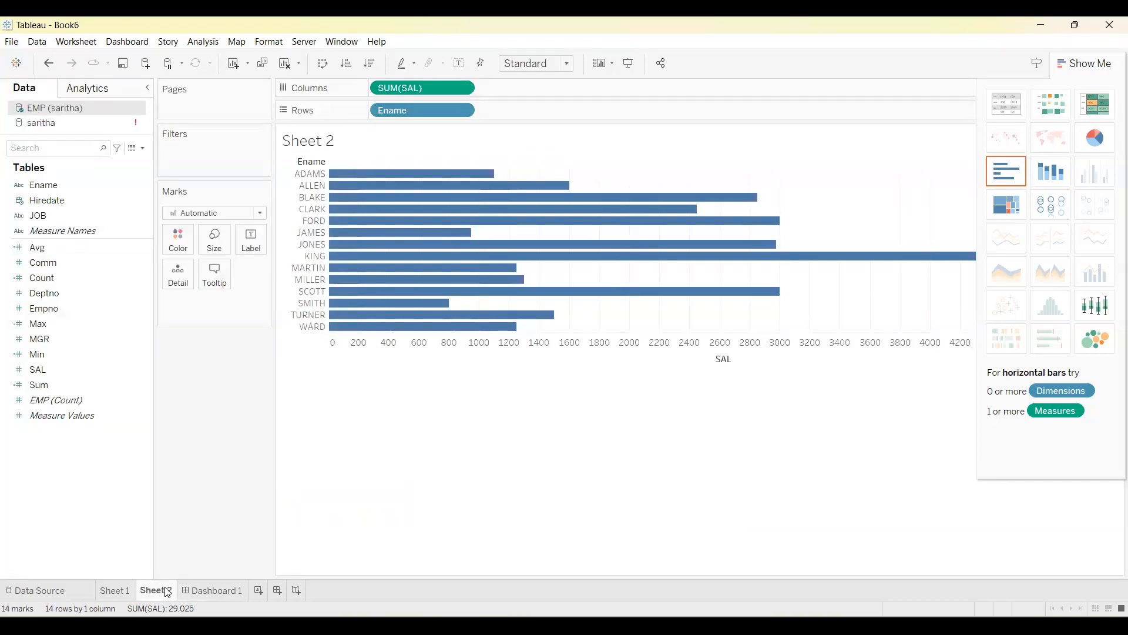
left_click(219, 591)
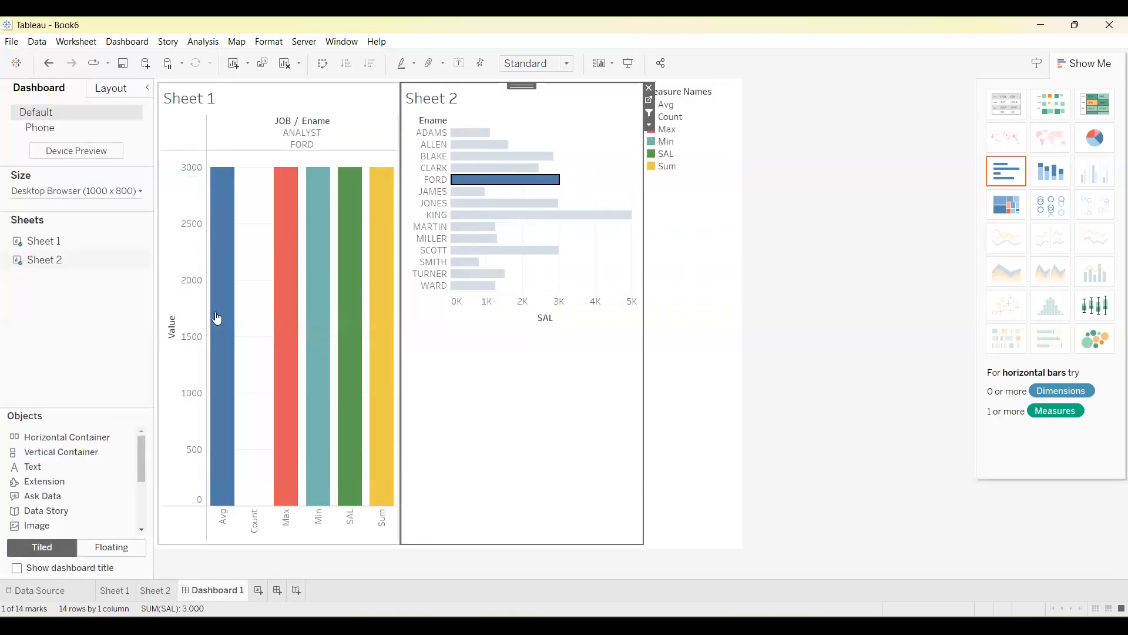
mouse_move(234, 343)
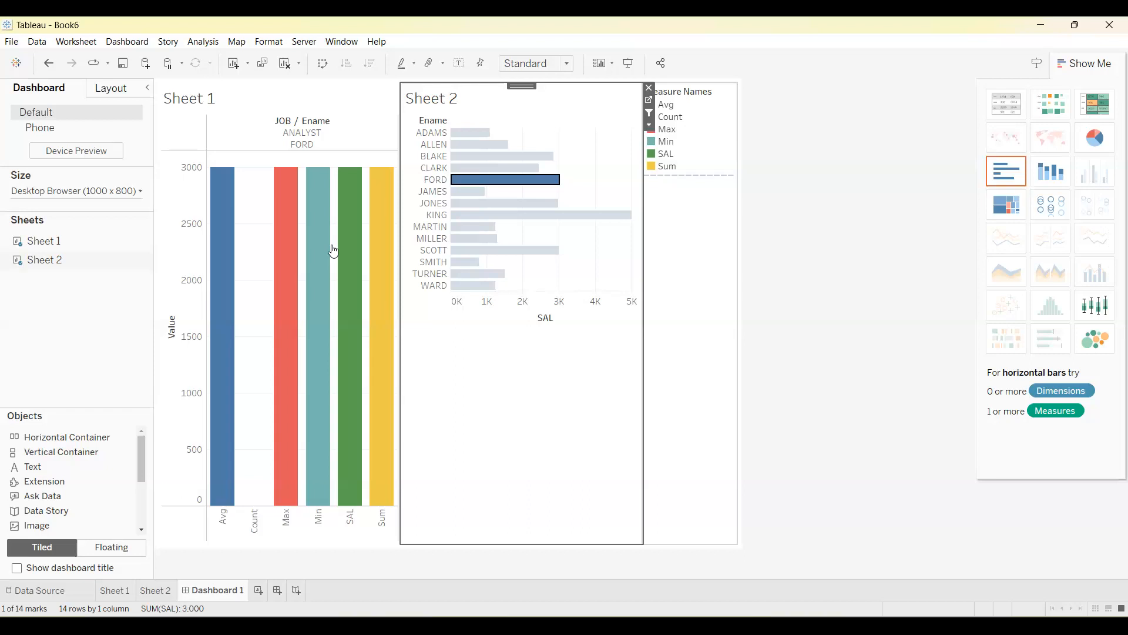
Review the Sheet 2 and Sheet 1 worksheets to check how the dashboard filter action affects each, ending on Sheet 1.
left_click(149, 591)
left_click(118, 591)
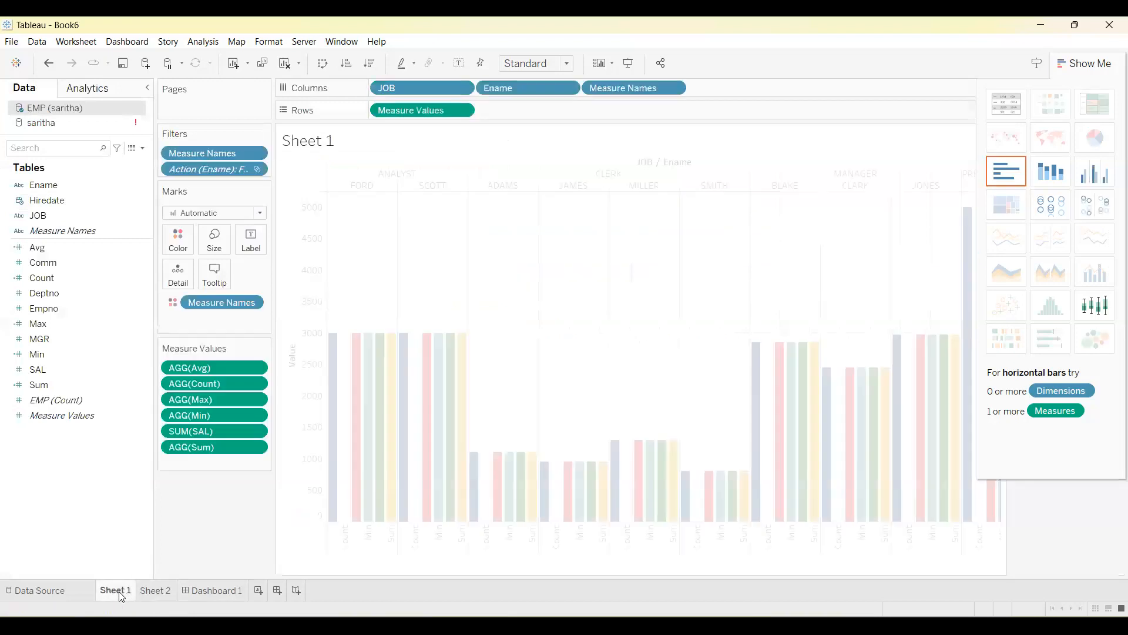
left_click(164, 590)
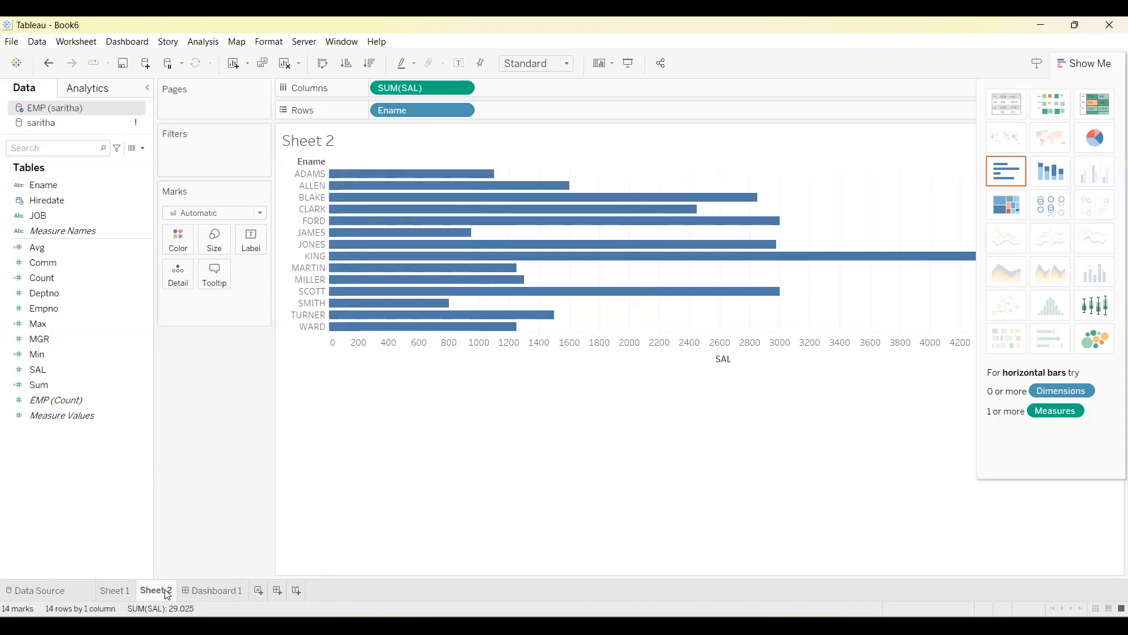
left_click(119, 591)
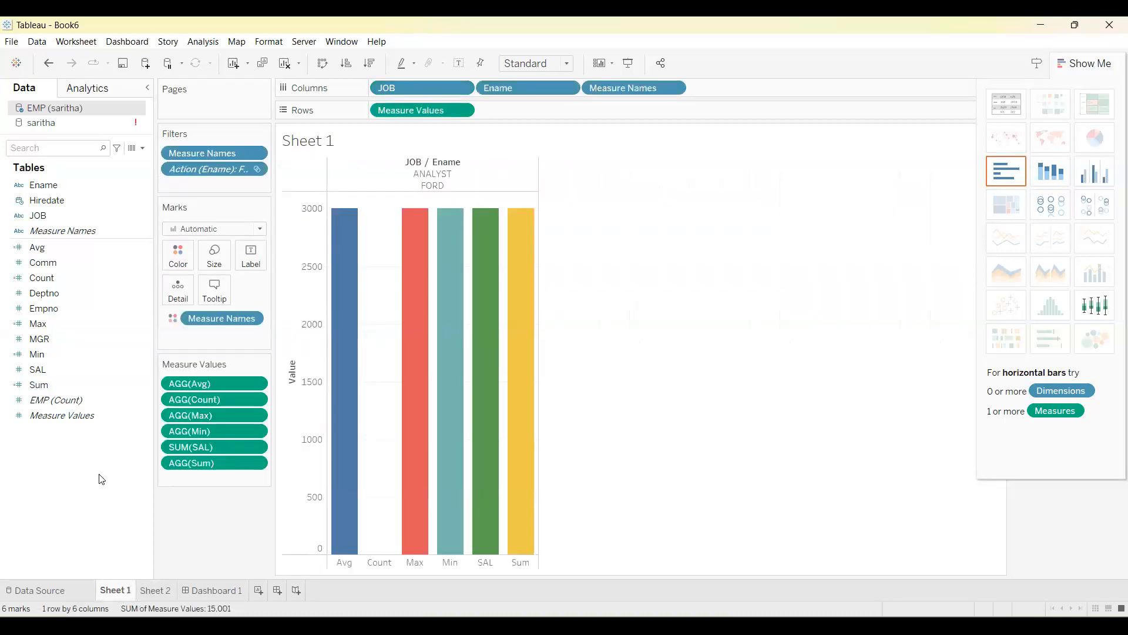